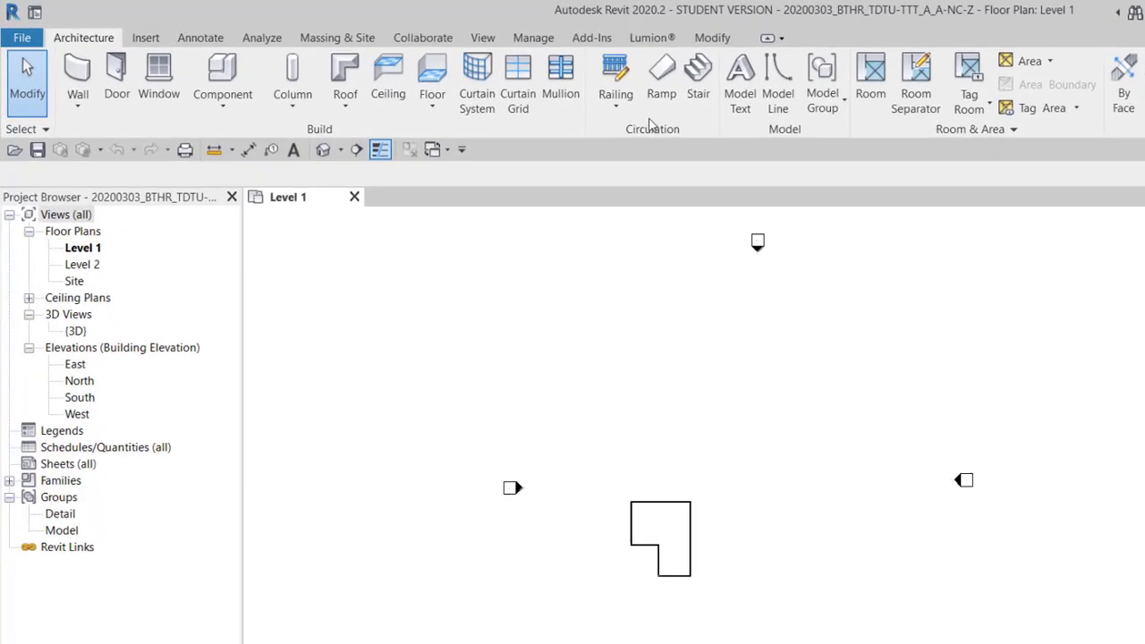
Step: Delete the L-shaped walls from Level 1 and switch to the default 3D view
{"action": "left_click", "coordinate": [740, 60]}
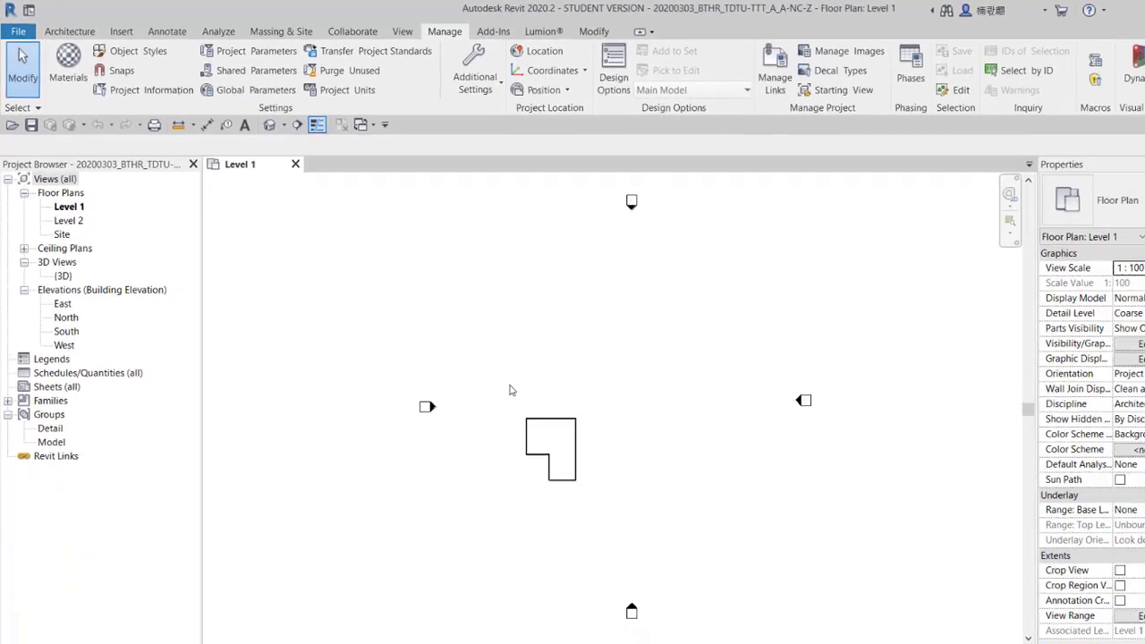
{"action": "left_click_drag", "start_coordinate": [479, 361], "coordinate": [567, 474]}
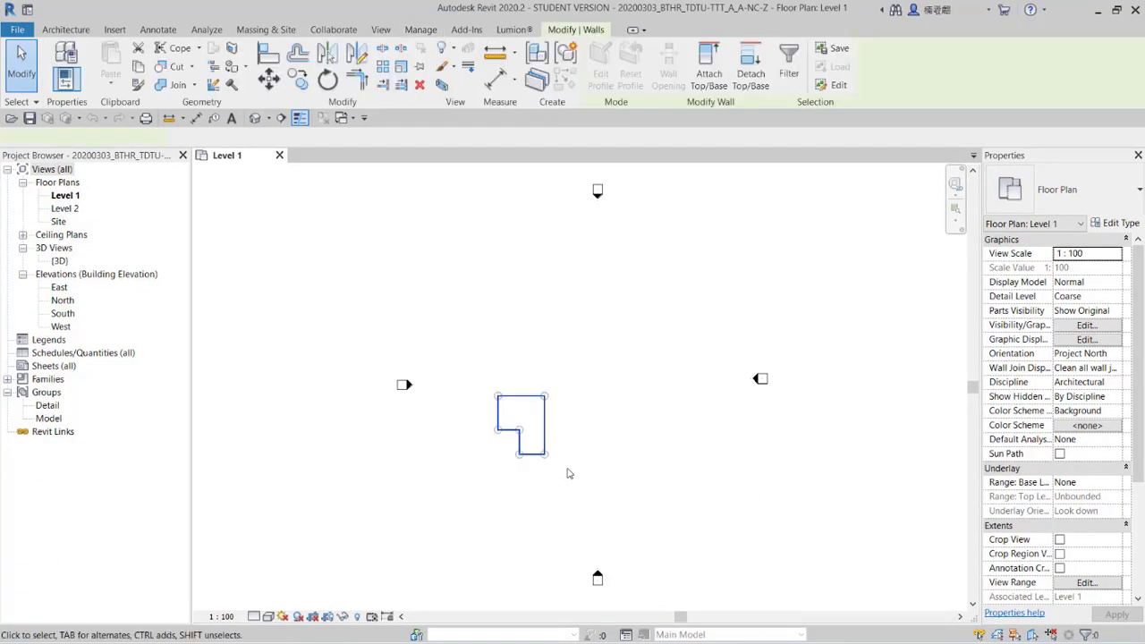
{"action": "key", "text": "Delete"}
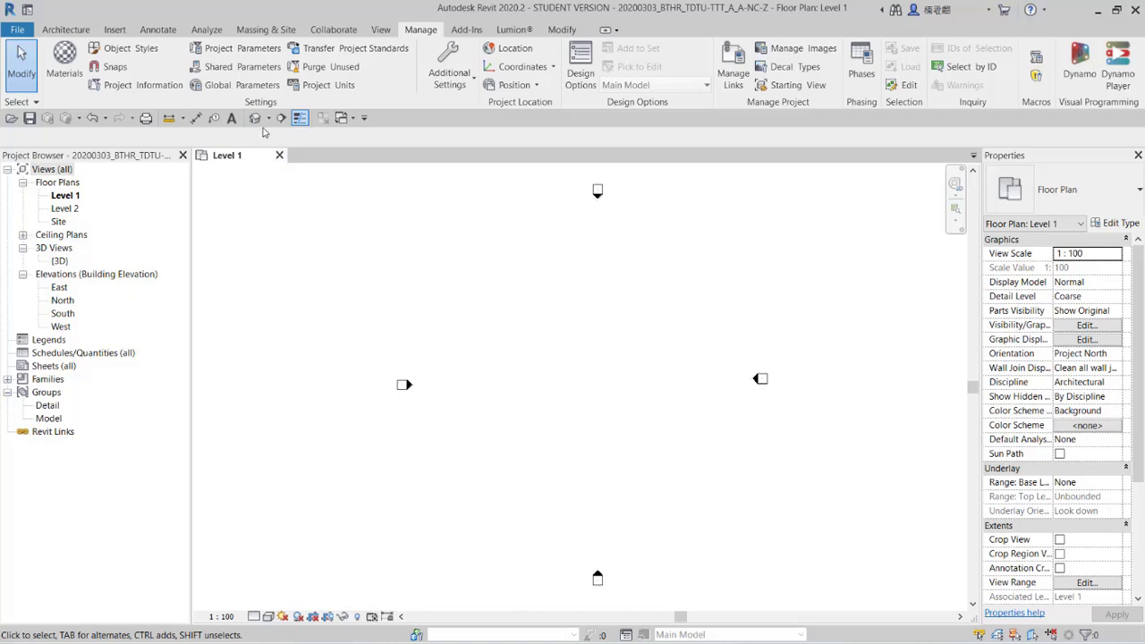
{"action": "left_click", "coordinate": [257, 123]}
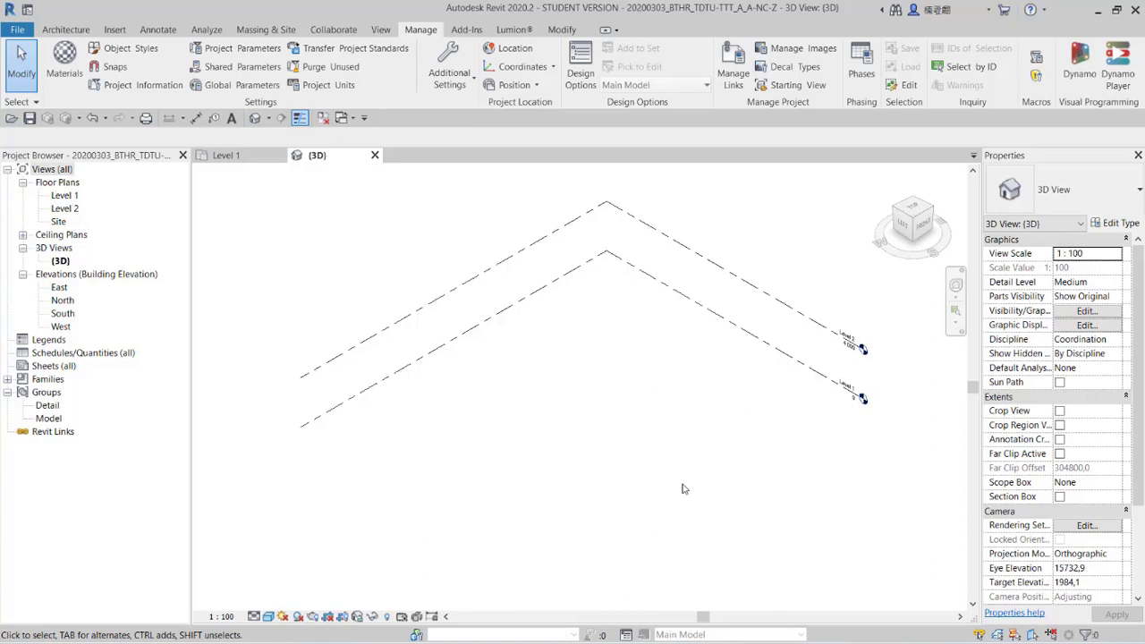
{"action": "left_click", "coordinate": [733, 329]}
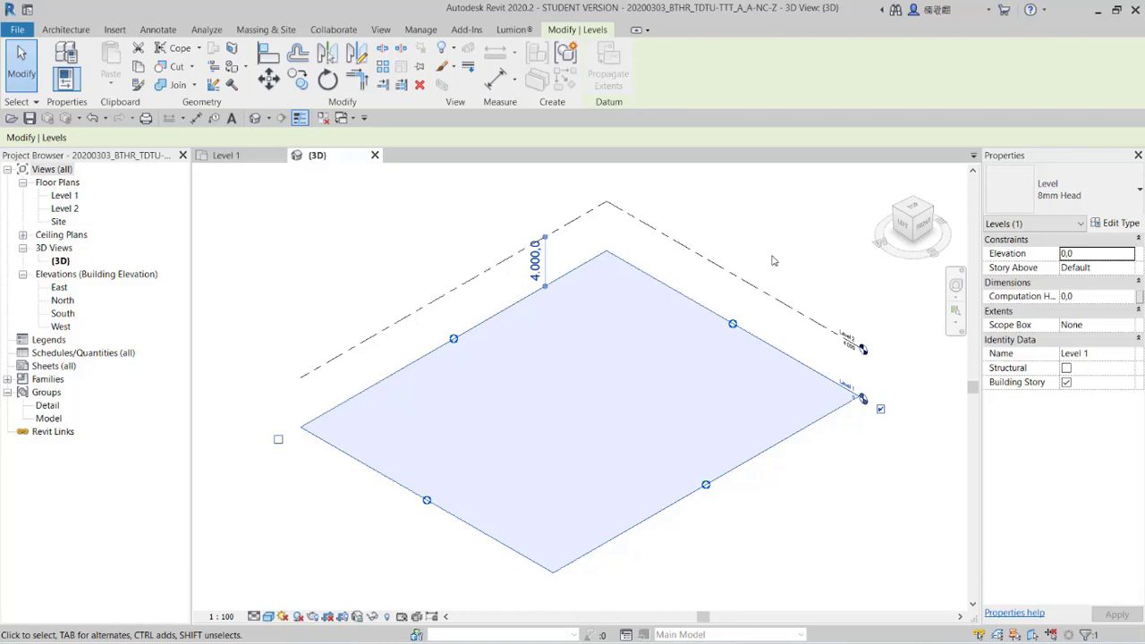
{"action": "key", "text": "Escape"}
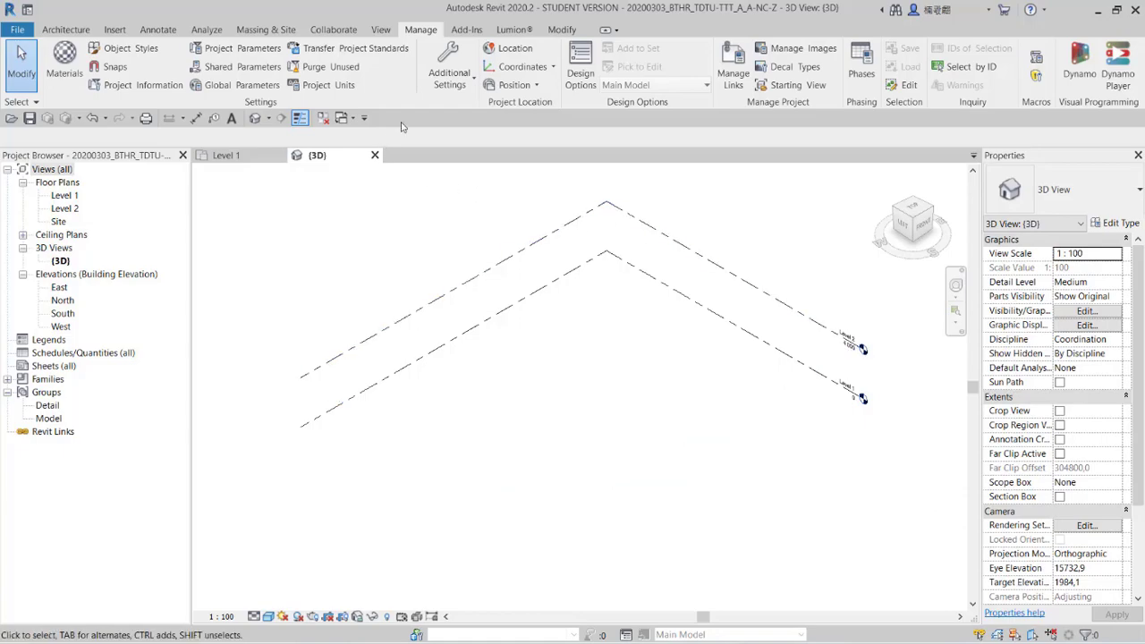
{"action": "left_click", "coordinate": [382, 33]}
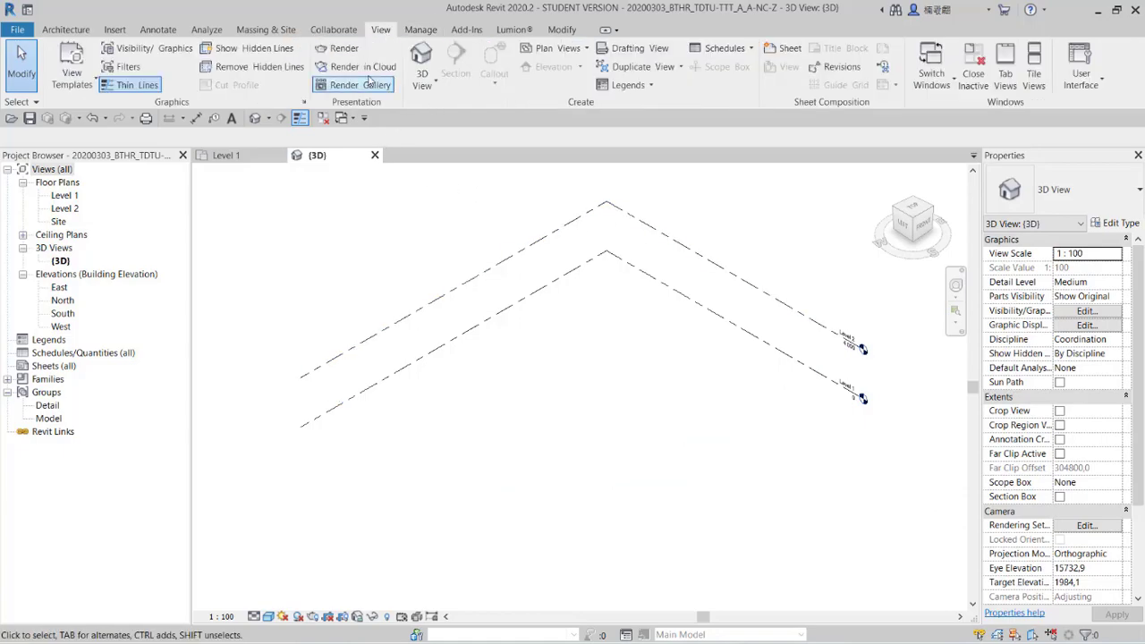
Step: Turn off the Levels annotation category in the 3D view's Visibility/Graphics overrides
{"action": "left_click", "coordinate": [148, 48]}
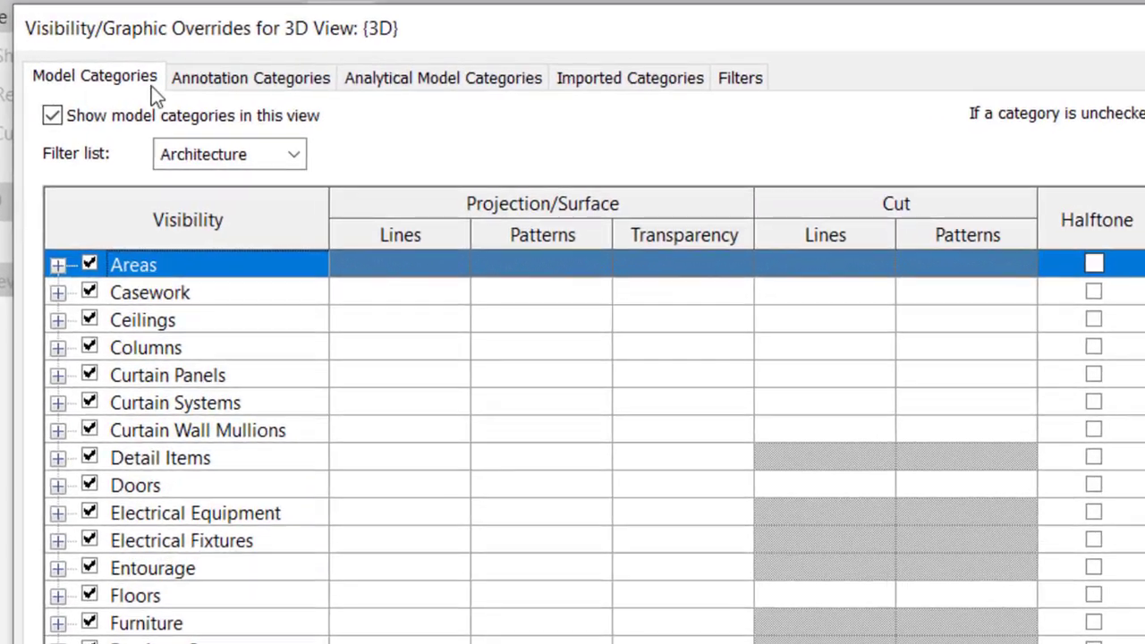
{"action": "left_click", "coordinate": [245, 83]}
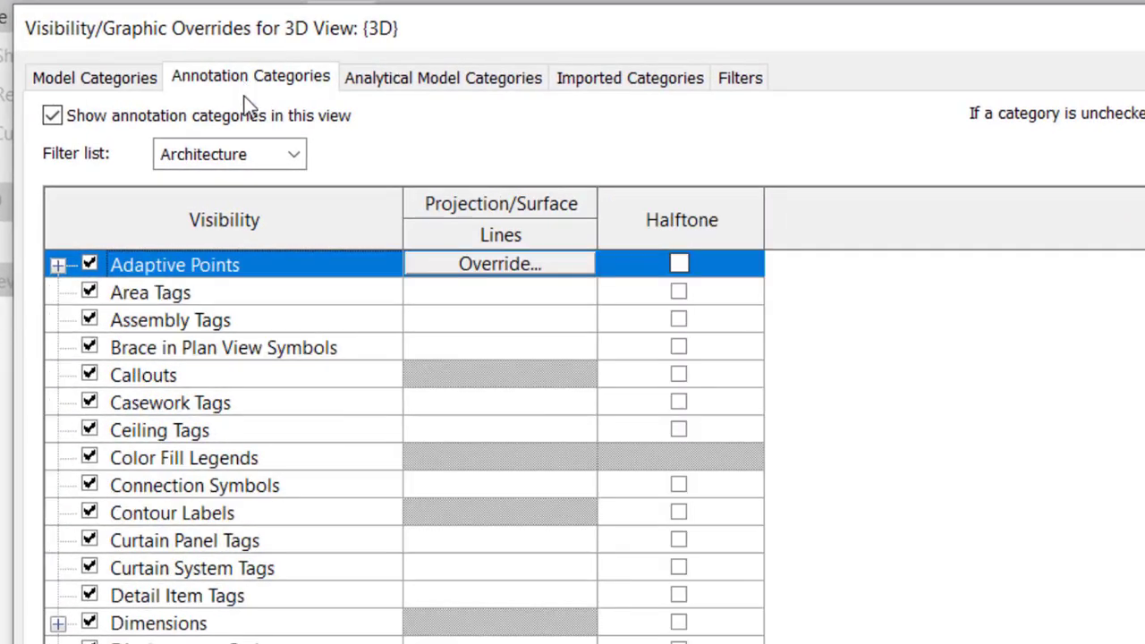
{"action": "left_click", "coordinate": [215, 486]}
{"action": "key", "text": "l"}
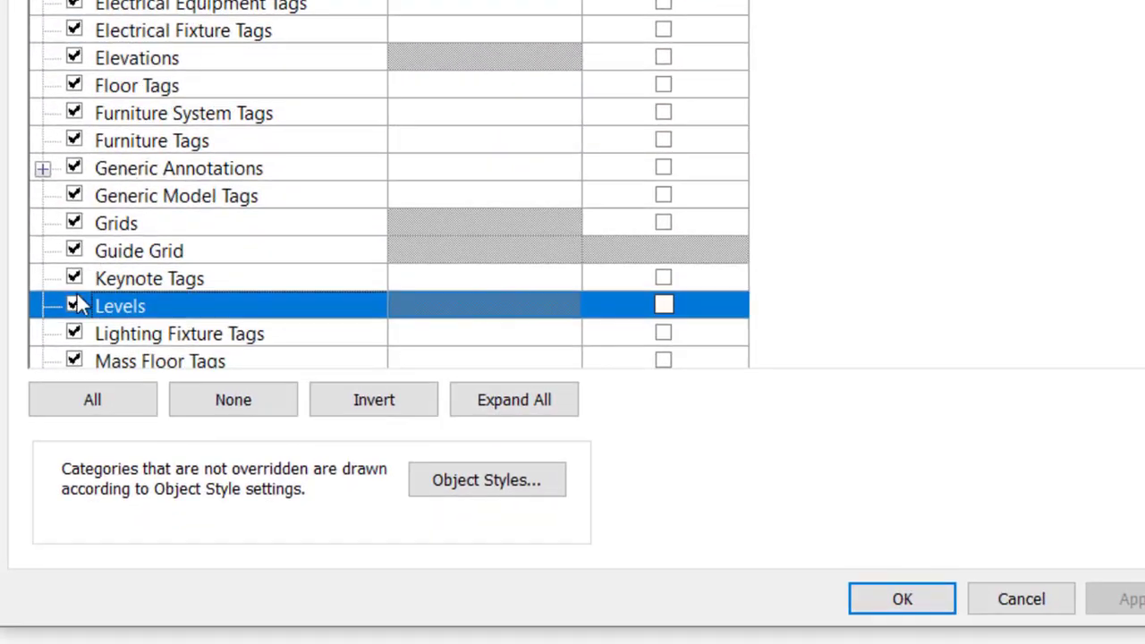
{"action": "left_click", "coordinate": [74, 306]}
{"action": "left_click", "coordinate": [873, 607]}
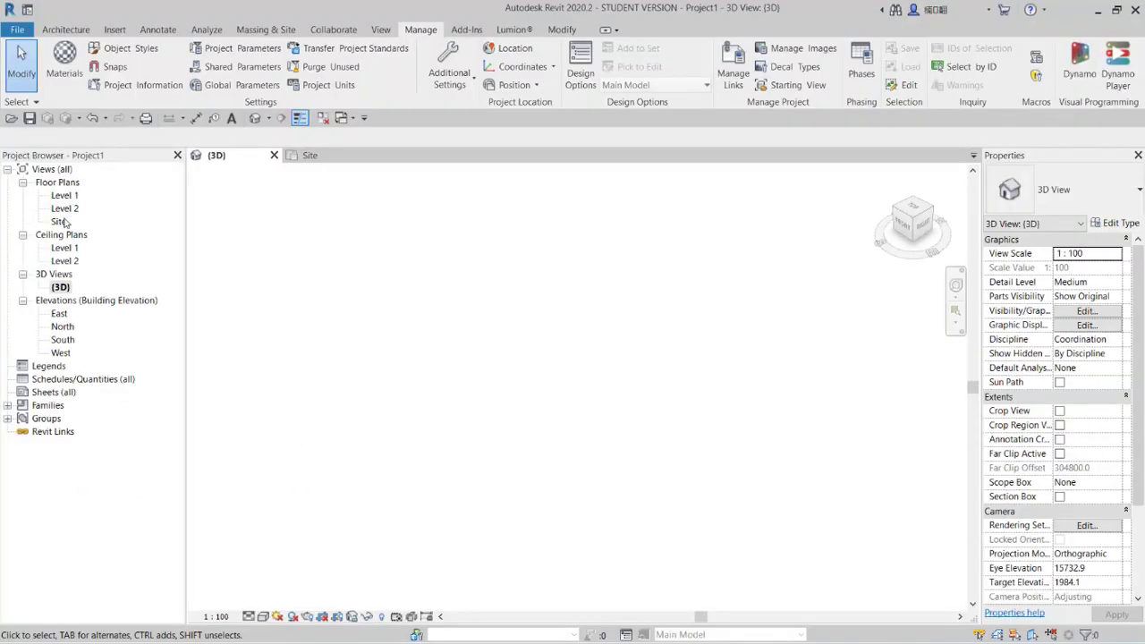
Step: Open the Site floor plan from the Project Browser's Floor Plans list
{"action": "left_click", "coordinate": [69, 224]}
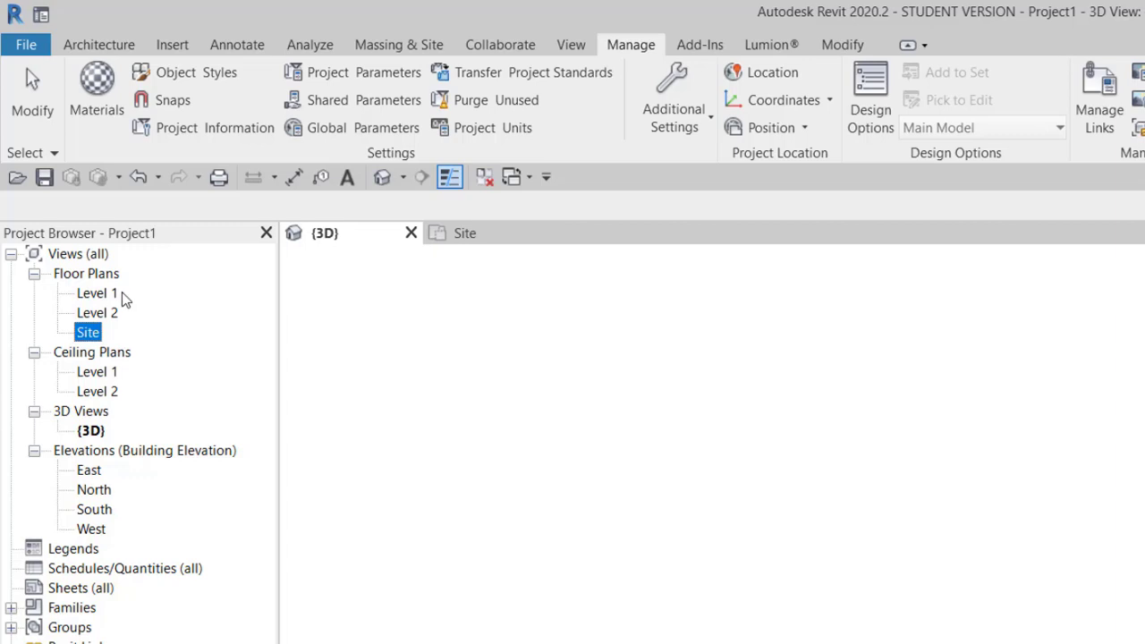
{"action": "left_click", "coordinate": [115, 301]}
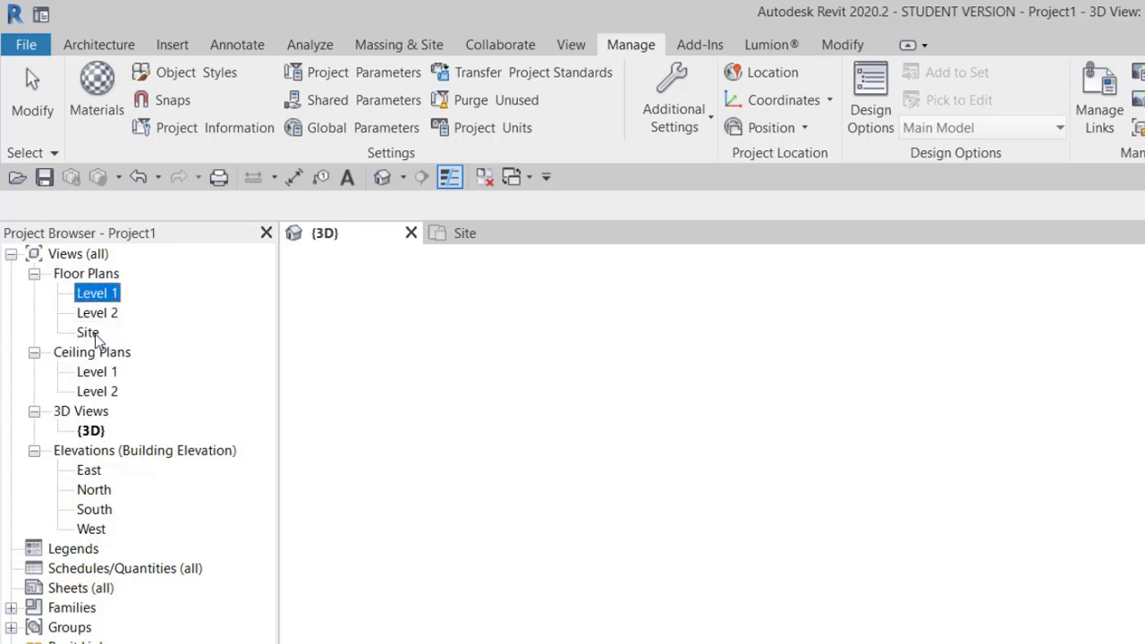
{"action": "left_click", "coordinate": [94, 335]}
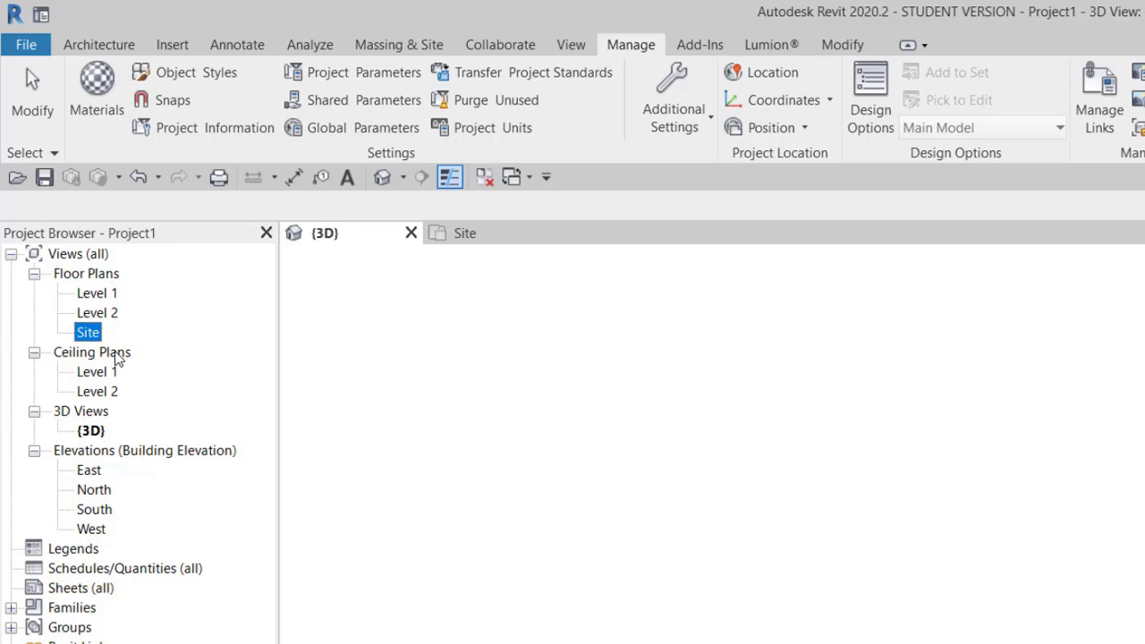
{"action": "double_click", "coordinate": [90, 337]}
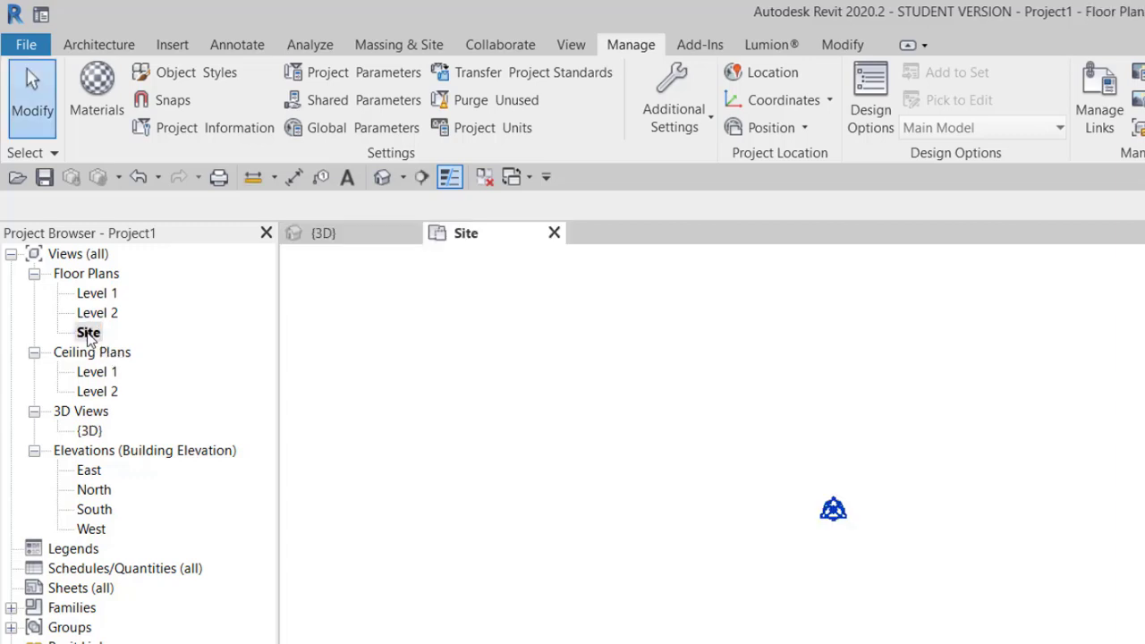
Step: Drag the Project Base Point up-left to N/S 3124.8, E/W -1116.0, checking both points' coordinates
{"action": "middle_click_drag", "start_coordinate": [396, 468], "coordinate": [432, 494]}
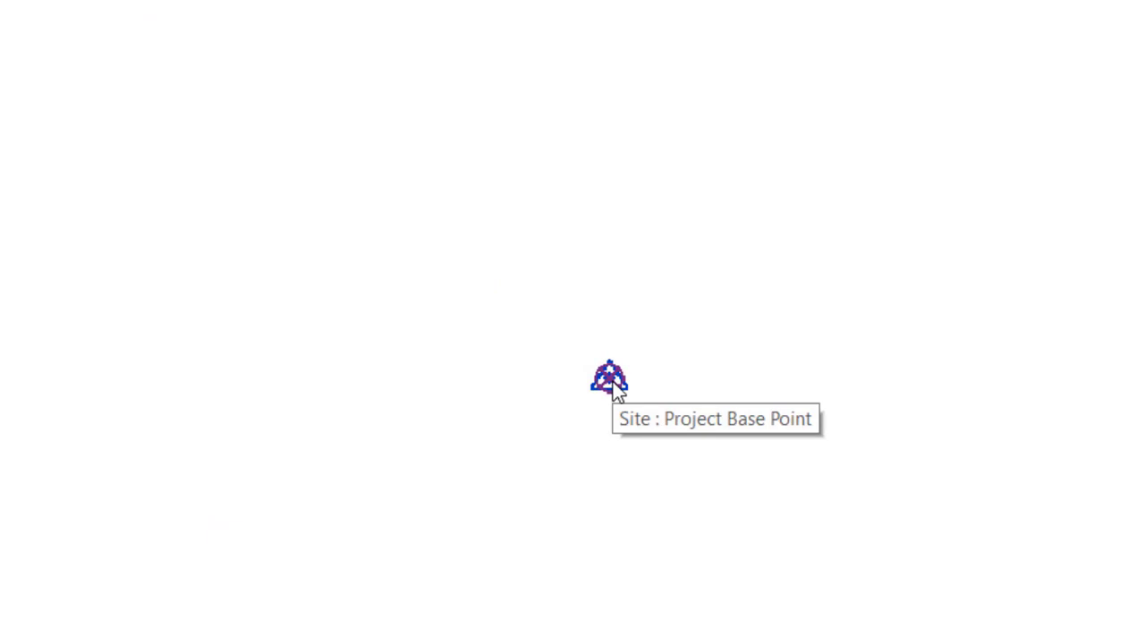
{"action": "left_click", "coordinate": [614, 391]}
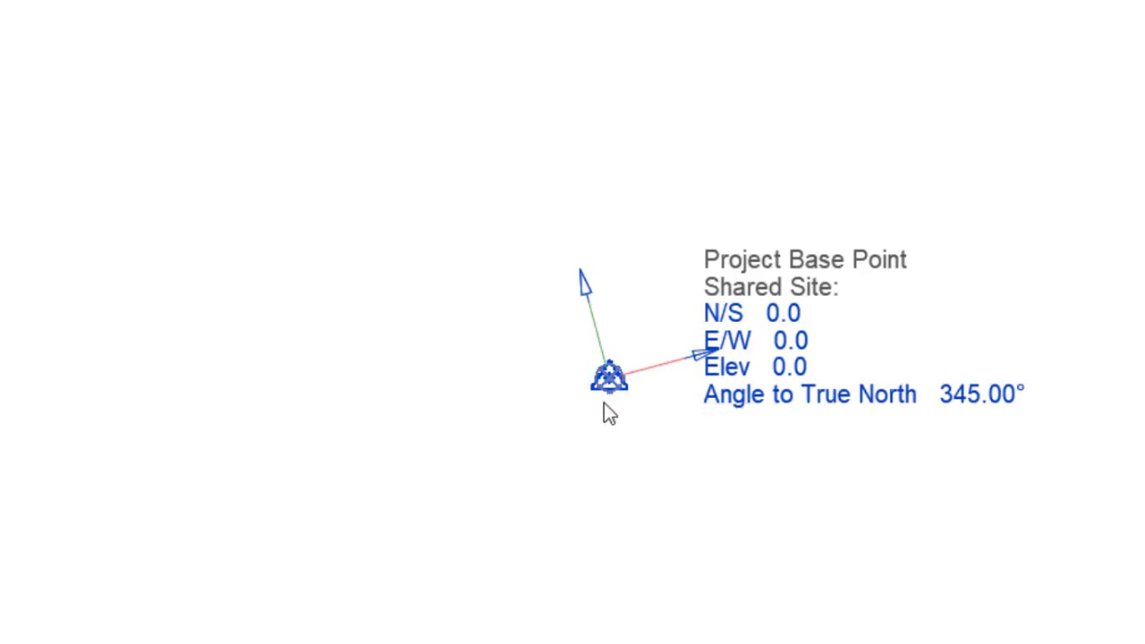
{"action": "mouse_move", "coordinate": [606, 385]}
{"action": "left_mouse_down"}
{"action": "mouse_move", "coordinate": [567, 348]}
{"action": "mouse_move", "coordinate": [572, 271]}
{"action": "left_mouse_up"}
{"action": "left_click", "coordinate": [497, 459]}
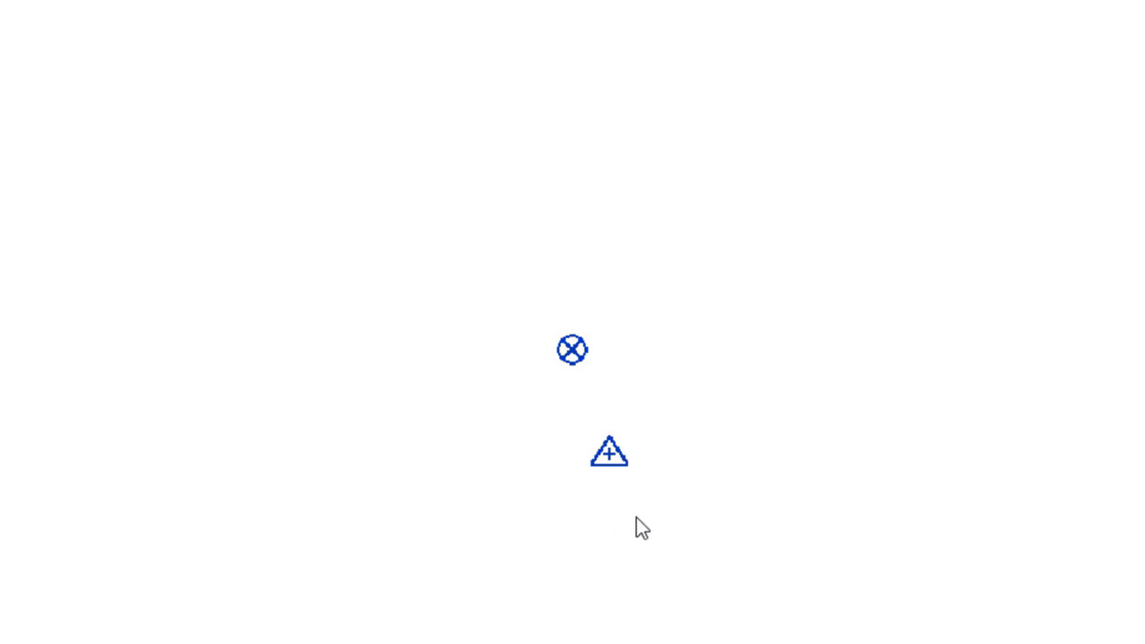
{"action": "scroll", "coordinate": [499, 467], "scroll_direction": "up", "scroll_amount": 2}
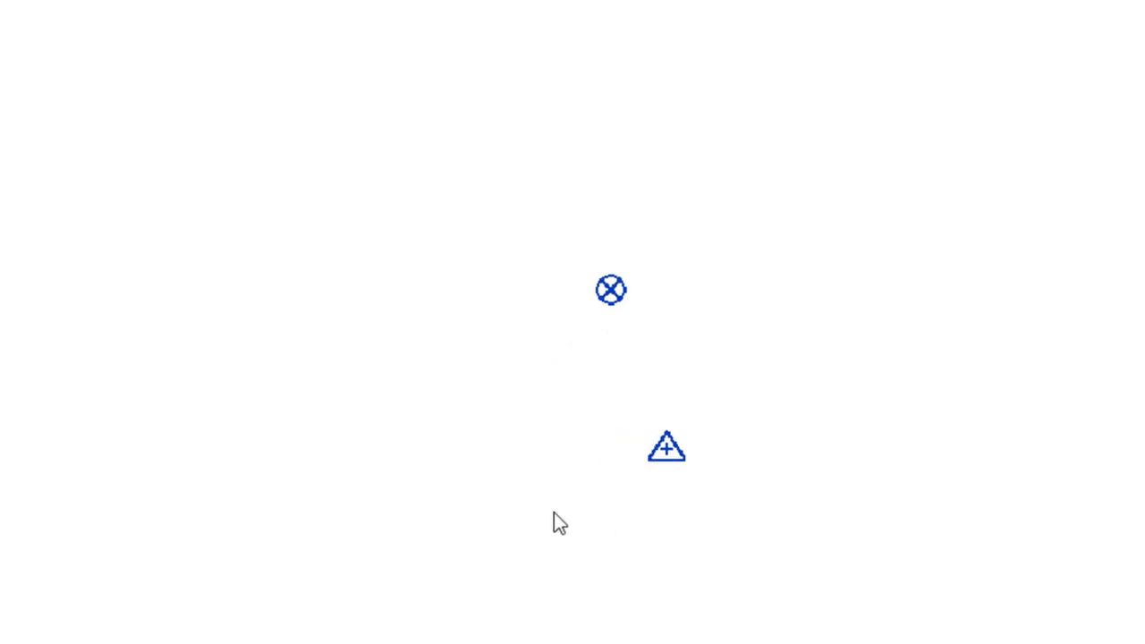
{"action": "left_click", "coordinate": [667, 450]}
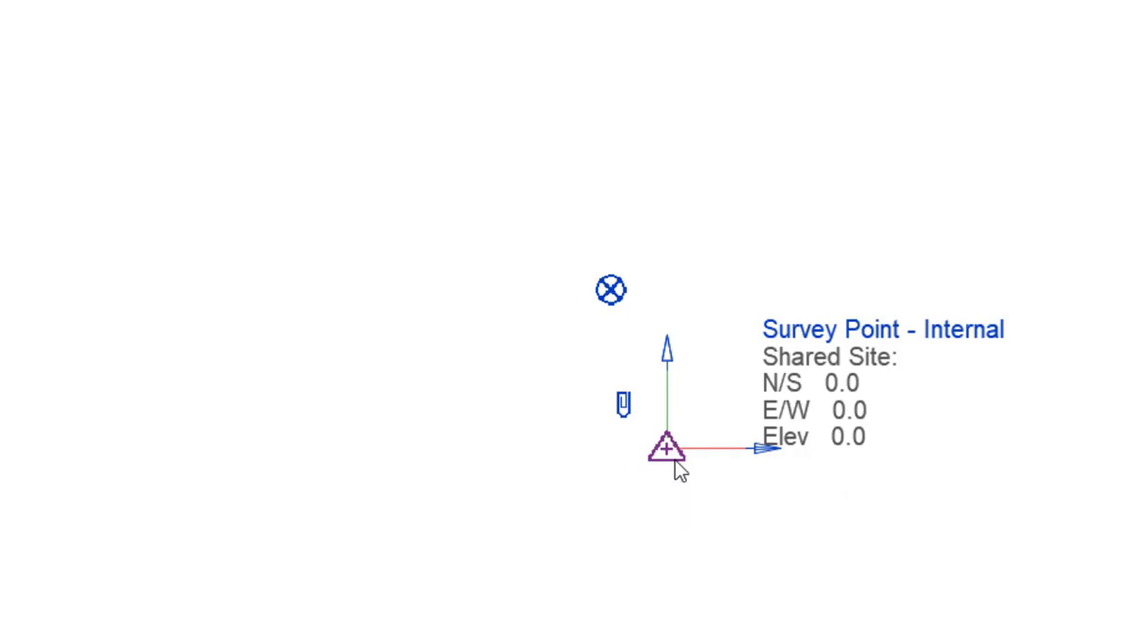
{"action": "left_click", "coordinate": [609, 294]}
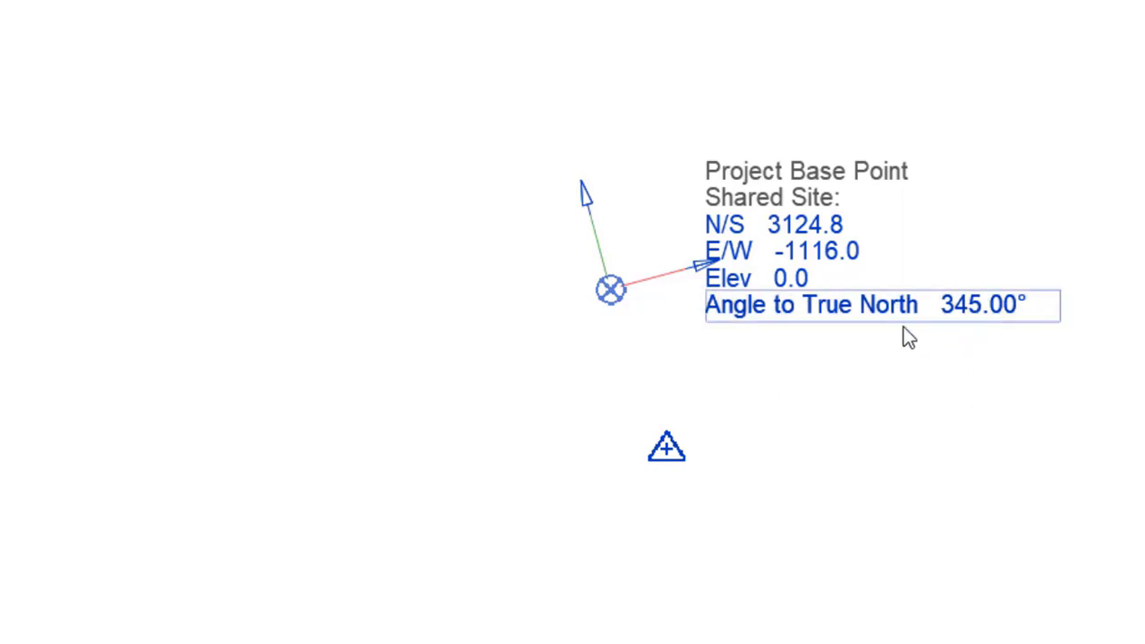
Step: Change the Project Base Point's Angle to True North from 345° to 0°, then select the Survey Point
{"action": "left_click", "coordinate": [955, 315]}
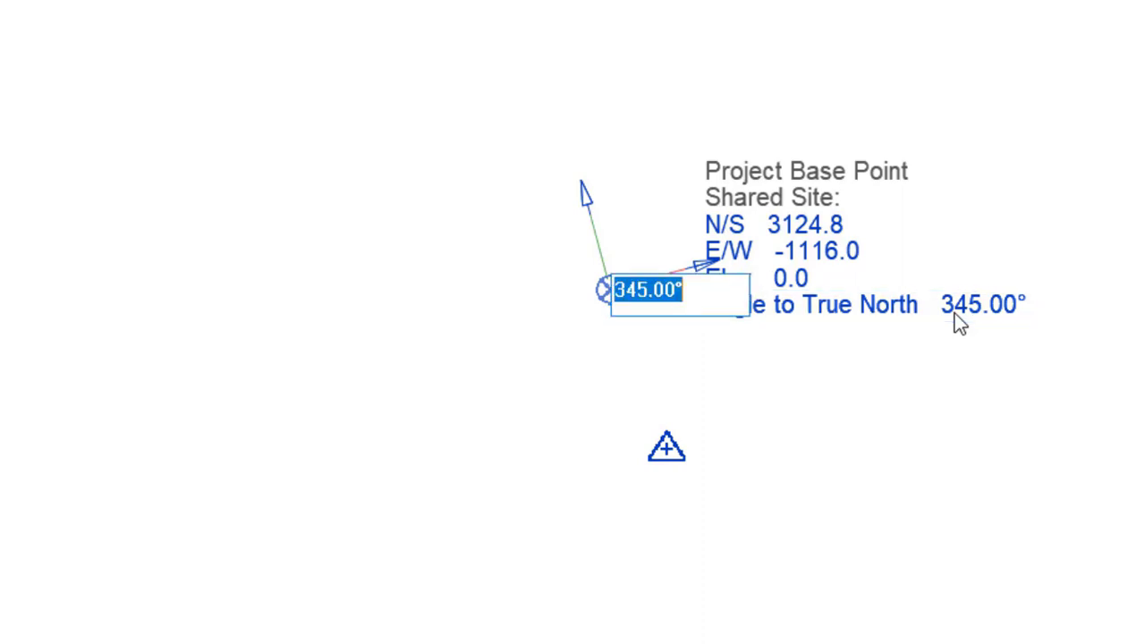
{"action": "type", "text": "0"}
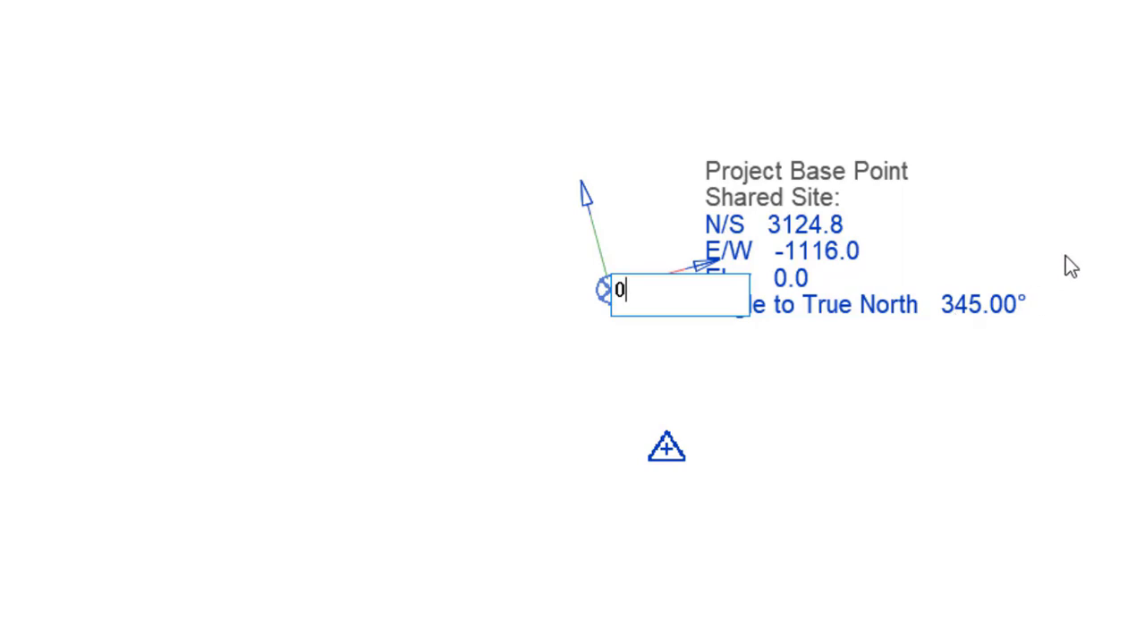
{"action": "left_click", "coordinate": [1066, 258]}
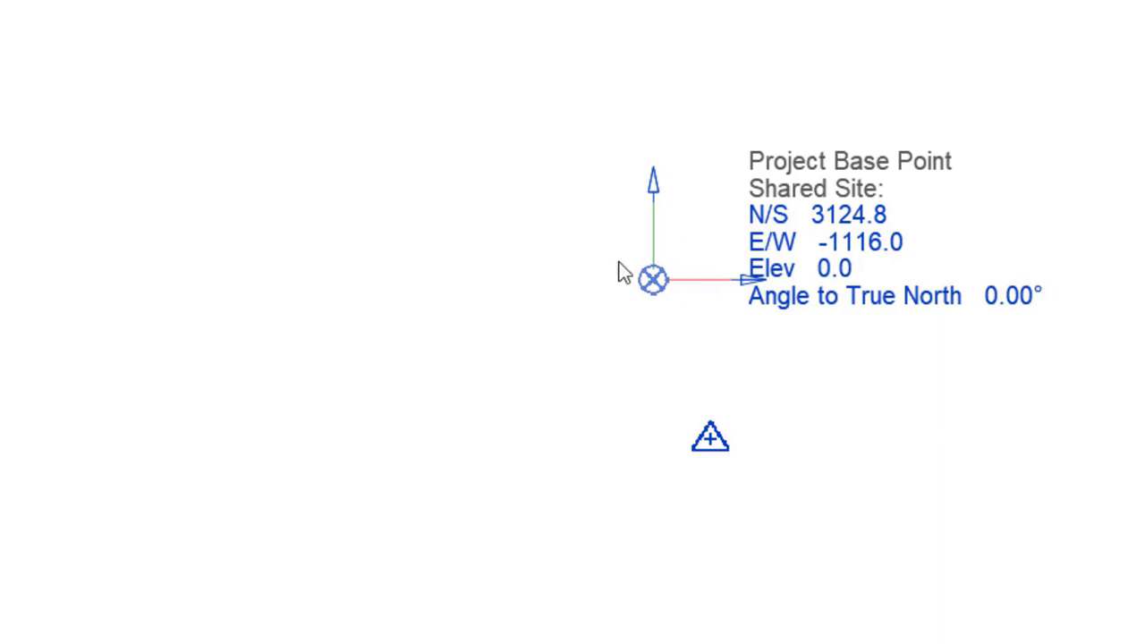
{"action": "left_click", "coordinate": [715, 436]}
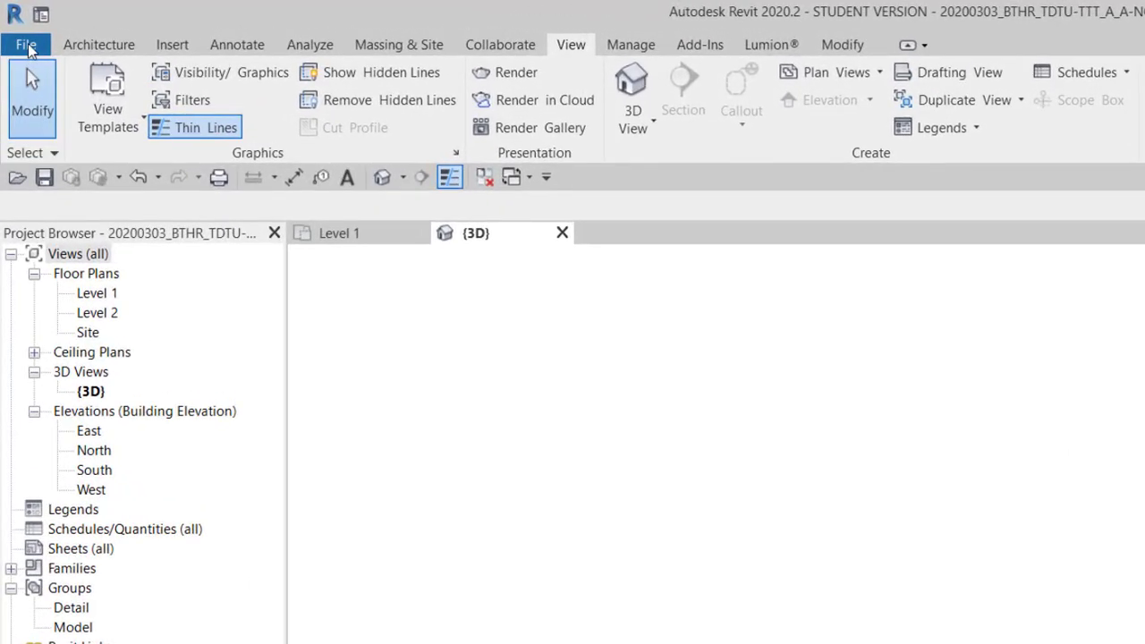
Step: Bring up the Save As dialog to save the project as a Template (*.rte) file
{"action": "left_click", "coordinate": [27, 46]}
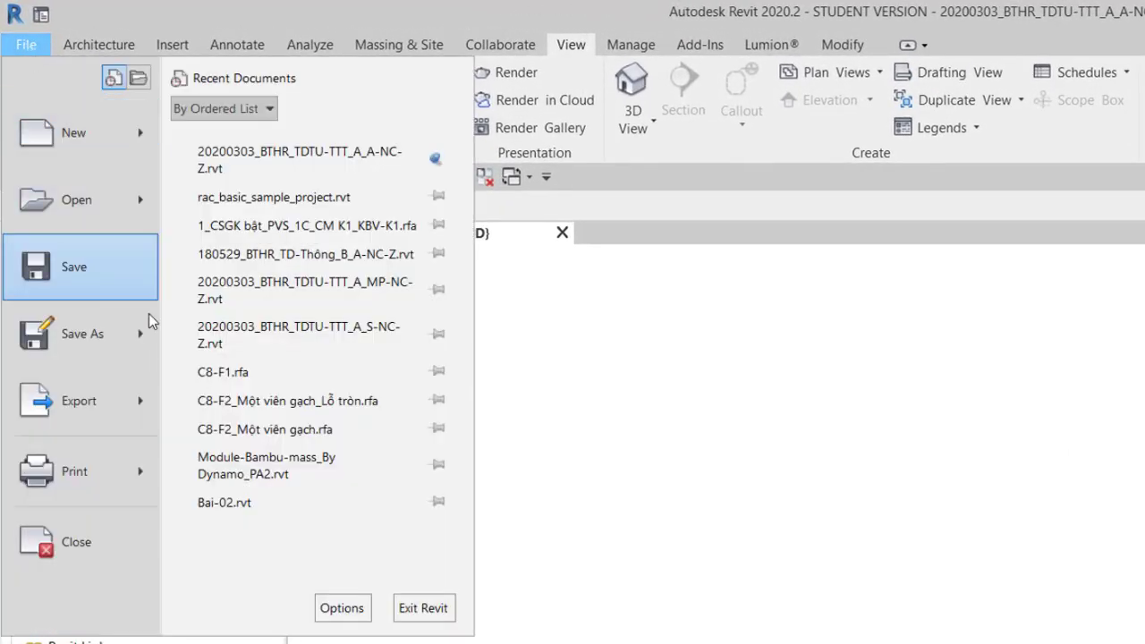
{"action": "mouse_move", "coordinate": [80, 334]}
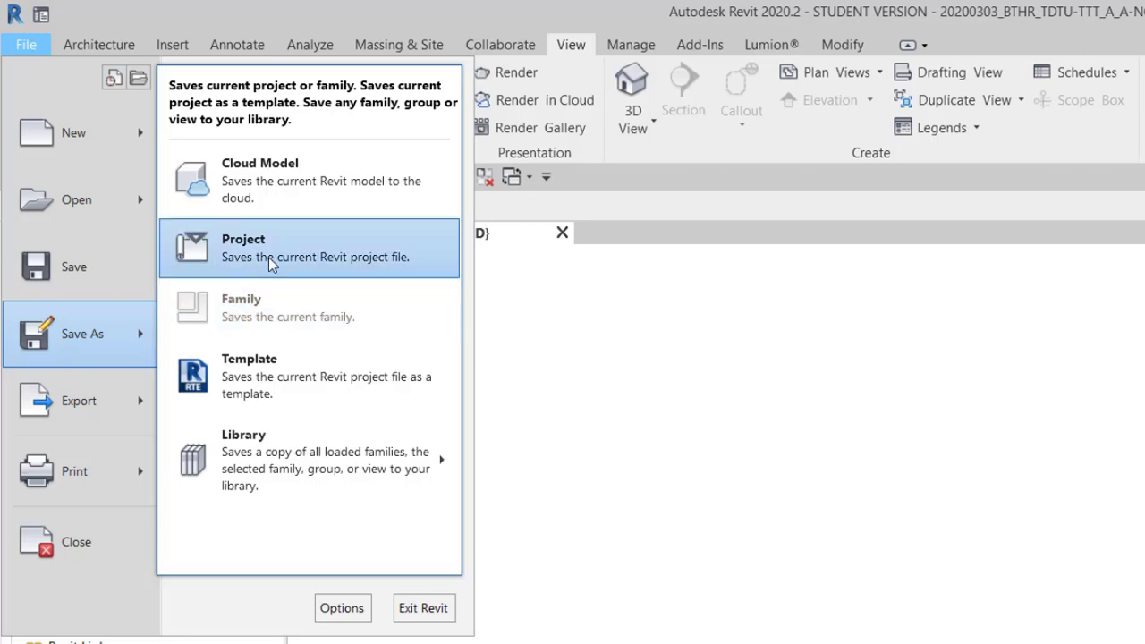
{"action": "left_click", "coordinate": [300, 385]}
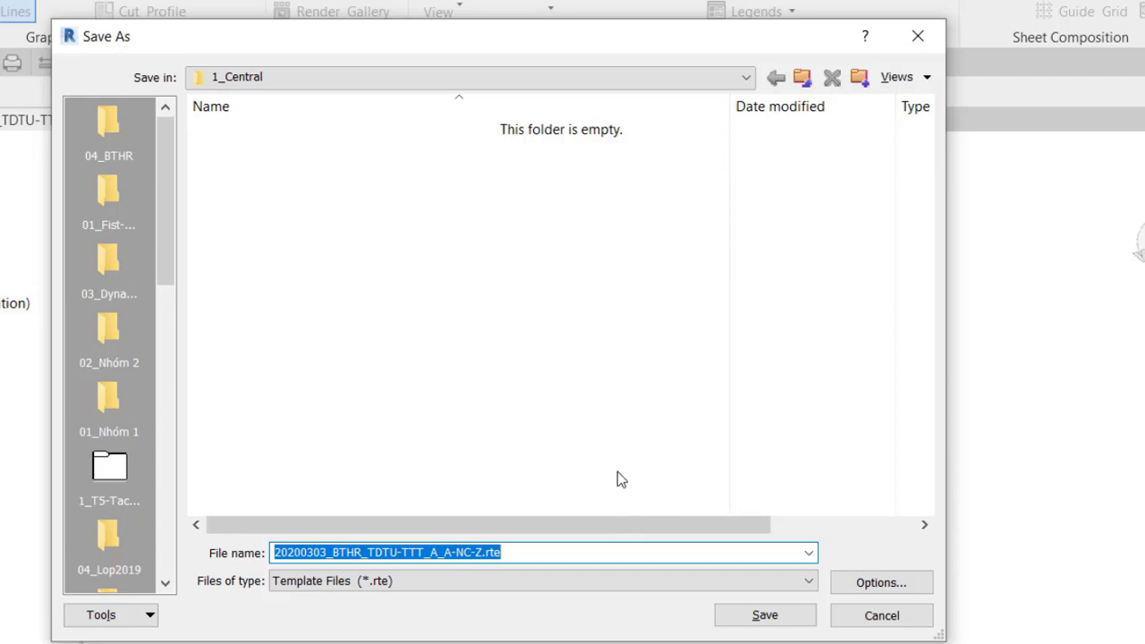
Step: Create the folders 1_Template and 2_Family inside 04_BTHR\06_Resourse
{"action": "left_click", "coordinate": [745, 77]}
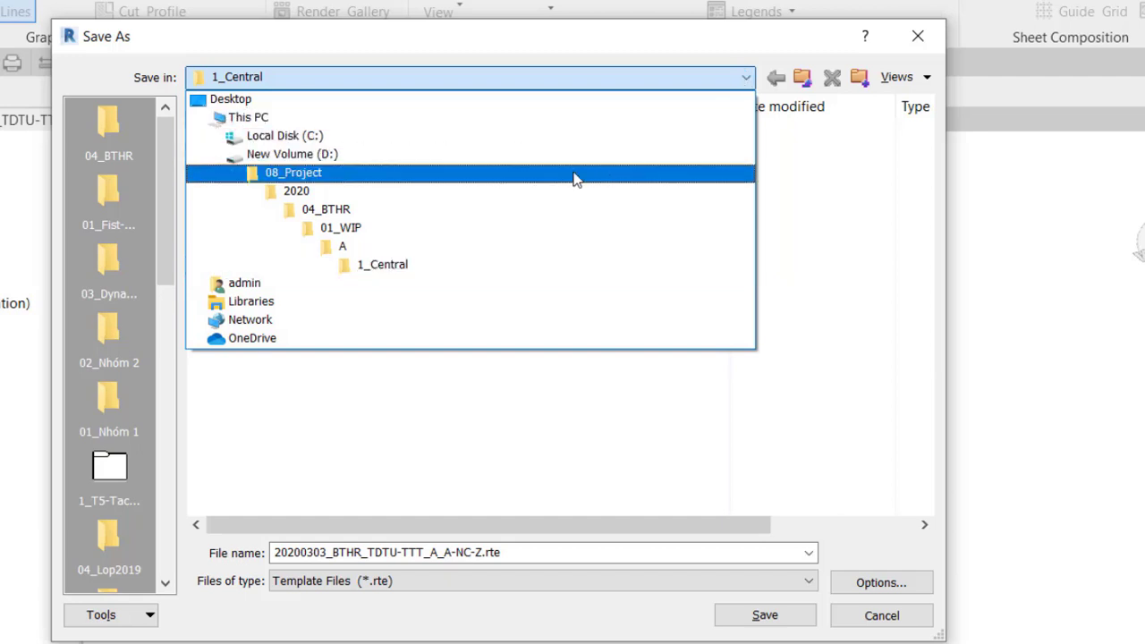
{"action": "left_click", "coordinate": [409, 217]}
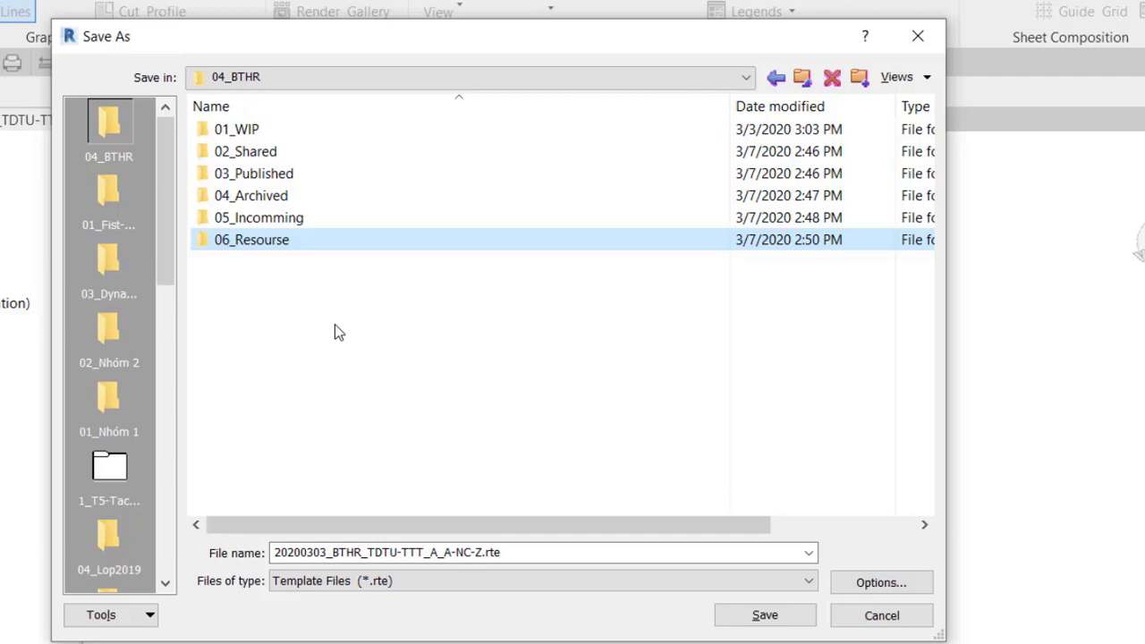
{"action": "double_click", "coordinate": [295, 250]}
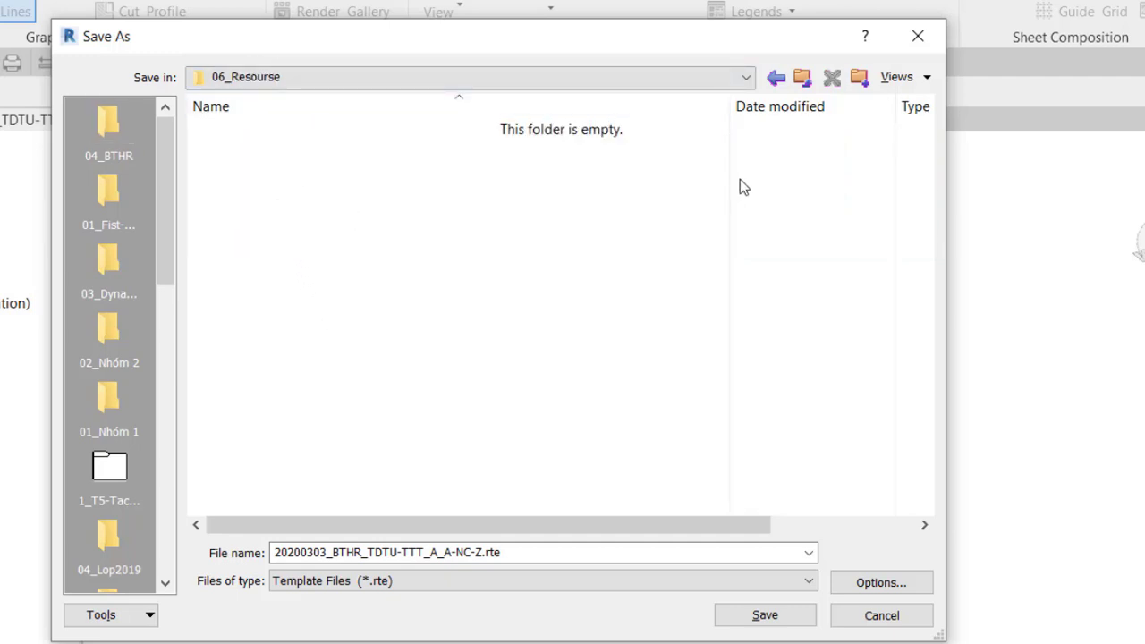
{"action": "left_click", "coordinate": [860, 77]}
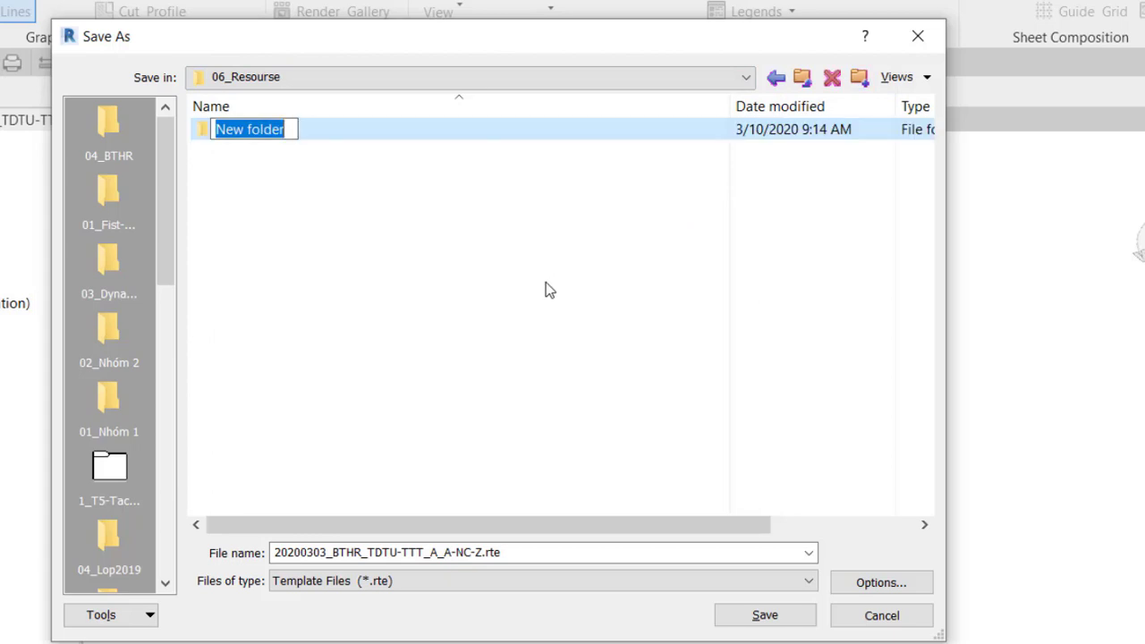
{"action": "type", "text": "1"}
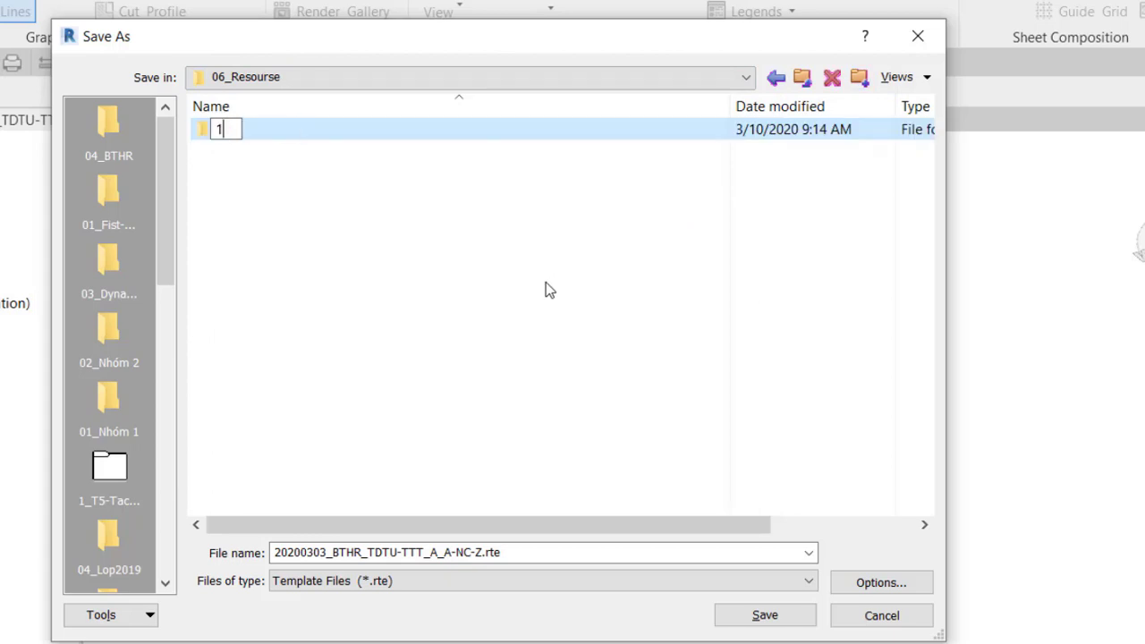
{"action": "type", "text": "_Temp"}
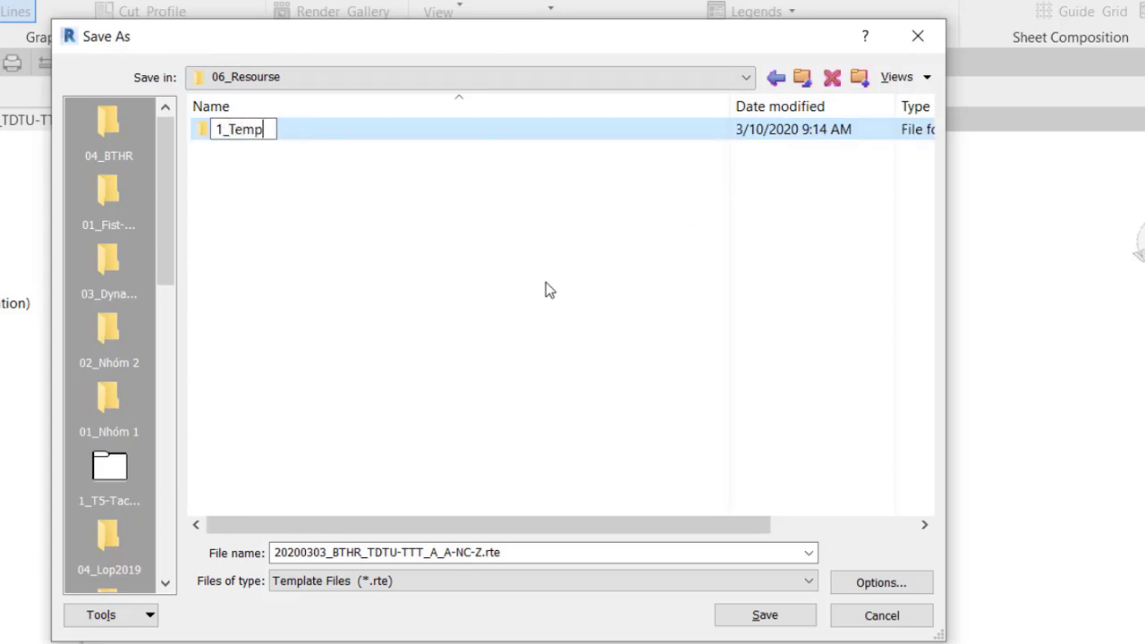
{"action": "type", "text": "late"}
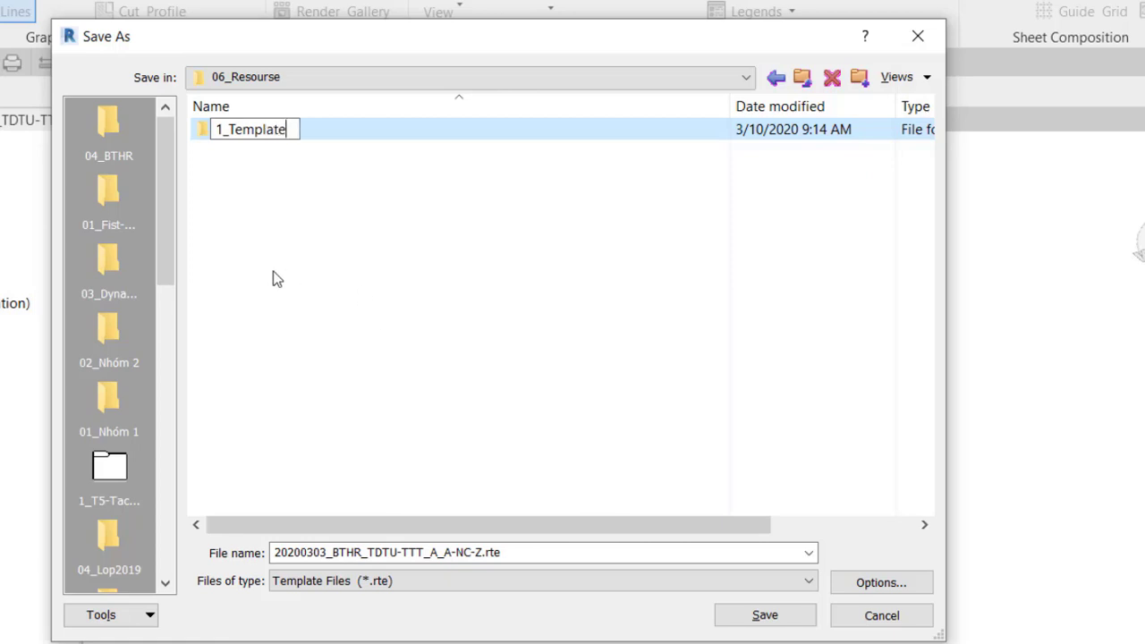
{"action": "key", "text": "Return"}
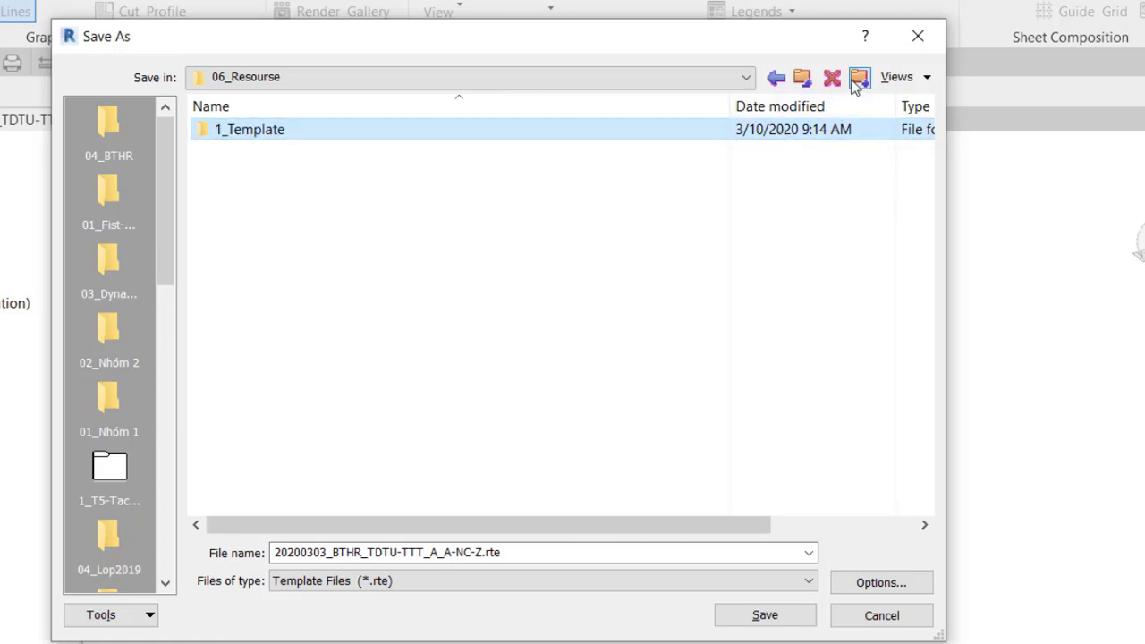
{"action": "left_click", "coordinate": [859, 77]}
{"action": "type", "text": "2_"}
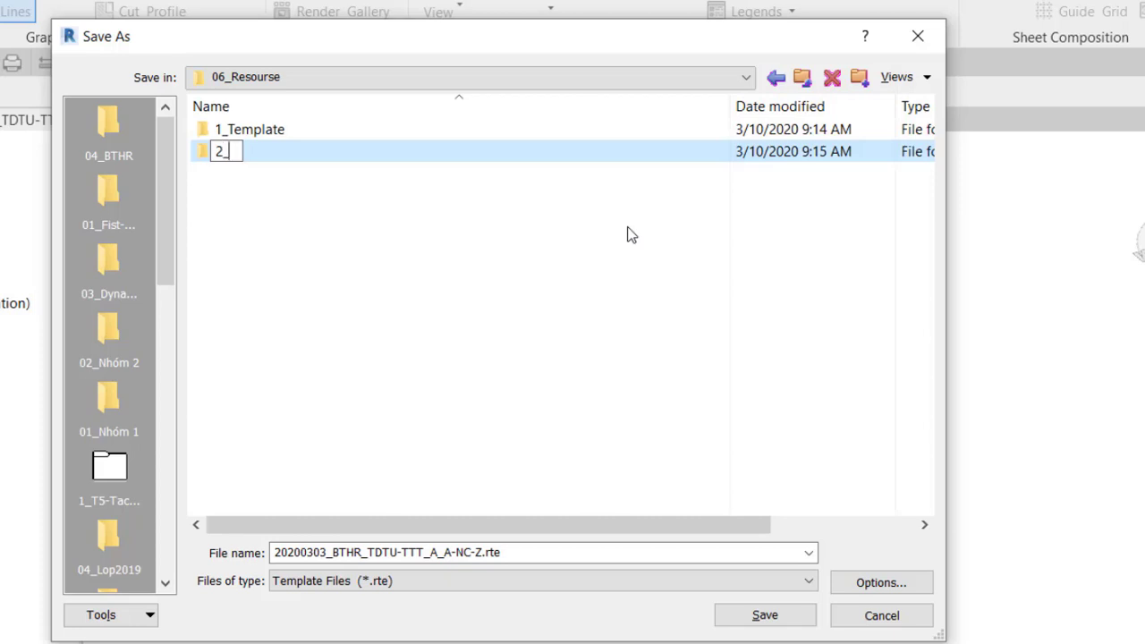
{"action": "type", "text": "Family"}
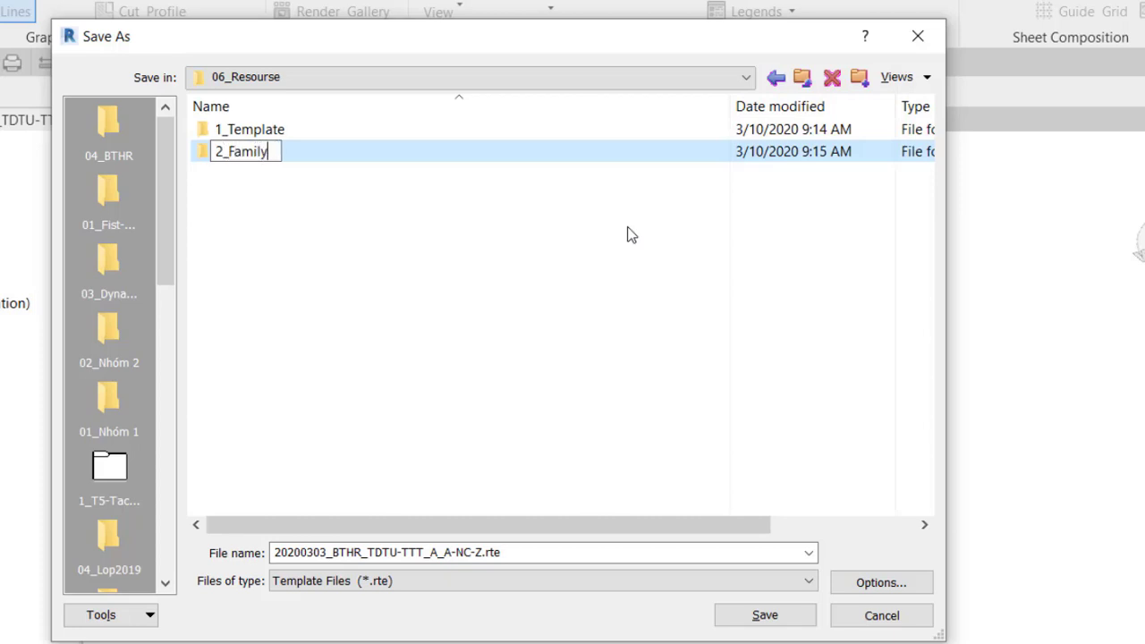
{"action": "key", "text": "Return"}
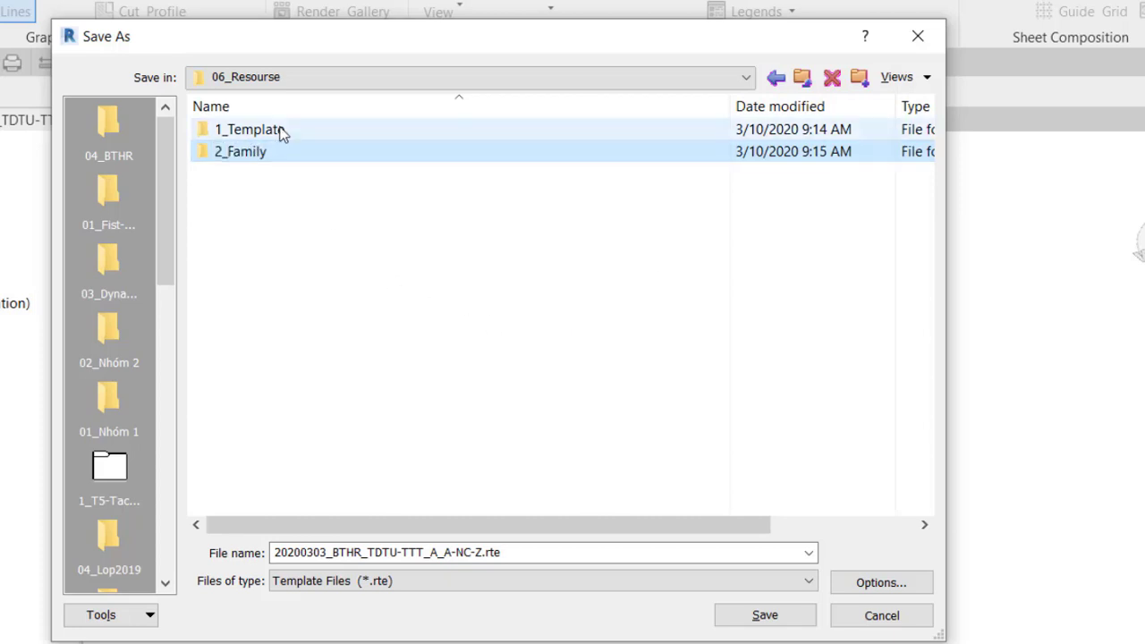
Step: Save the template as 20200310_Temple-2020-V1.rte in the 1_Template folder
{"action": "left_click", "coordinate": [281, 132]}
{"action": "double_click", "coordinate": [281, 131]}
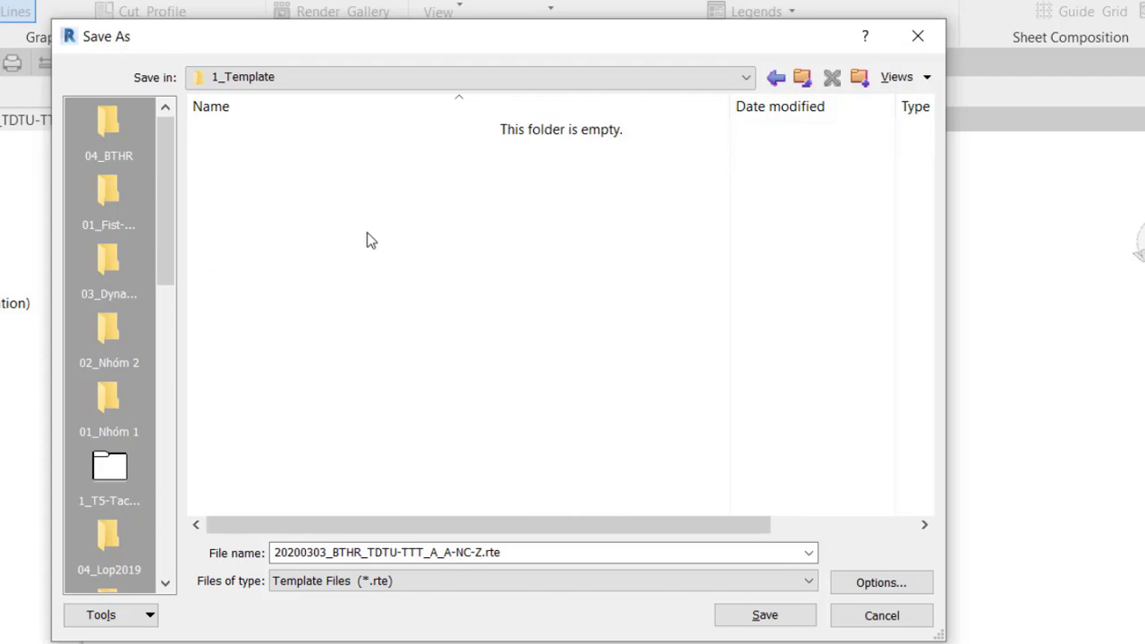
{"action": "left_click", "coordinate": [538, 557]}
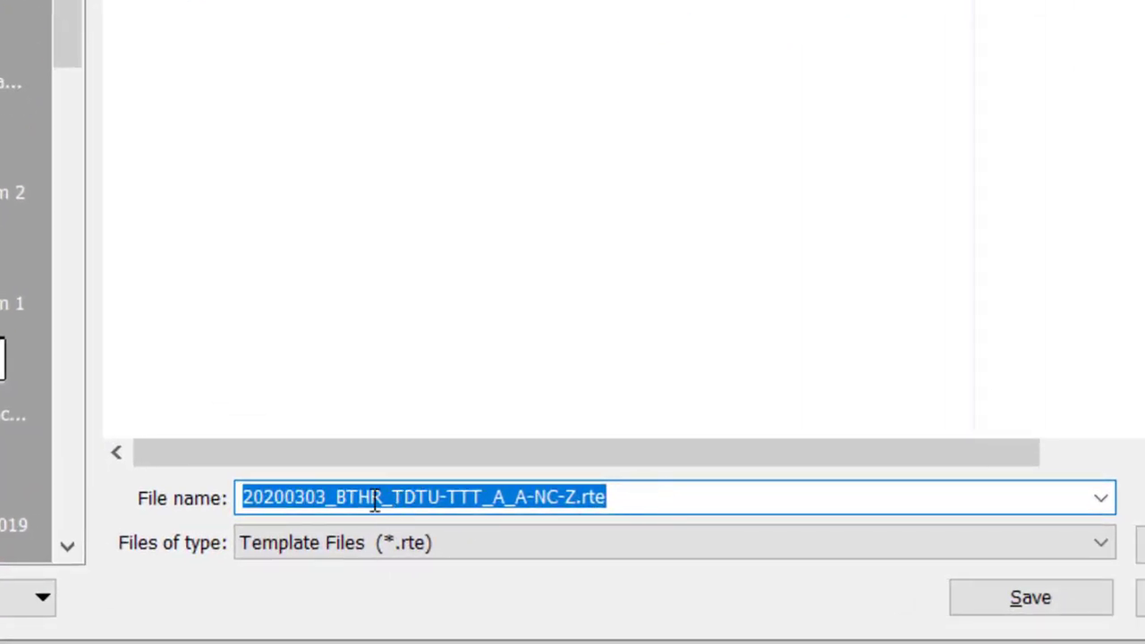
{"action": "left_click_drag", "start_coordinate": [330, 497], "coordinate": [205, 497]}
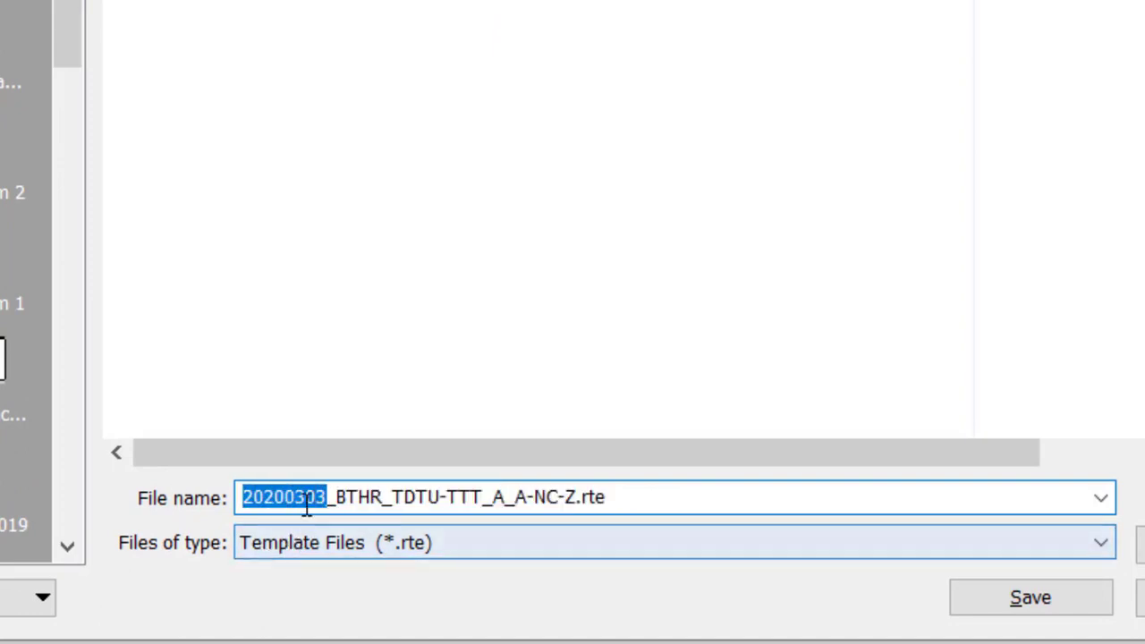
{"action": "left_click_drag", "start_coordinate": [305, 500], "coordinate": [327, 500]}
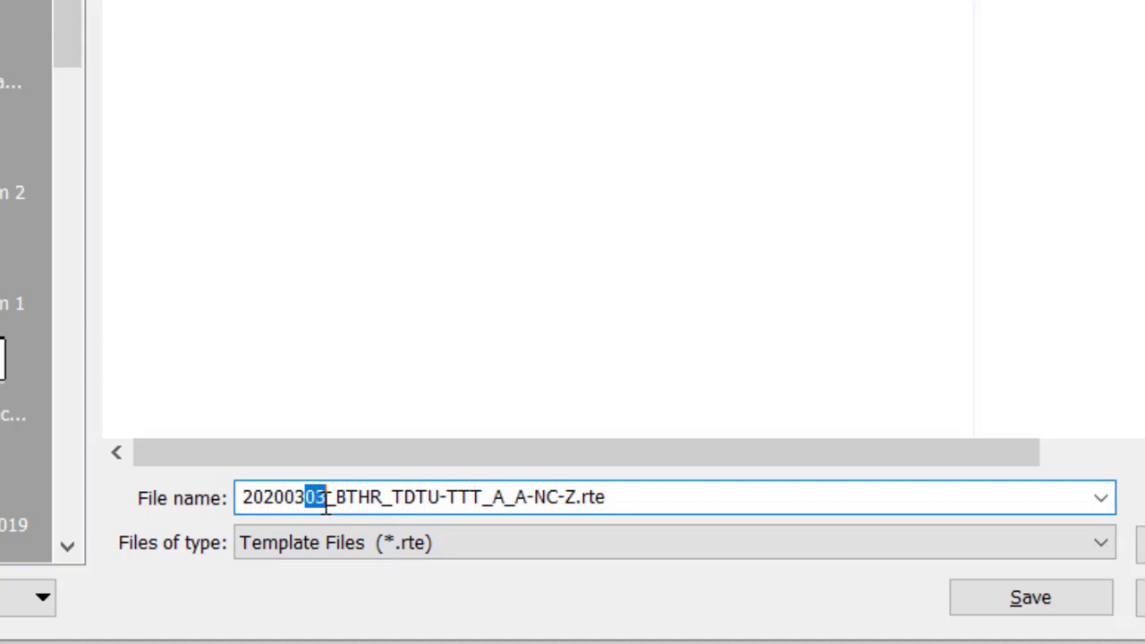
{"action": "type", "text": "10"}
{"action": "left_click_drag", "start_coordinate": [299, 459], "coordinate": [606, 460]}
{"action": "type", "text": "Te"}
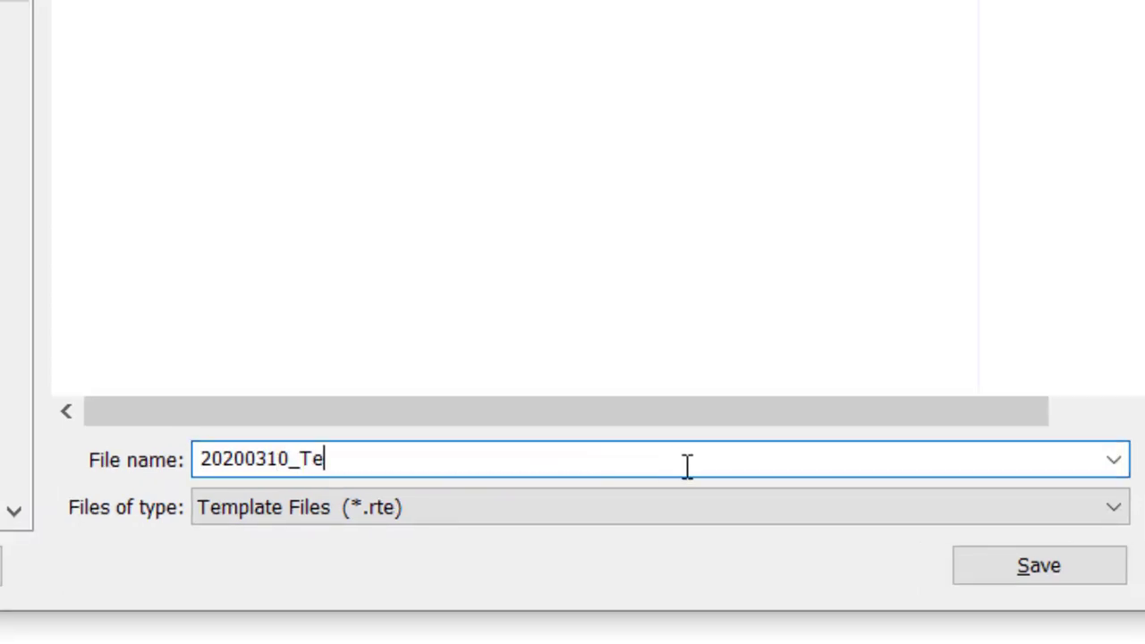
{"action": "type", "text": "mple"}
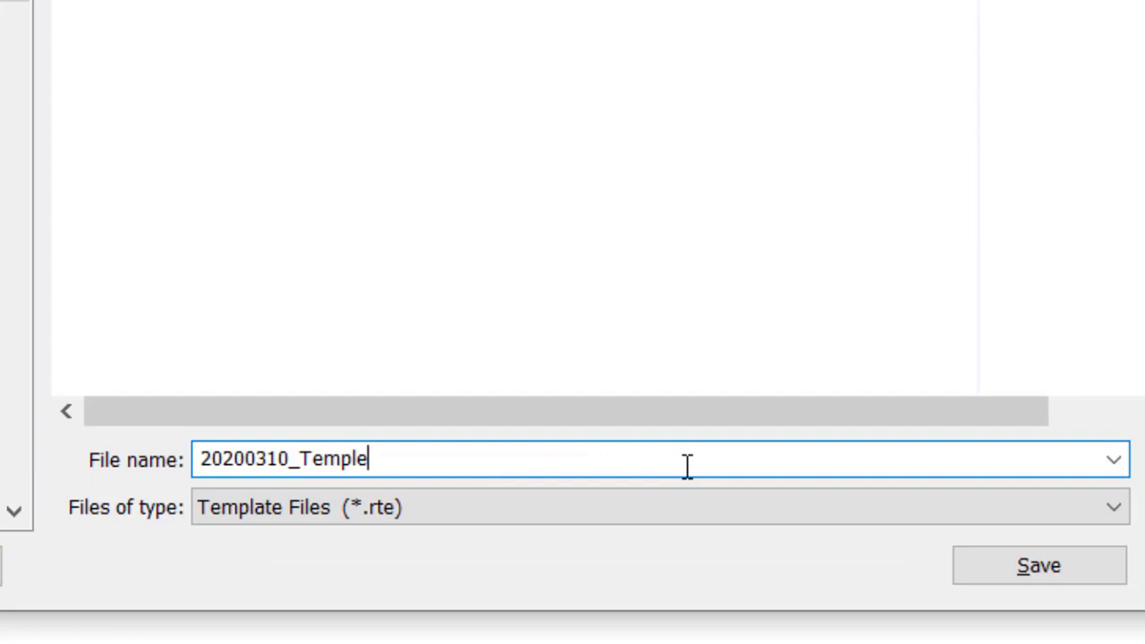
{"action": "type", "text": "-20"}
{"action": "type", "text": "20-V1"}
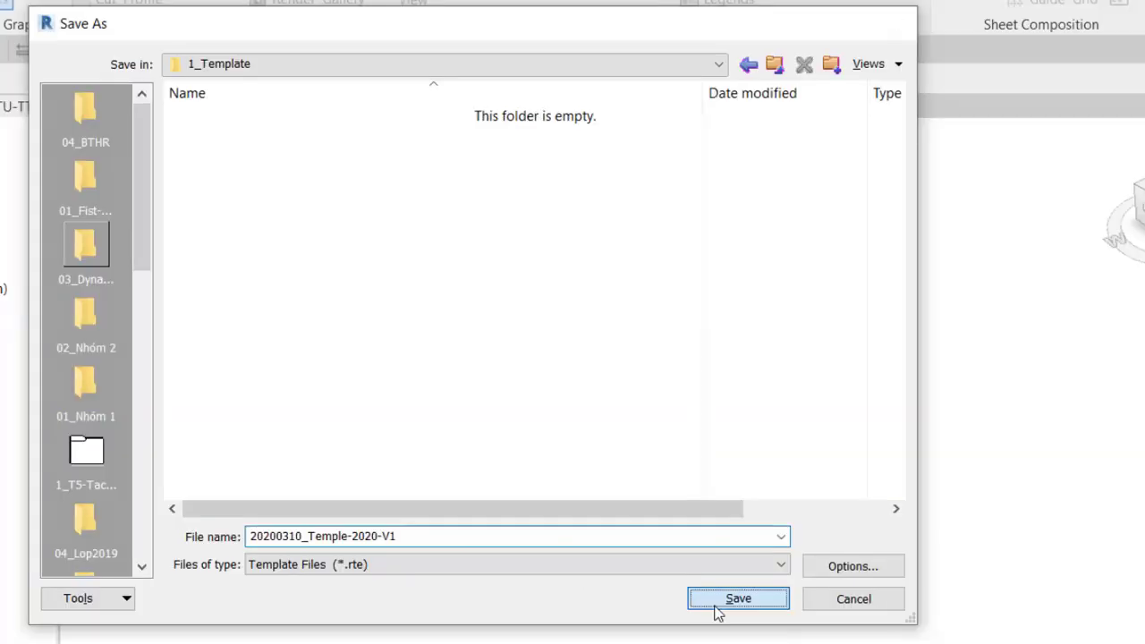
{"action": "left_click", "coordinate": [975, 581]}
Step: Close the template project and begin a new project with Models New
{"action": "left_click", "coordinate": [24, 42]}
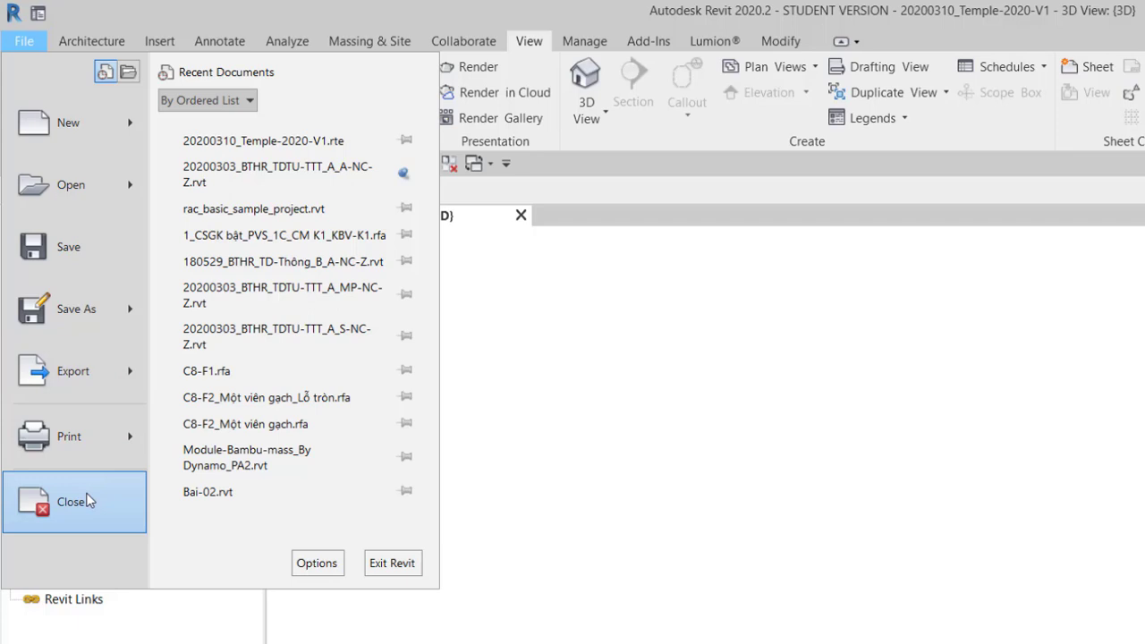
{"action": "left_click", "coordinate": [88, 501]}
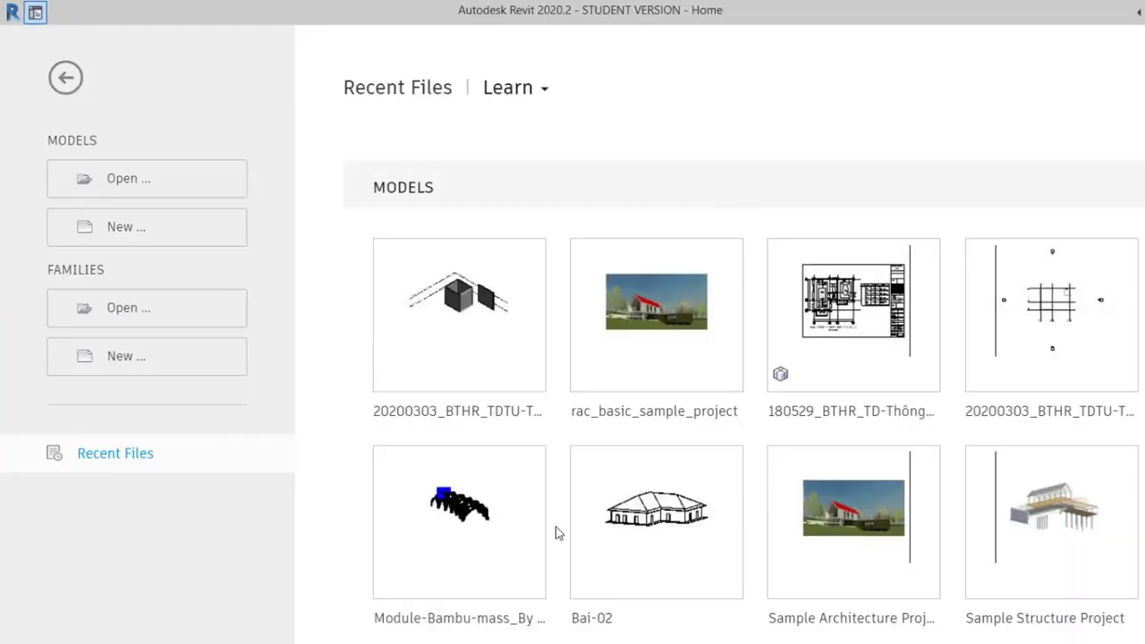
{"action": "left_click", "coordinate": [185, 242]}
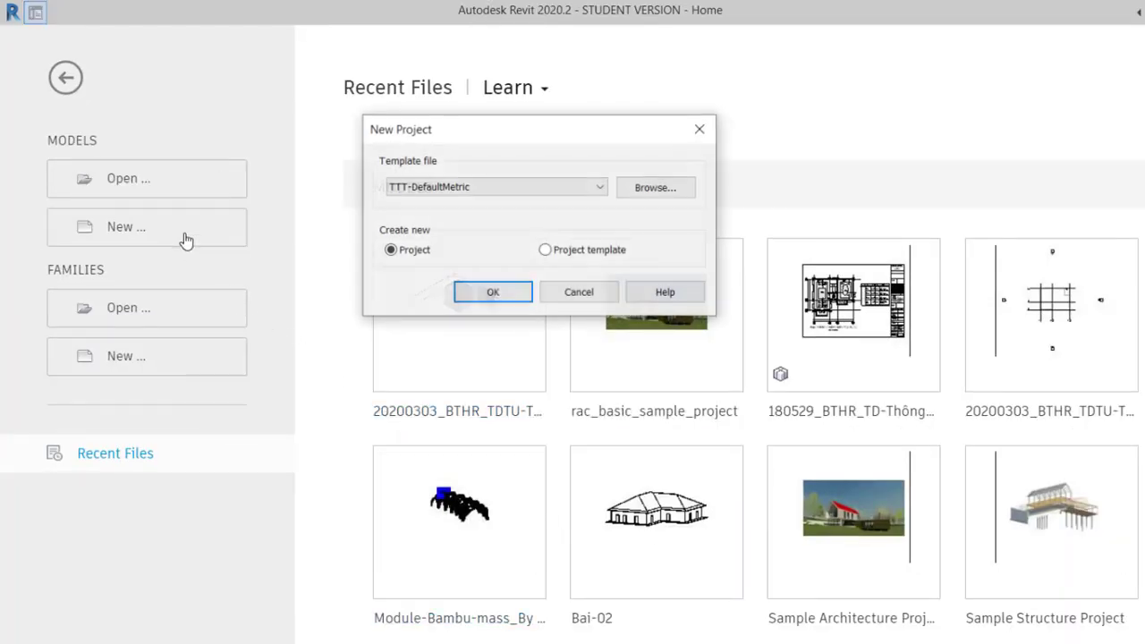
{"action": "left_click", "coordinate": [650, 194]}
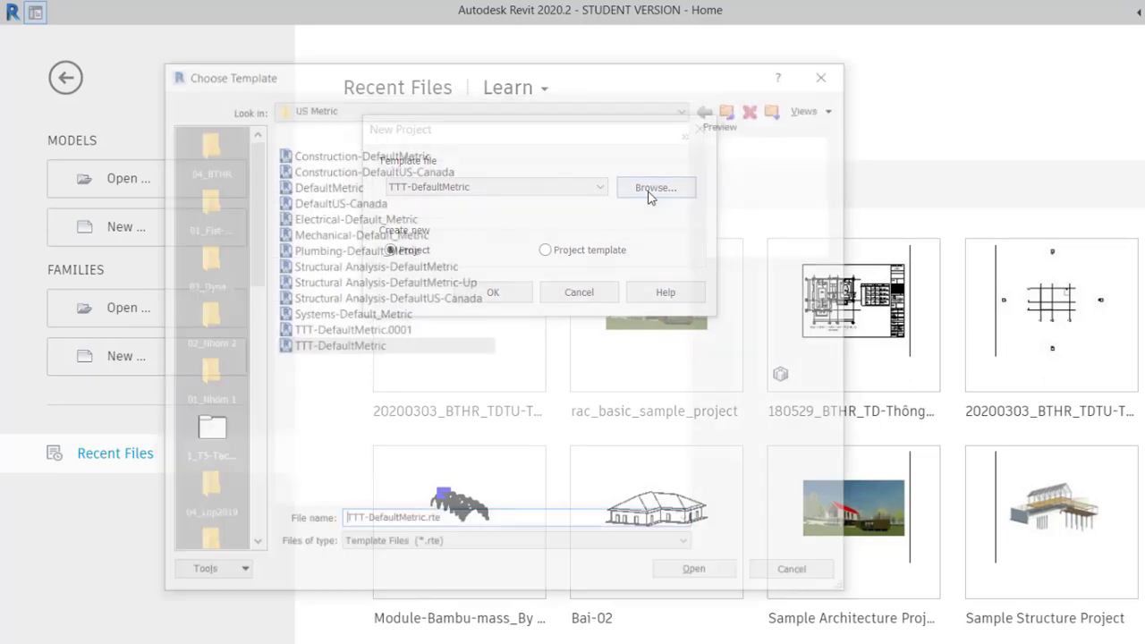
Step: Choose 20200310_Temple-2020-V1.rte from 06_Resourse\1_Template as the new project's template
{"action": "left_click", "coordinate": [356, 186]}
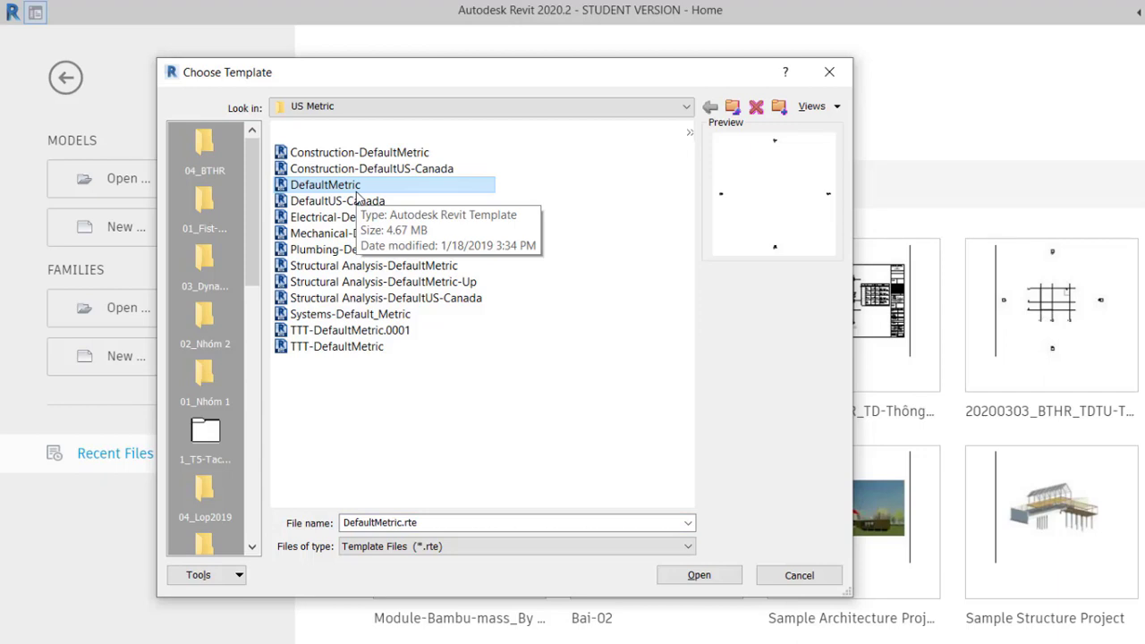
{"action": "left_click", "coordinate": [205, 154]}
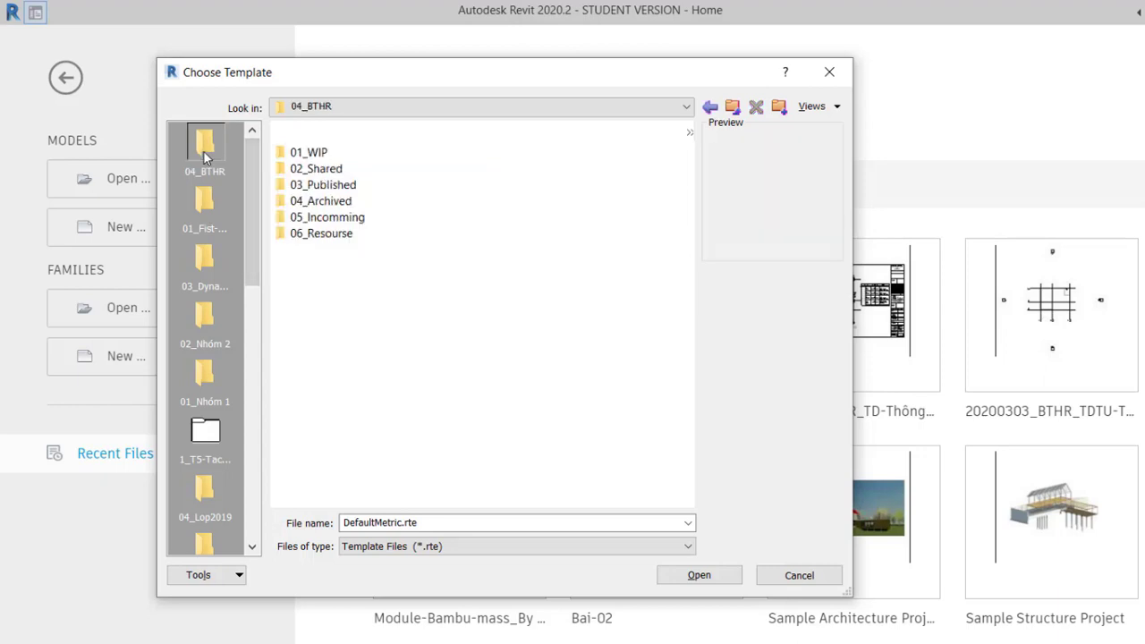
{"action": "left_click", "coordinate": [327, 243]}
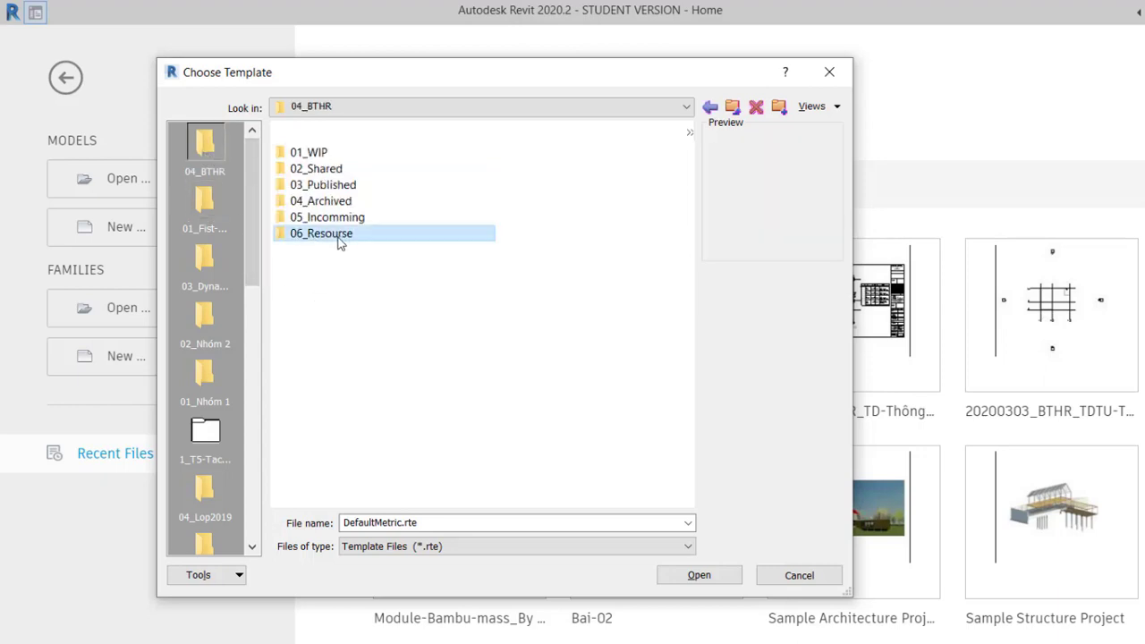
{"action": "double_click", "coordinate": [338, 236]}
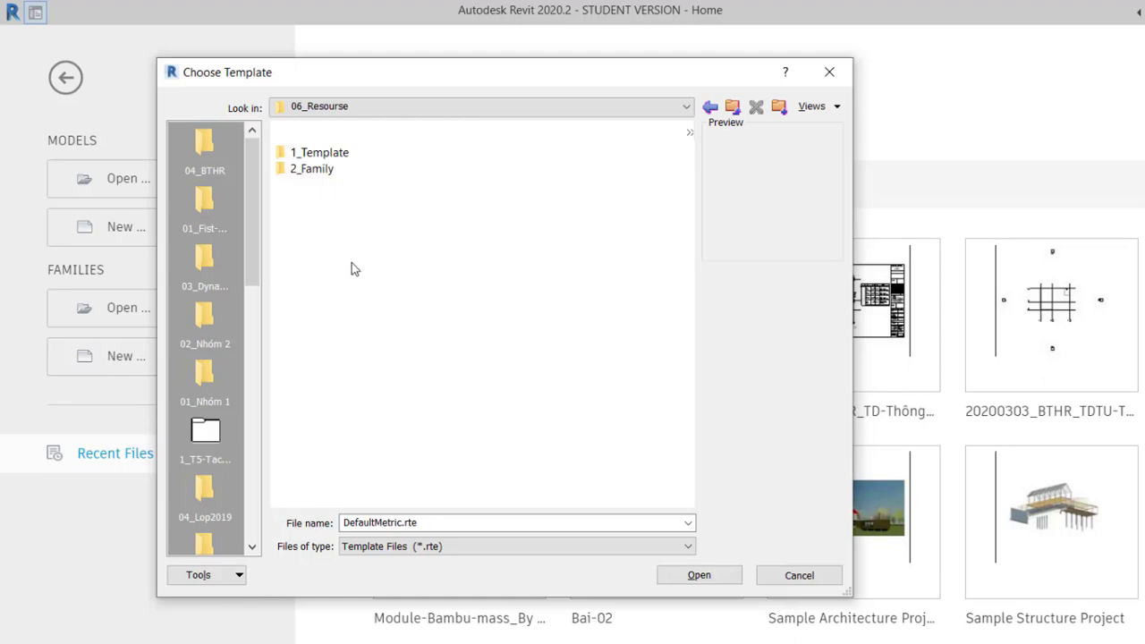
{"action": "double_click", "coordinate": [346, 157]}
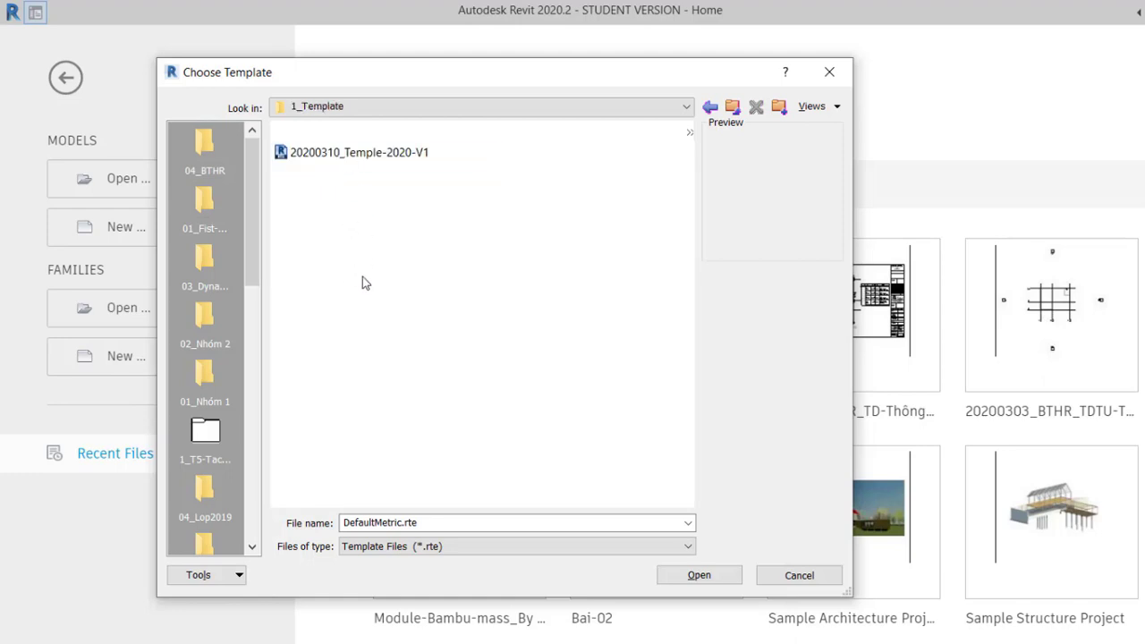
{"action": "left_click", "coordinate": [366, 158]}
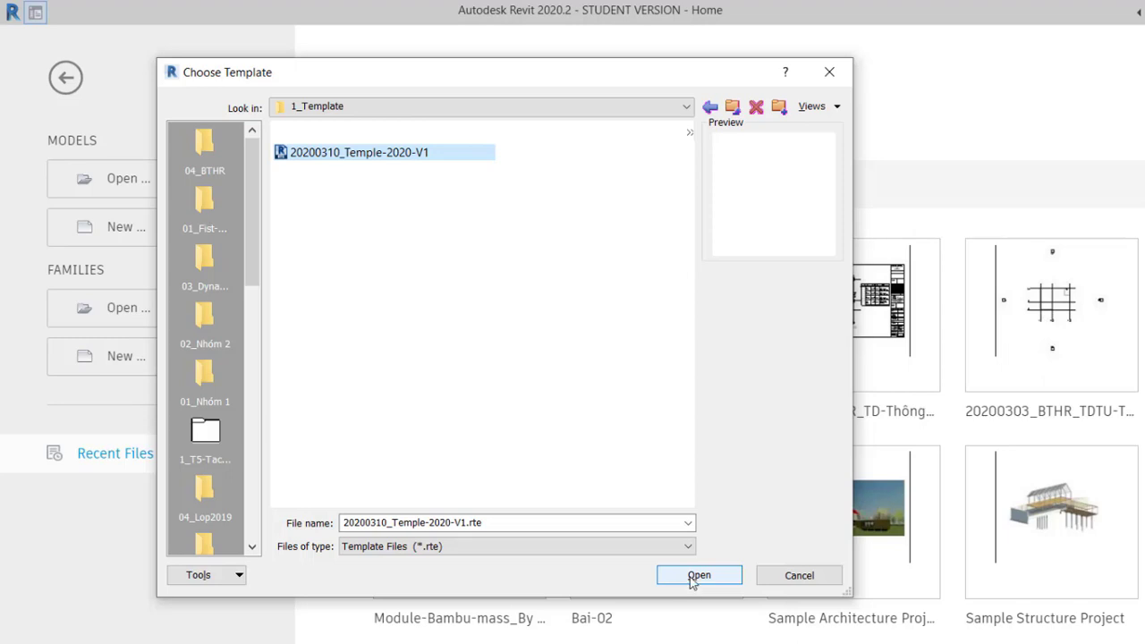
{"action": "left_click", "coordinate": [690, 578]}
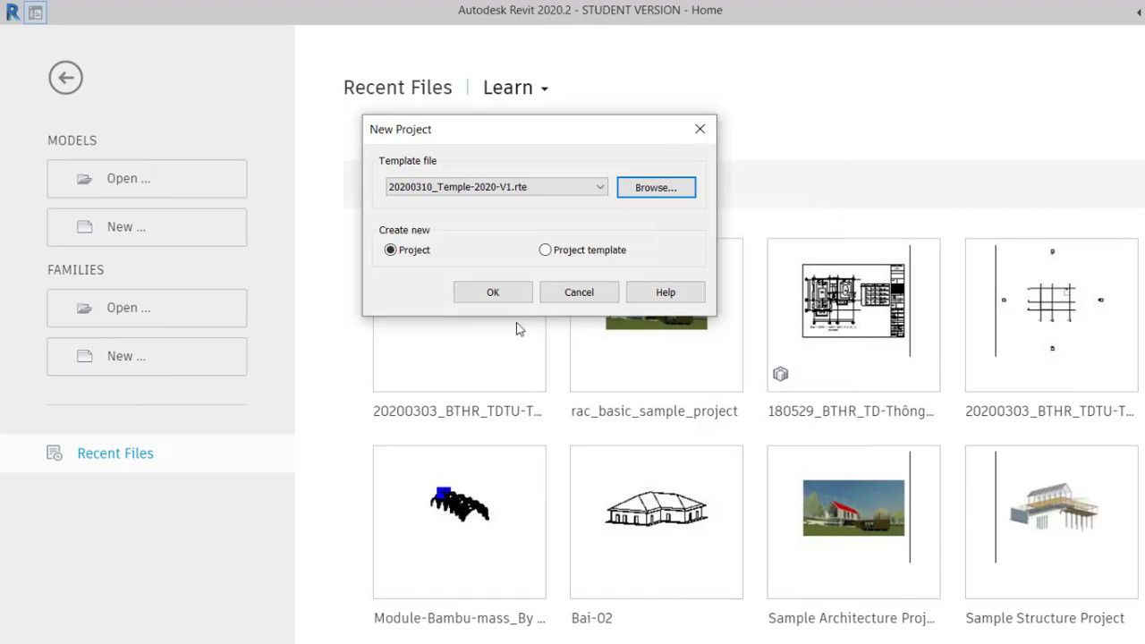
Step: Create the project and pick 20200303_BTHR_TDTU-TTT_A_A-NC-Z.rvt in 01_WIP\A\1_Central as save target
{"action": "left_click", "coordinate": [504, 299]}
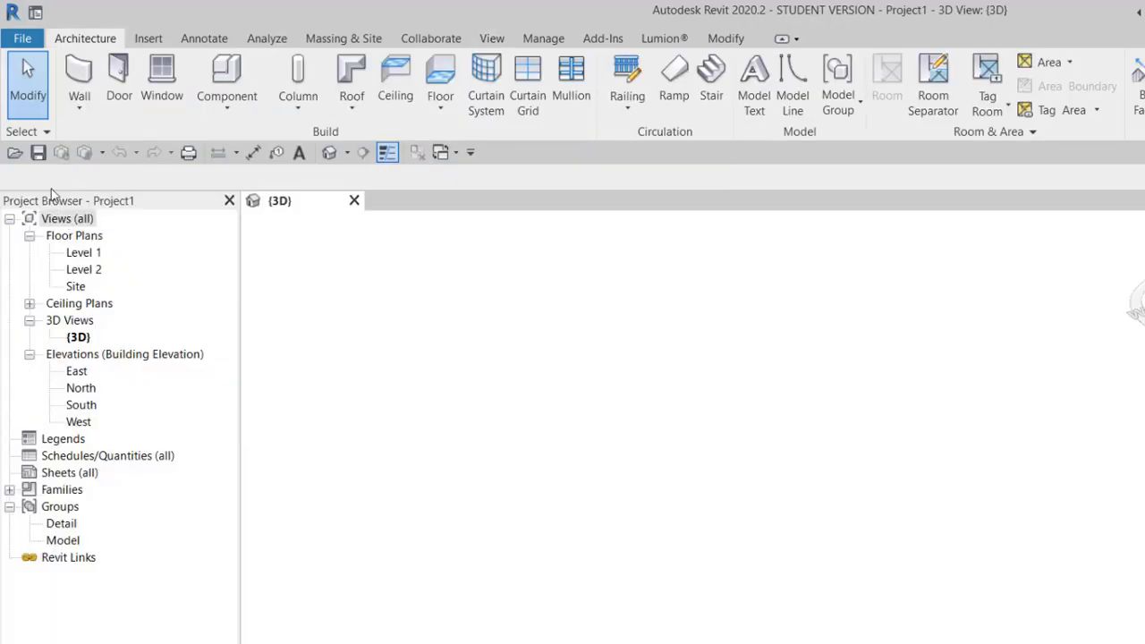
{"action": "left_click", "coordinate": [41, 158]}
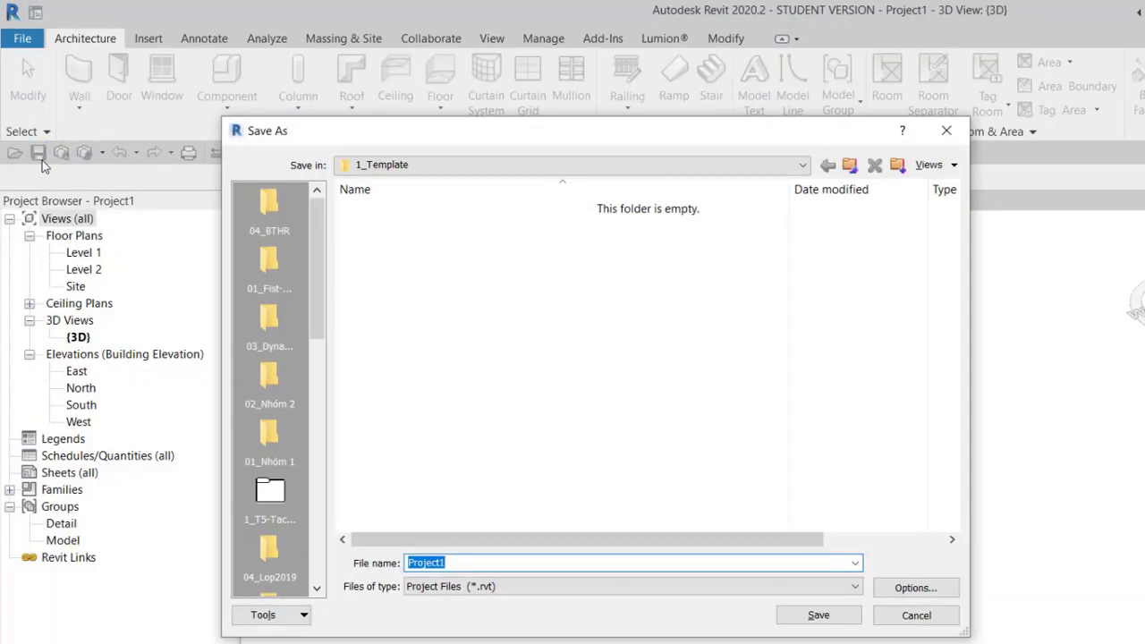
{"action": "left_click", "coordinate": [576, 163]}
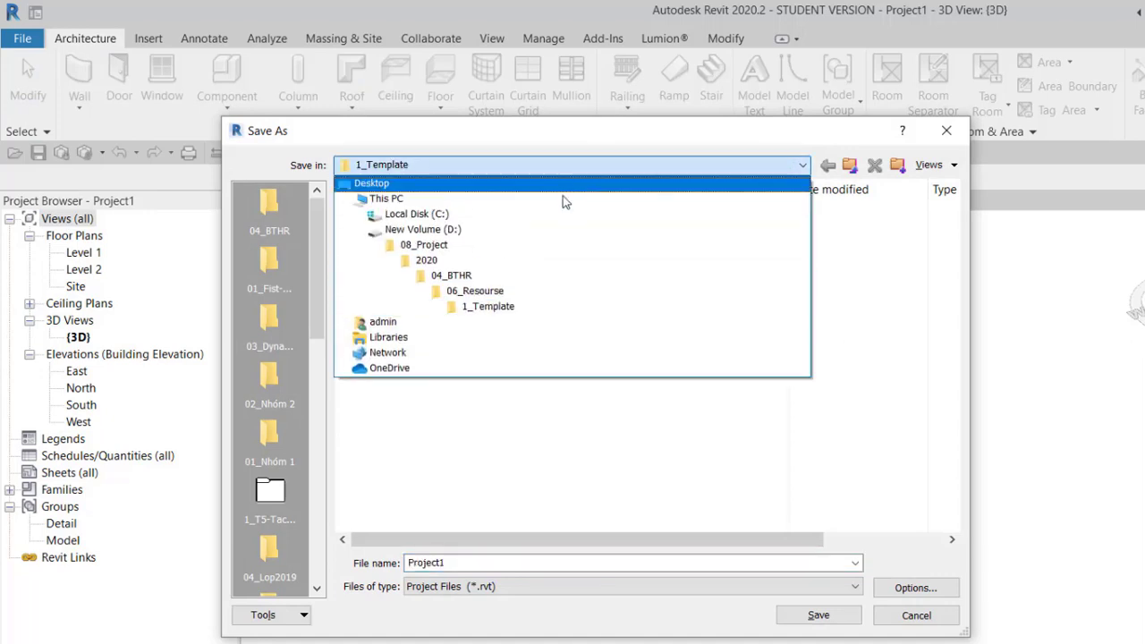
{"action": "left_click", "coordinate": [507, 276]}
{"action": "double_click", "coordinate": [405, 210]}
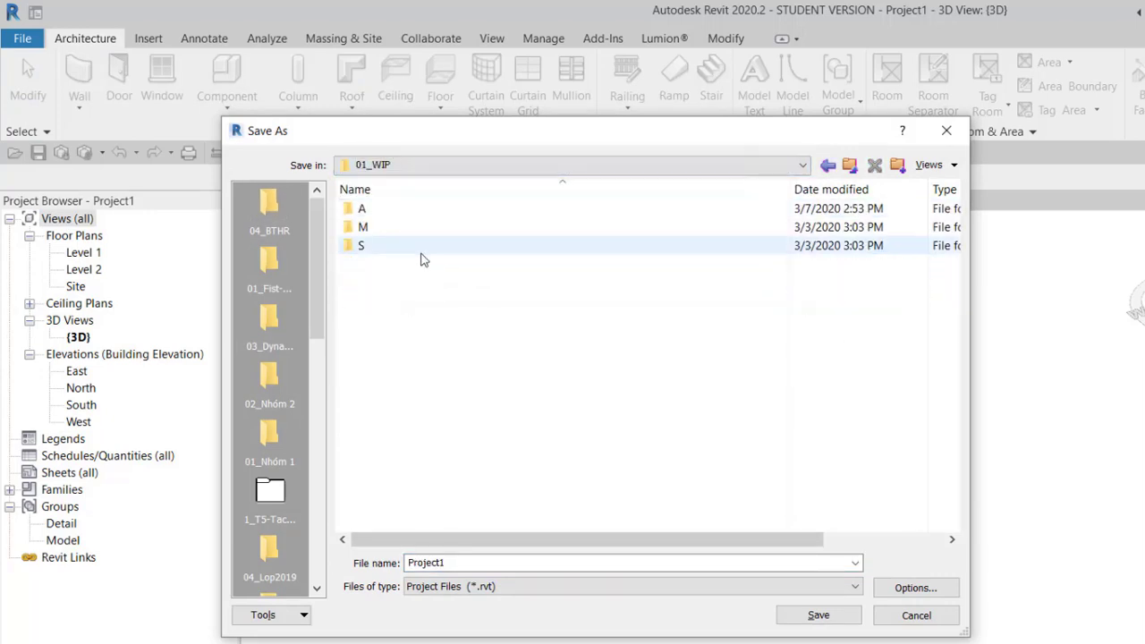
{"action": "double_click", "coordinate": [410, 211]}
{"action": "double_click", "coordinate": [419, 215]}
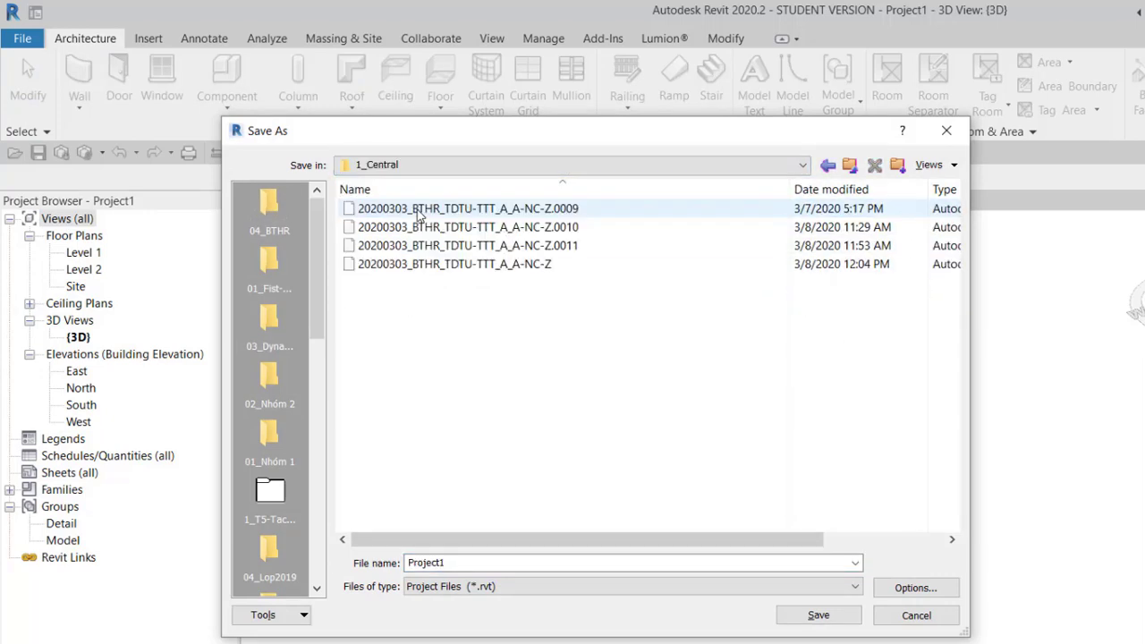
{"action": "left_click", "coordinate": [448, 265]}
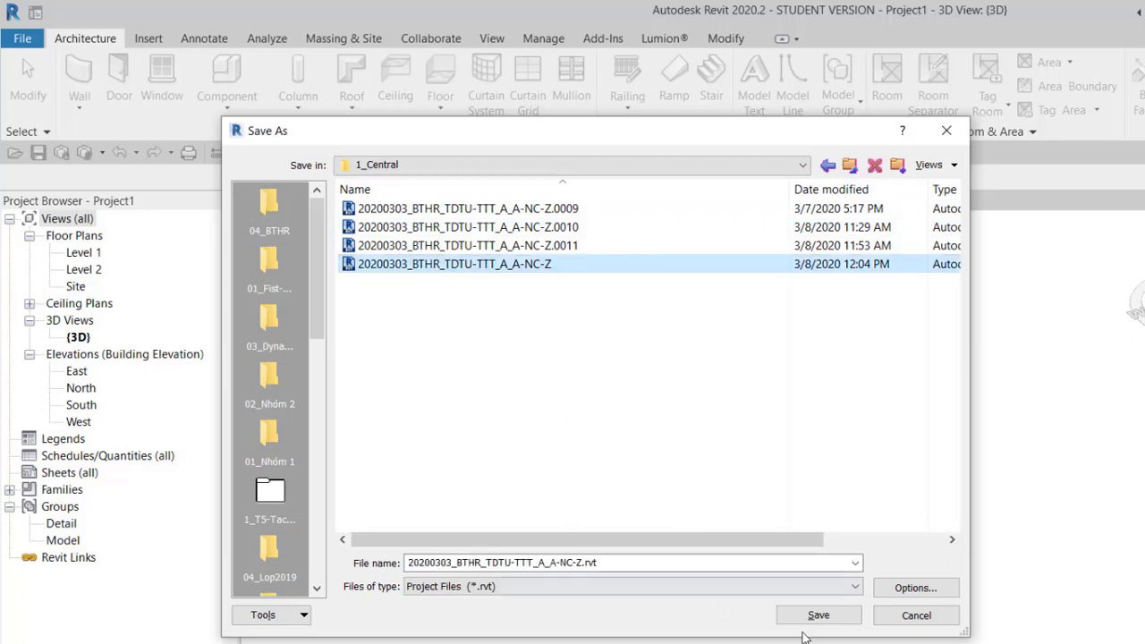
Step: Use the {3D} view as a regenerated thumbnail, then save and replace the existing file
{"action": "left_click", "coordinate": [915, 590]}
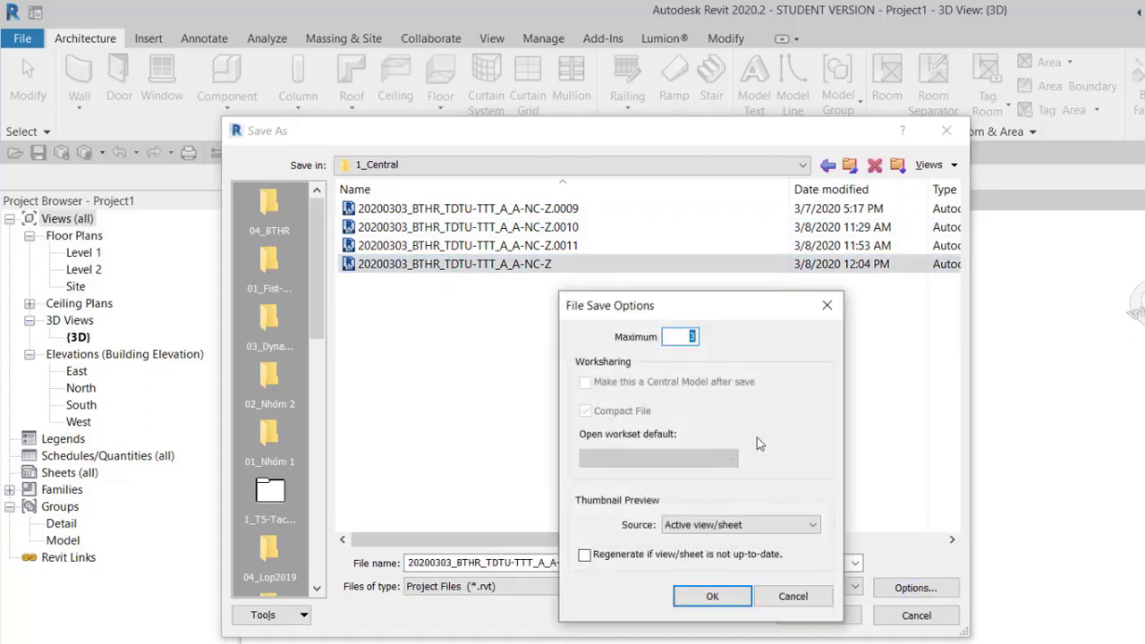
{"action": "left_click", "coordinate": [793, 527]}
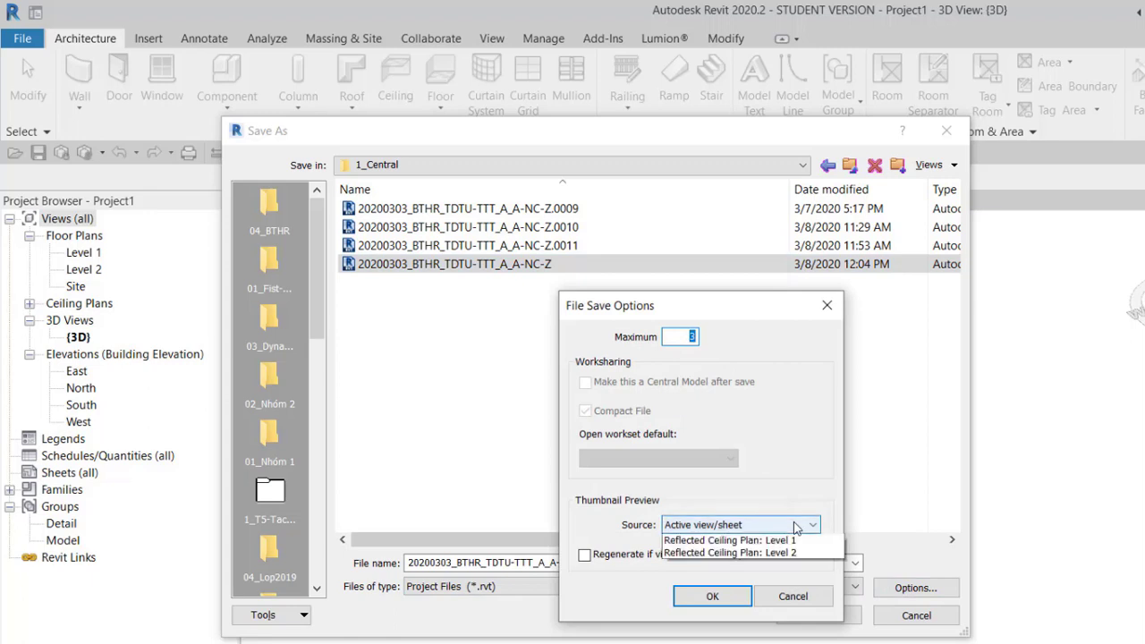
{"action": "left_click", "coordinate": [702, 551]}
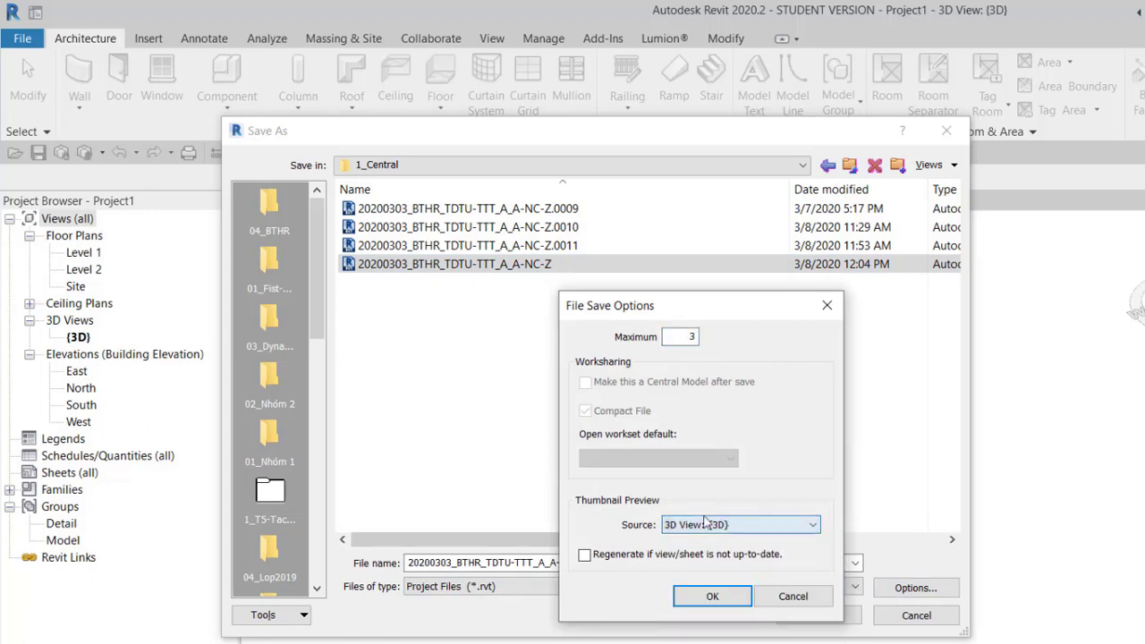
{"action": "left_click", "coordinate": [589, 555]}
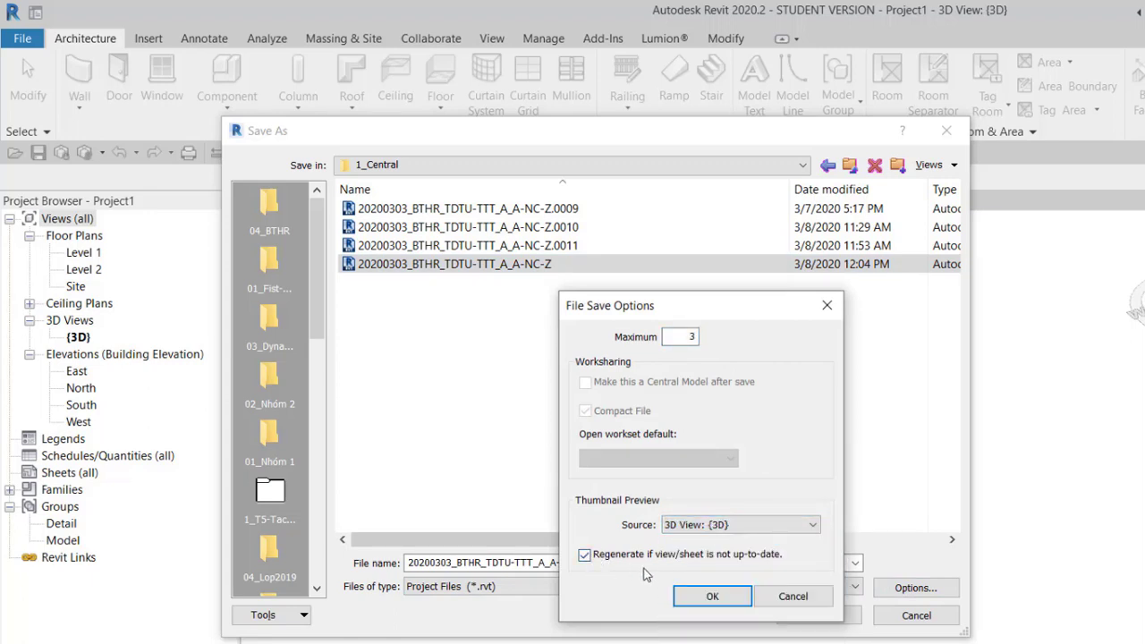
{"action": "left_click", "coordinate": [724, 602]}
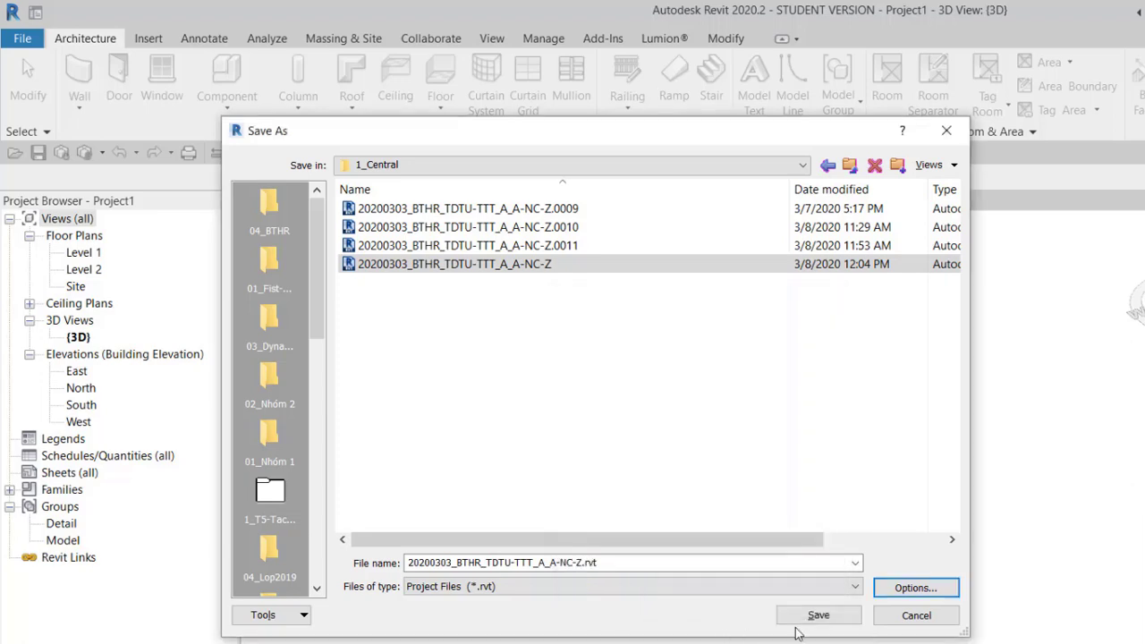
{"action": "left_click", "coordinate": [811, 619]}
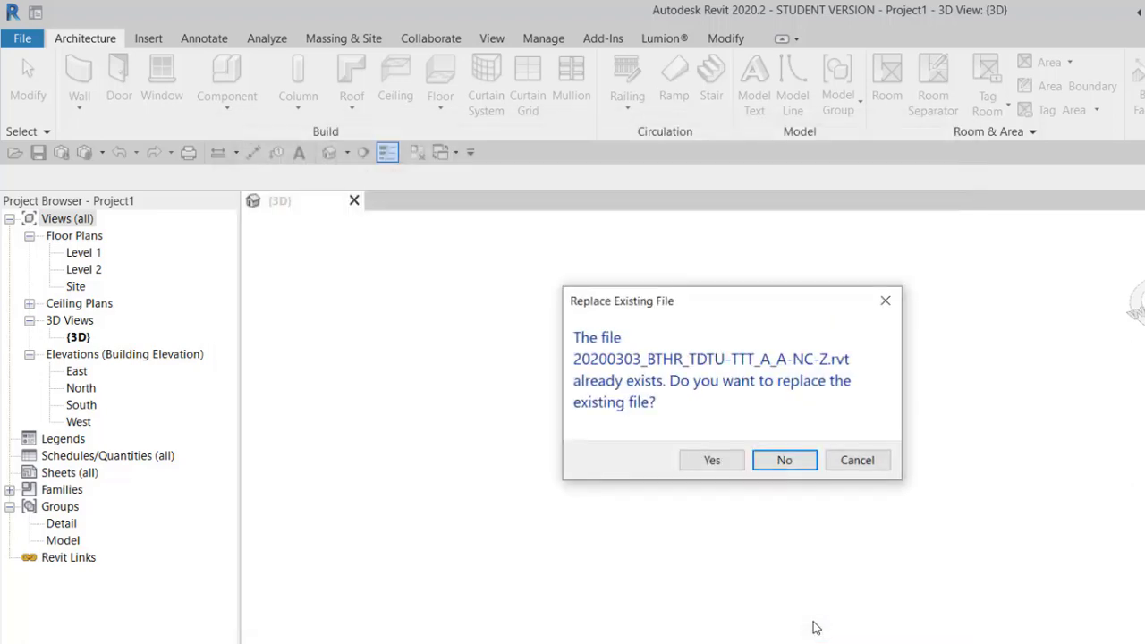
{"action": "left_click", "coordinate": [713, 464]}
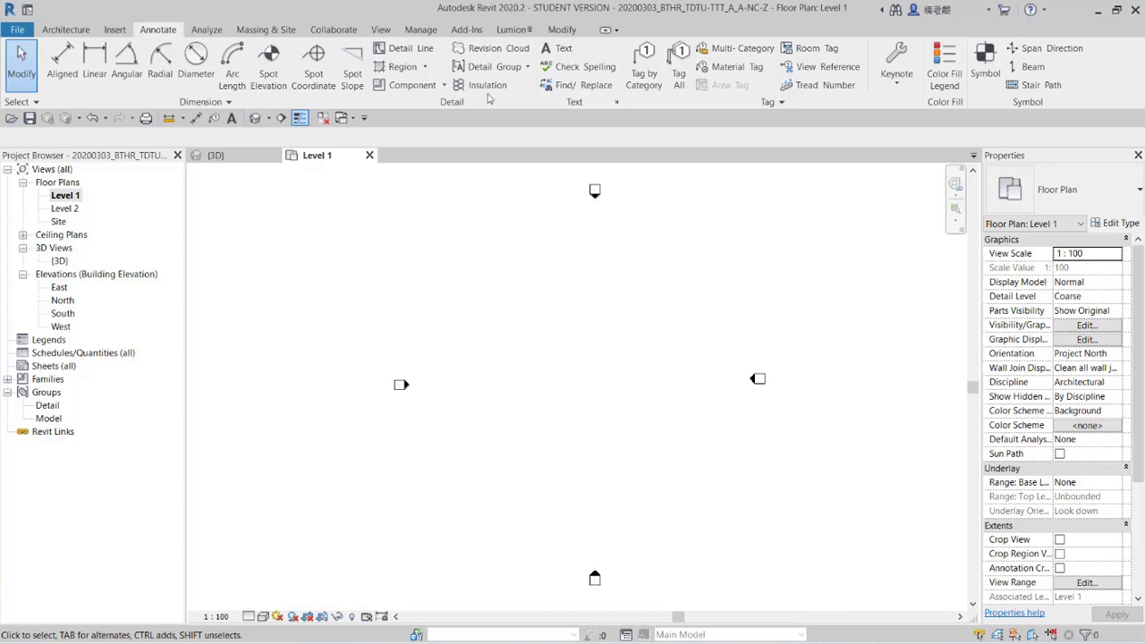
Step: Show the Manage tab's project settings tools above the empty Level 1 plan
{"action": "left_click", "coordinate": [428, 30]}
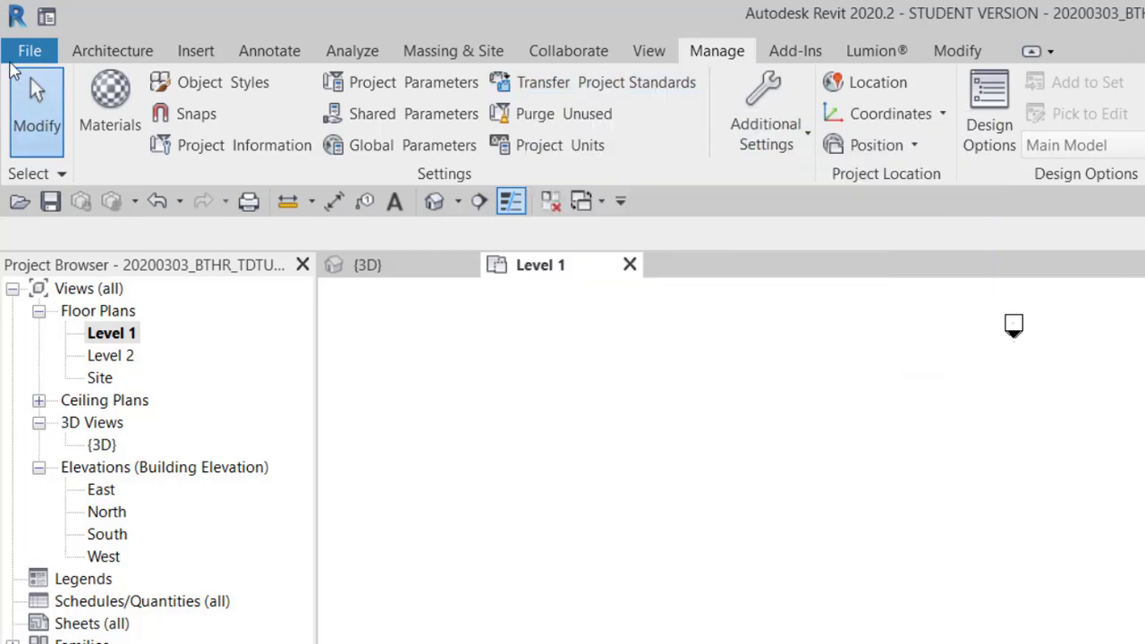
{"action": "left_click", "coordinate": [27, 52]}
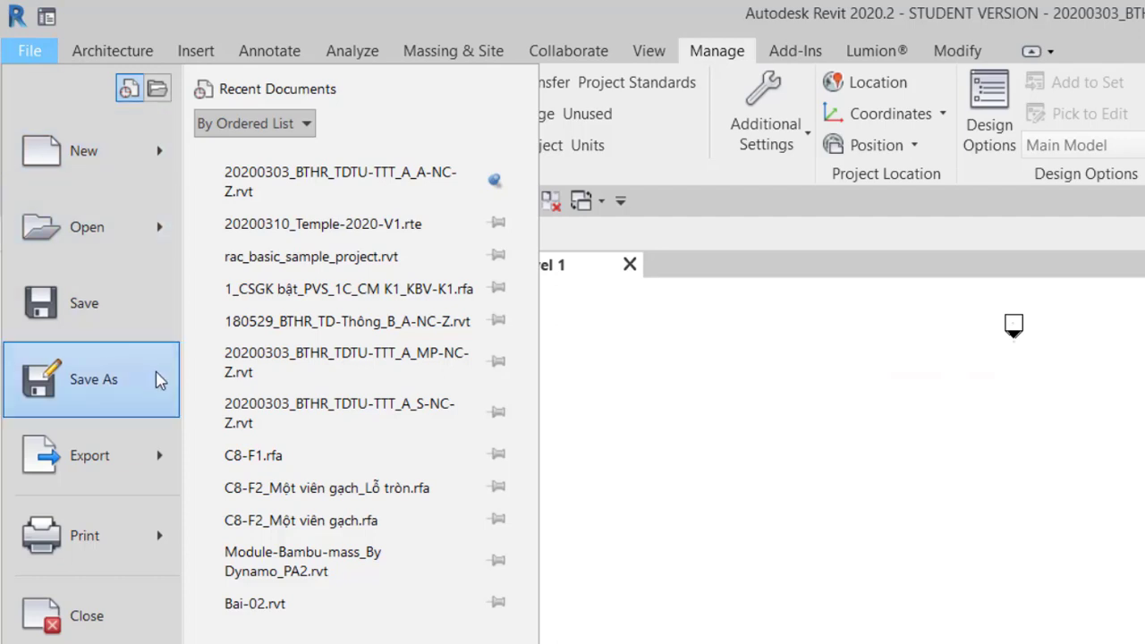
{"action": "mouse_move", "coordinate": [89, 379]}
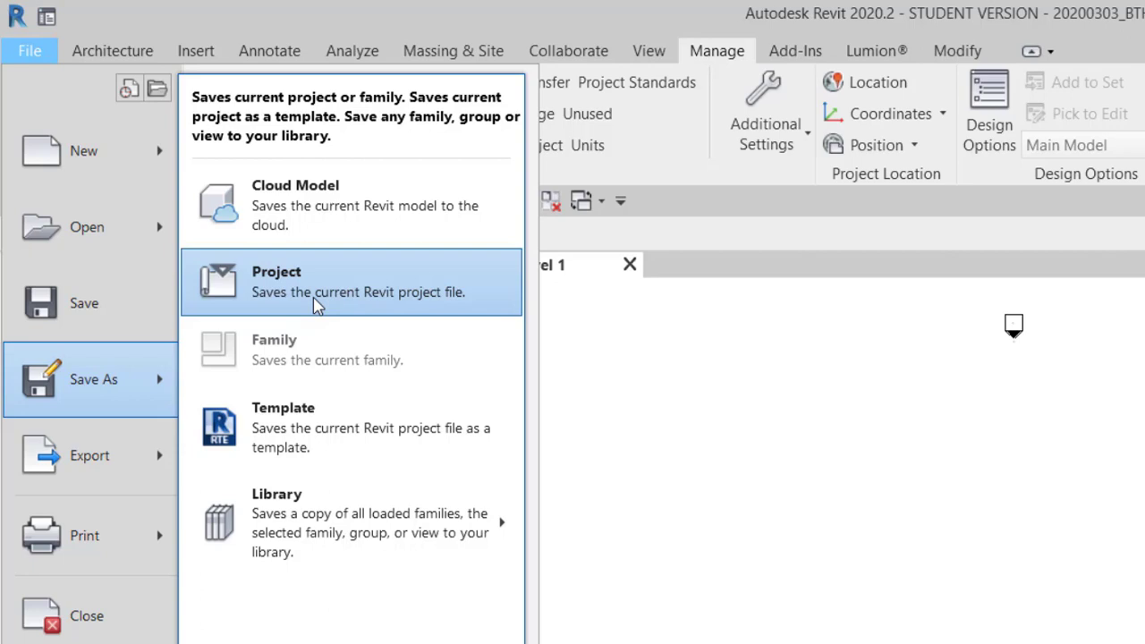
{"action": "left_click", "coordinate": [315, 305]}
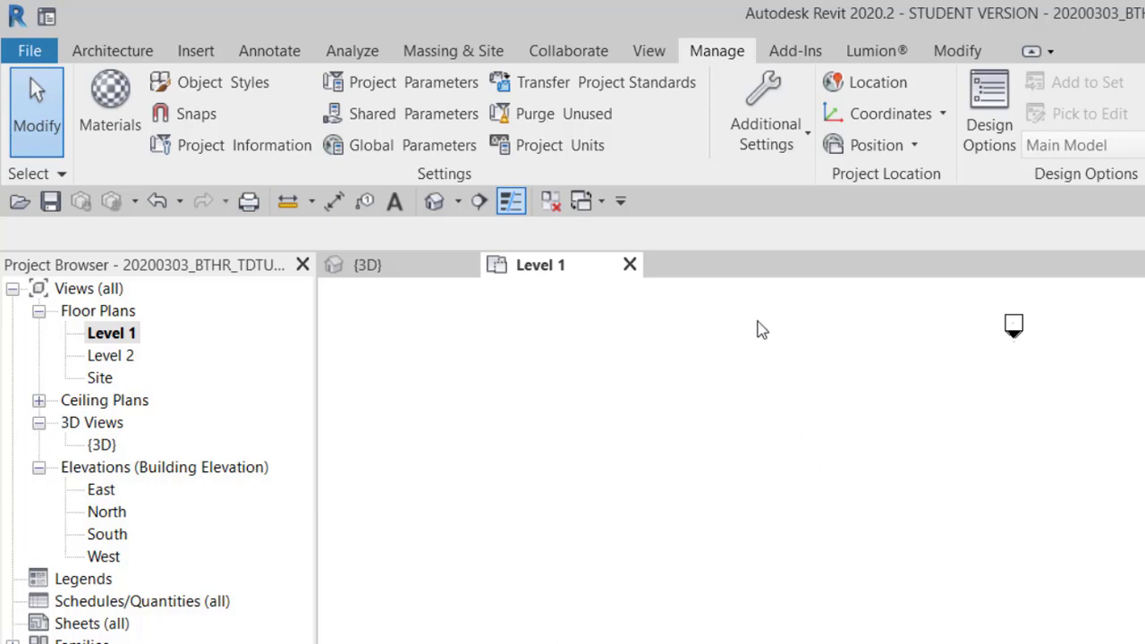
Step: Start the Detail Line tool from the Annotate tab, using the Thin Lines style on Level 1
{"action": "left_click", "coordinate": [287, 61]}
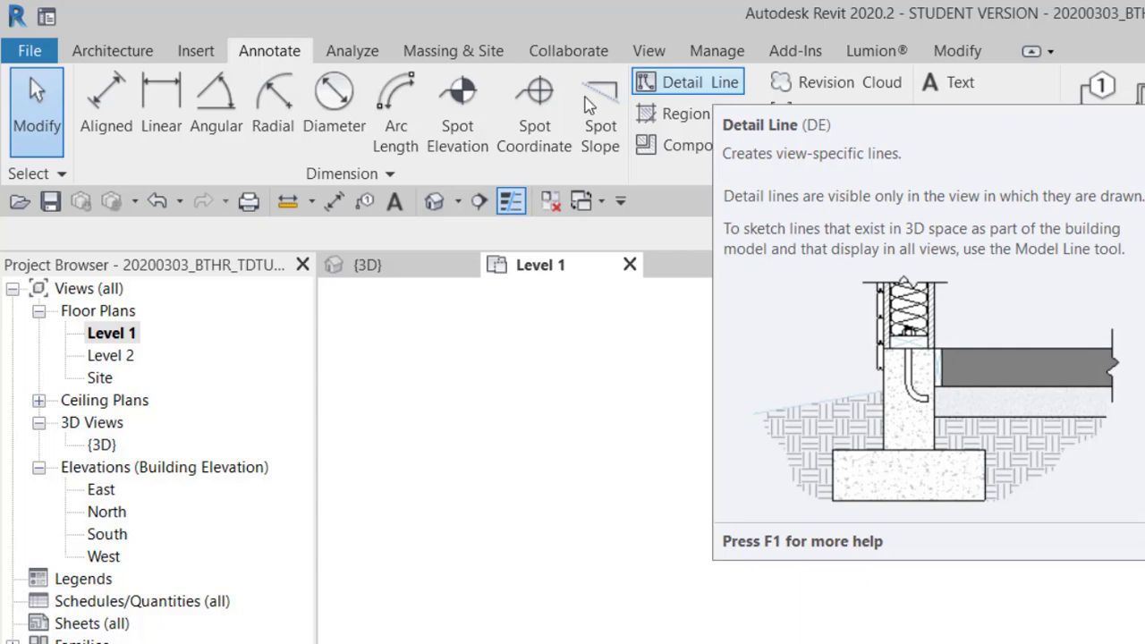
{"action": "left_click", "coordinate": [152, 55]}
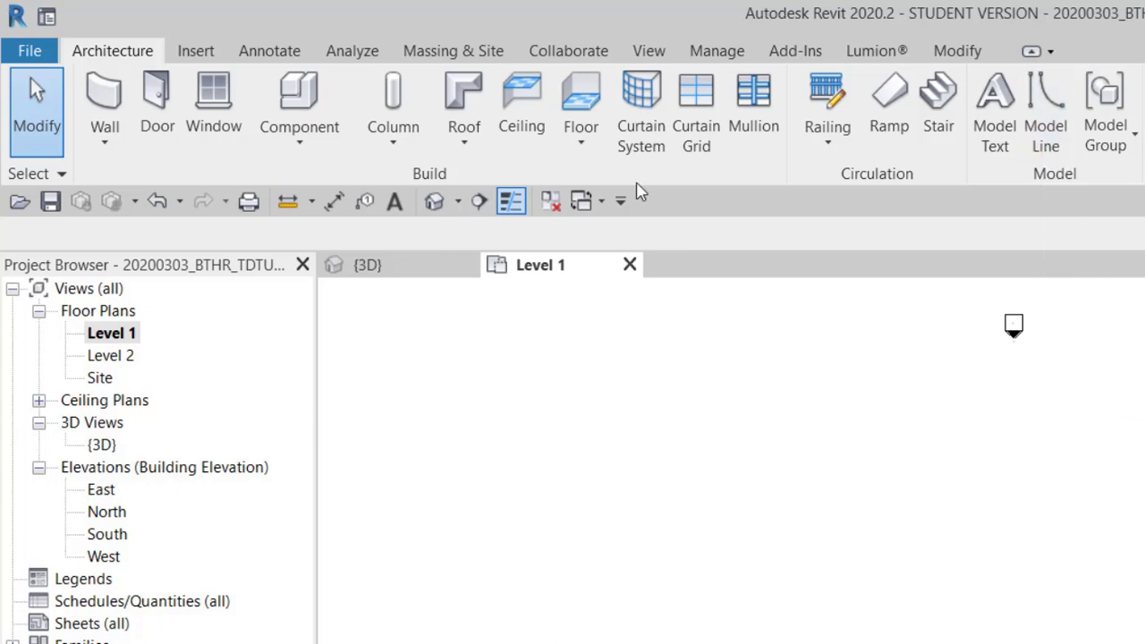
{"action": "left_click", "coordinate": [271, 51]}
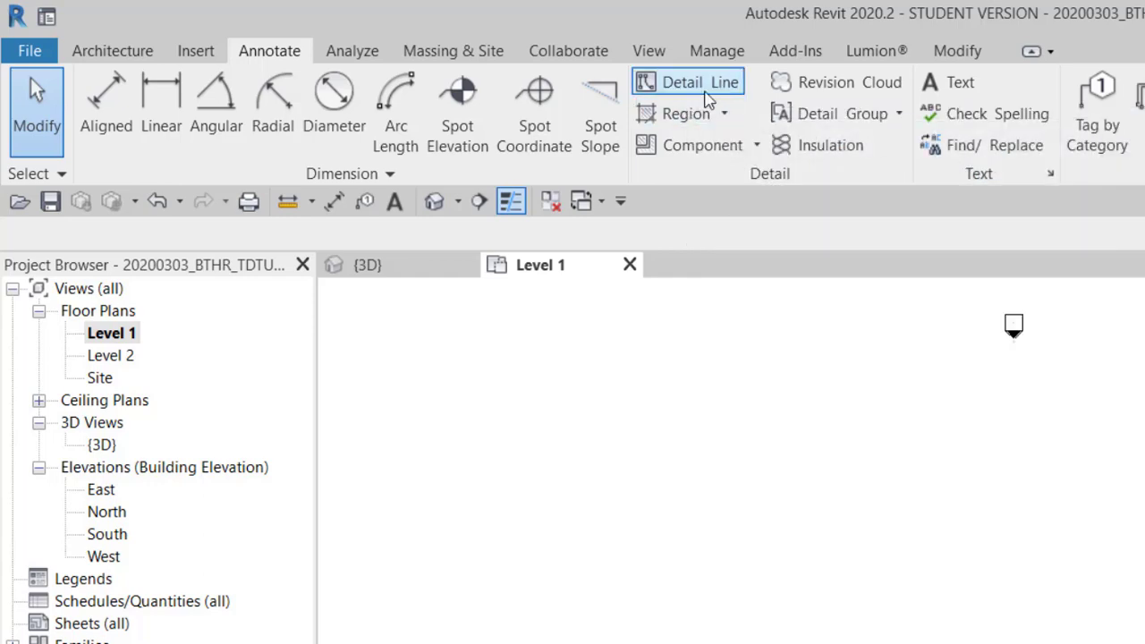
{"action": "left_click", "coordinate": [703, 85]}
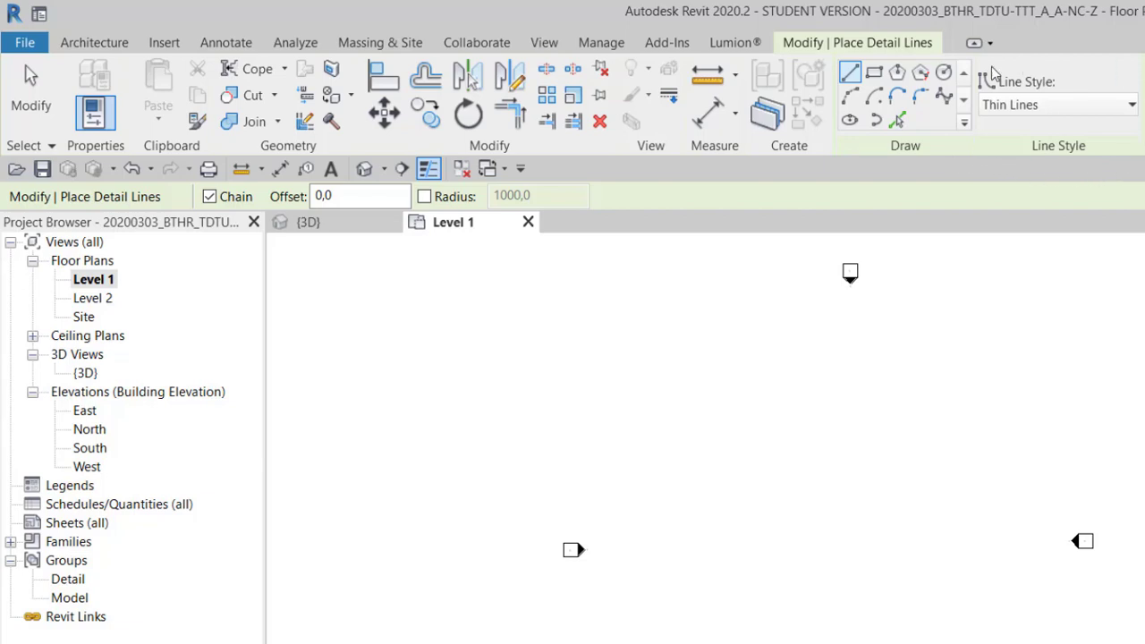
{"action": "left_click", "coordinate": [1130, 107]}
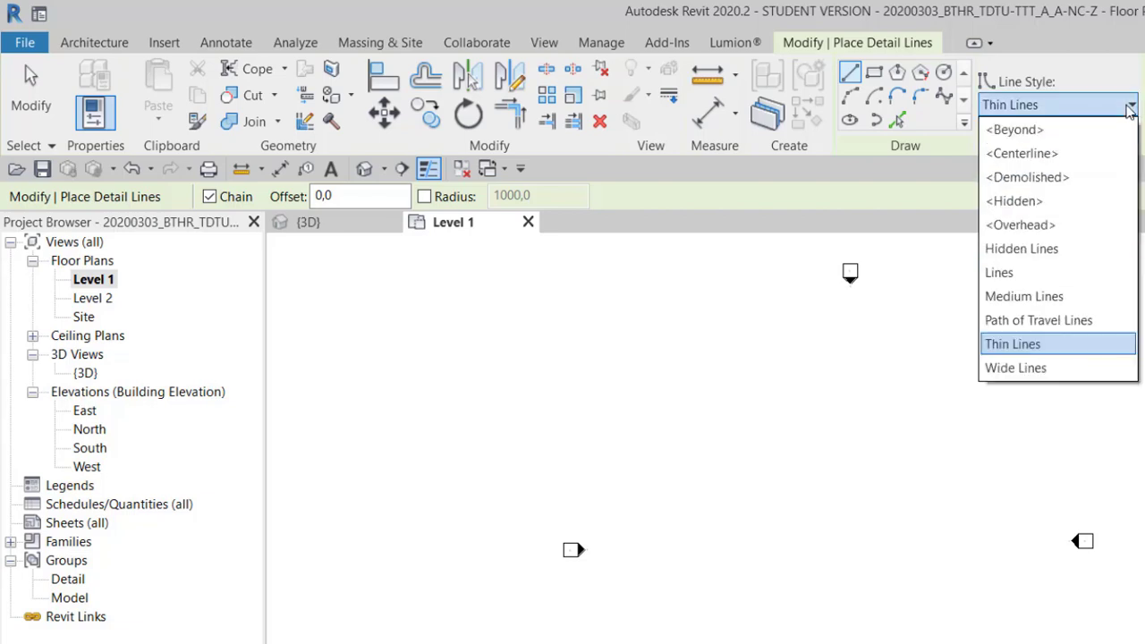
{"action": "left_click", "coordinate": [1123, 343]}
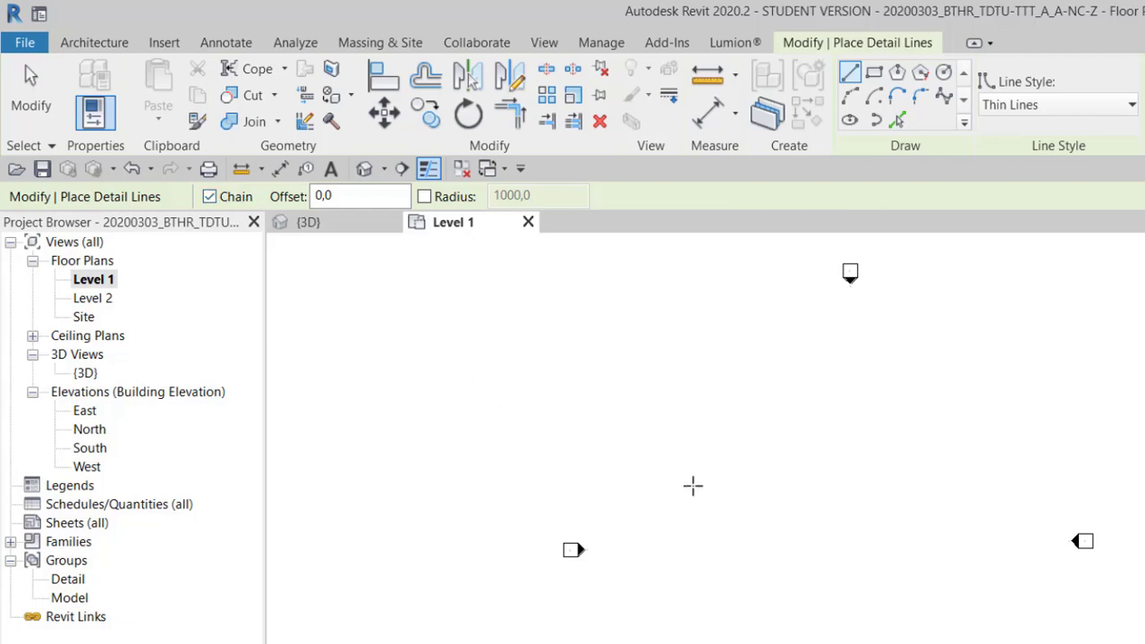
Step: Draw an 11000 horizontal detail line that bends up at 45° into an 11500 segment
{"action": "left_click", "coordinate": [686, 518]}
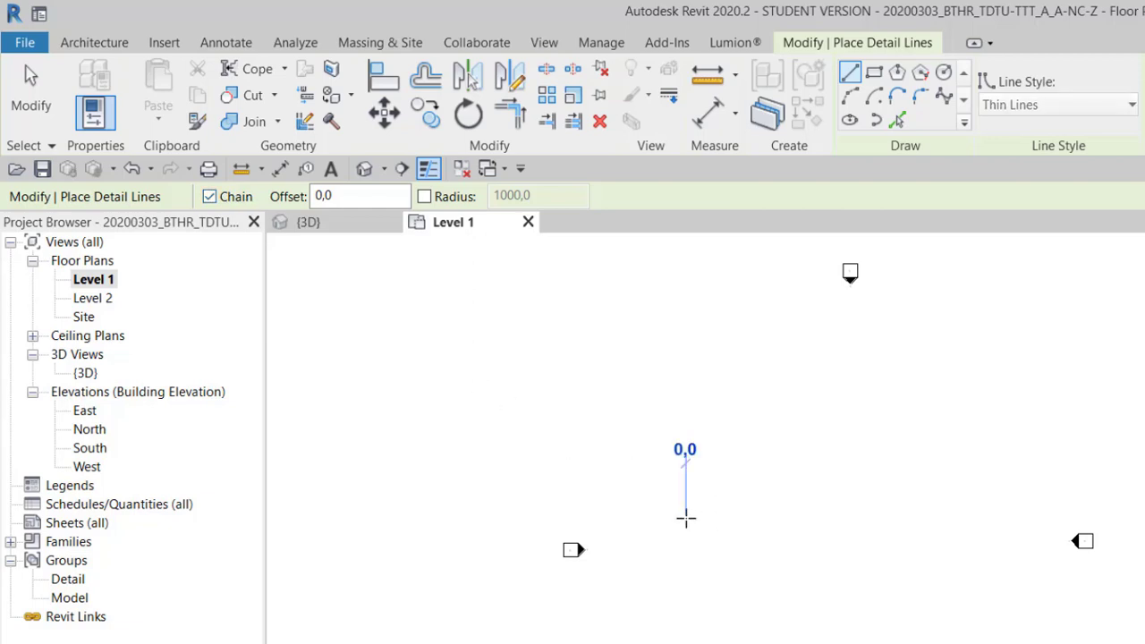
{"action": "left_click", "coordinate": [807, 518]}
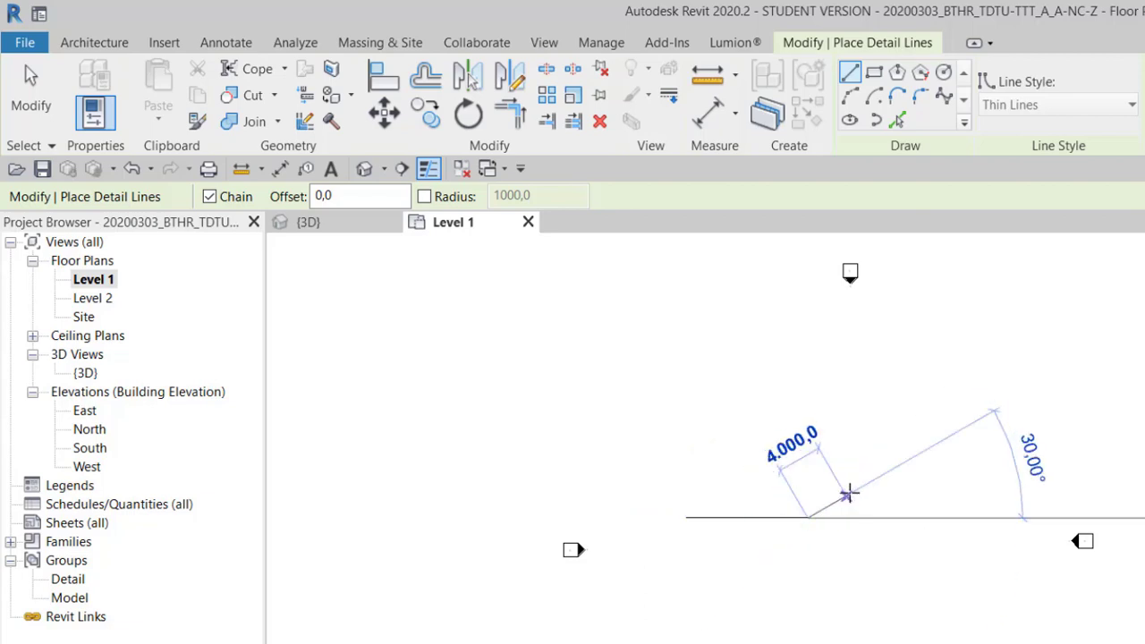
{"action": "scroll", "coordinate": [850, 487], "scroll_direction": "up", "scroll_amount": 1}
{"action": "scroll", "coordinate": [832, 528], "scroll_direction": "up", "scroll_amount": 1}
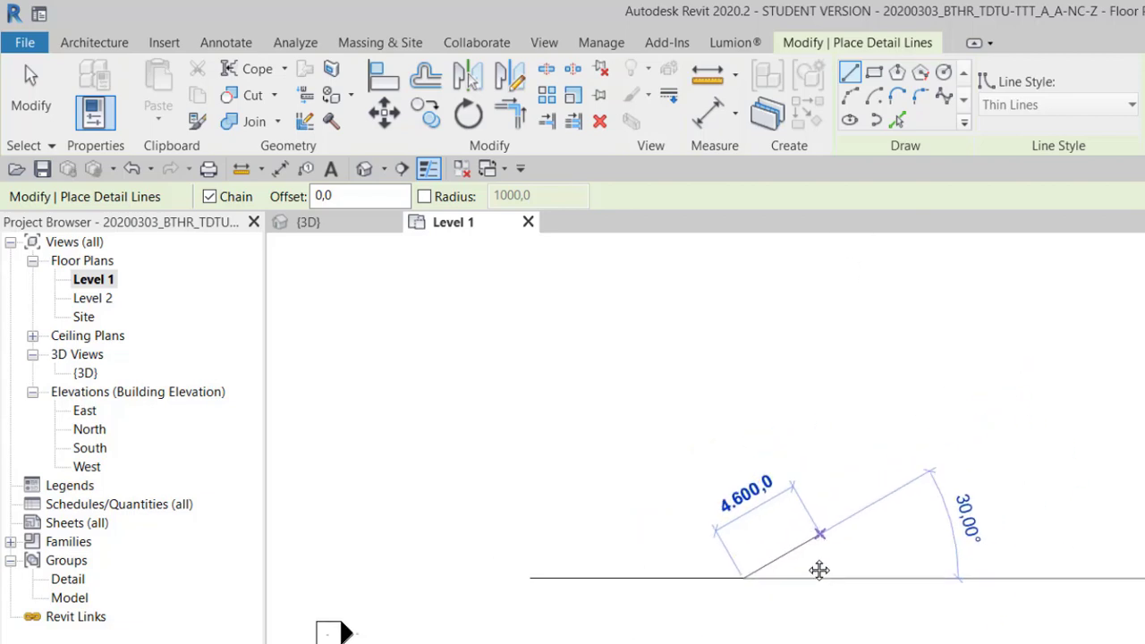
{"action": "scroll", "coordinate": [833, 555], "scroll_direction": "up", "scroll_amount": 1}
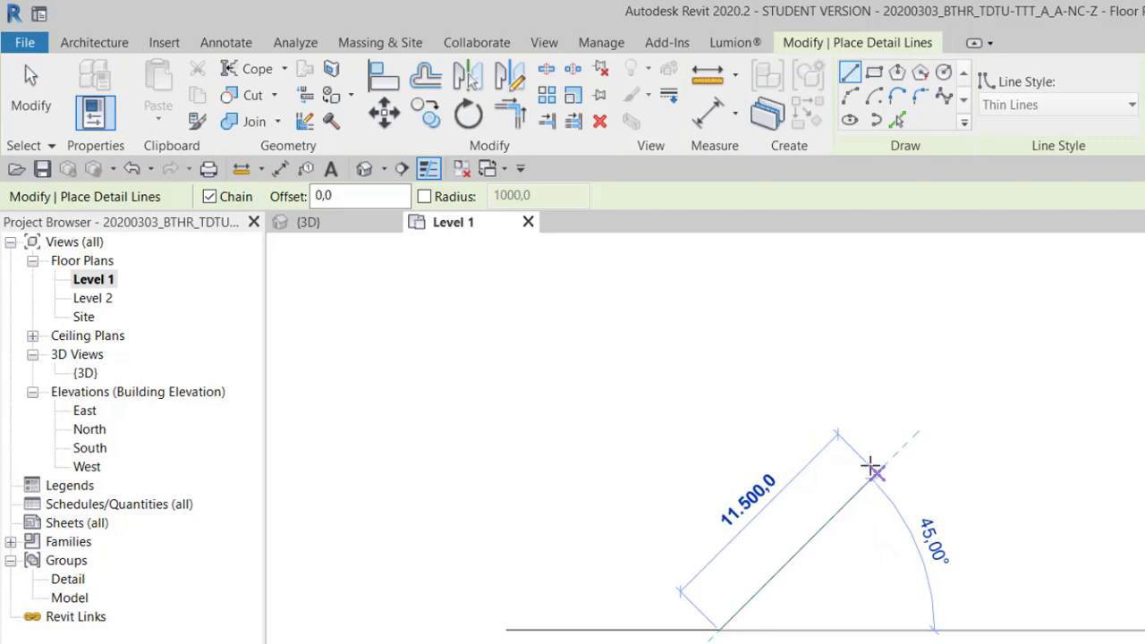
{"action": "left_click", "coordinate": [873, 468]}
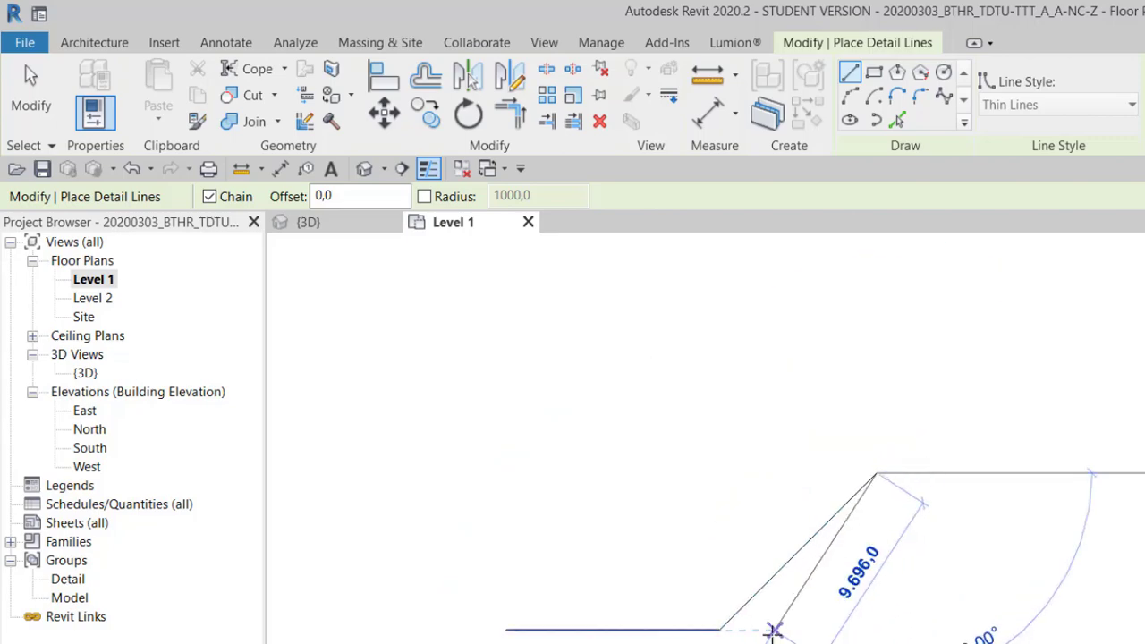
{"action": "key", "text": "Escape"}
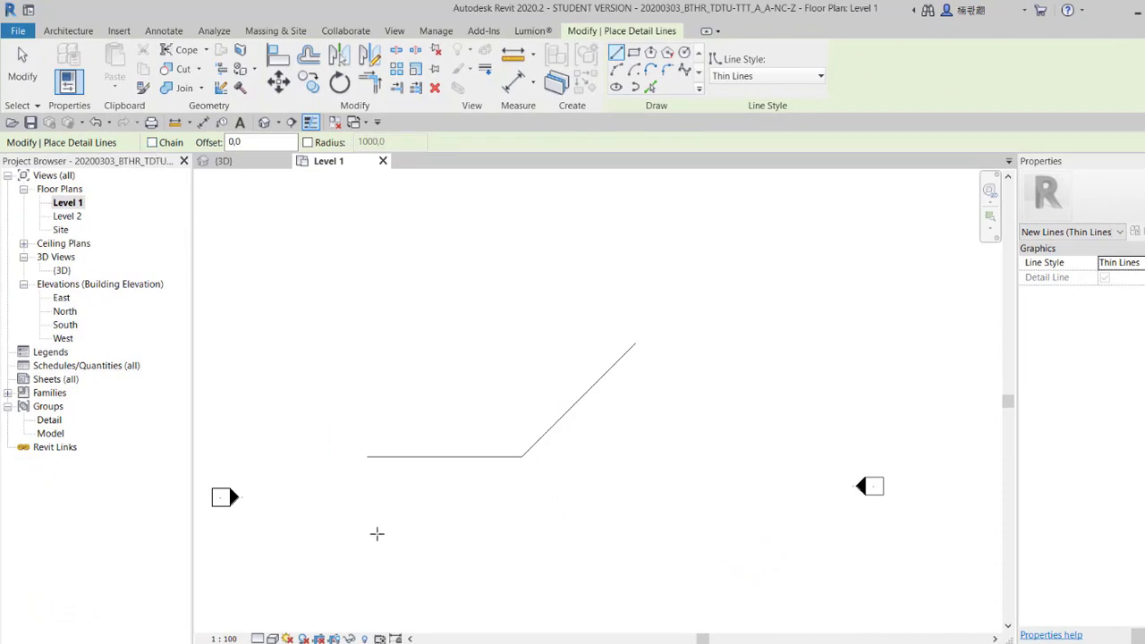
Step: Draw a parallel horizontal-and-45° detail line 5000 below the first
{"action": "left_click", "coordinate": [367, 526]}
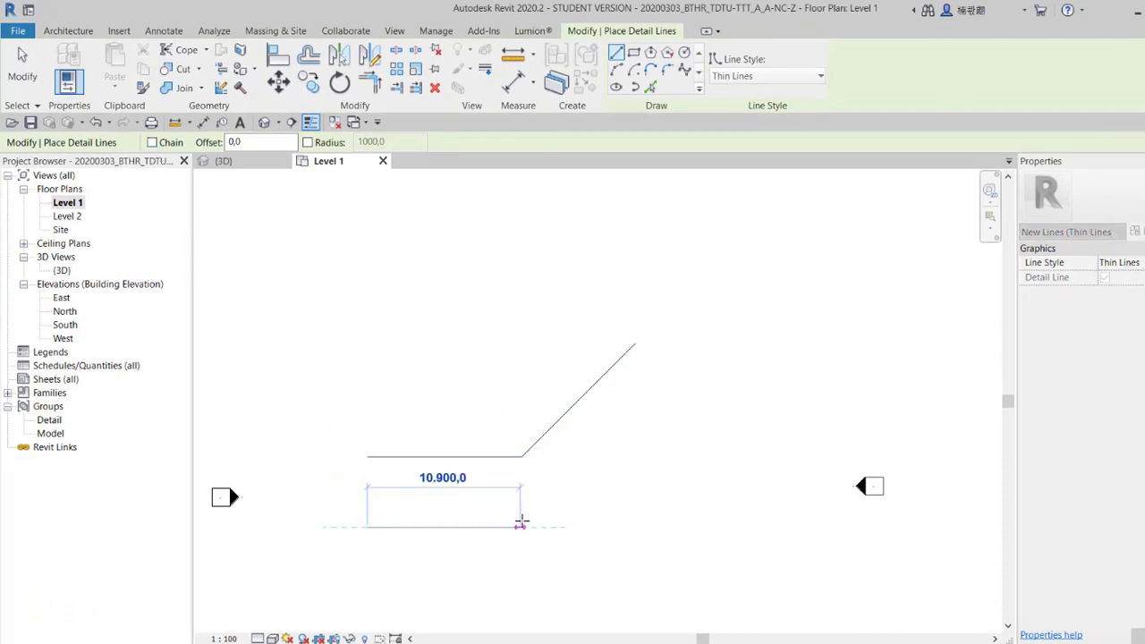
{"action": "left_click", "coordinate": [522, 527]}
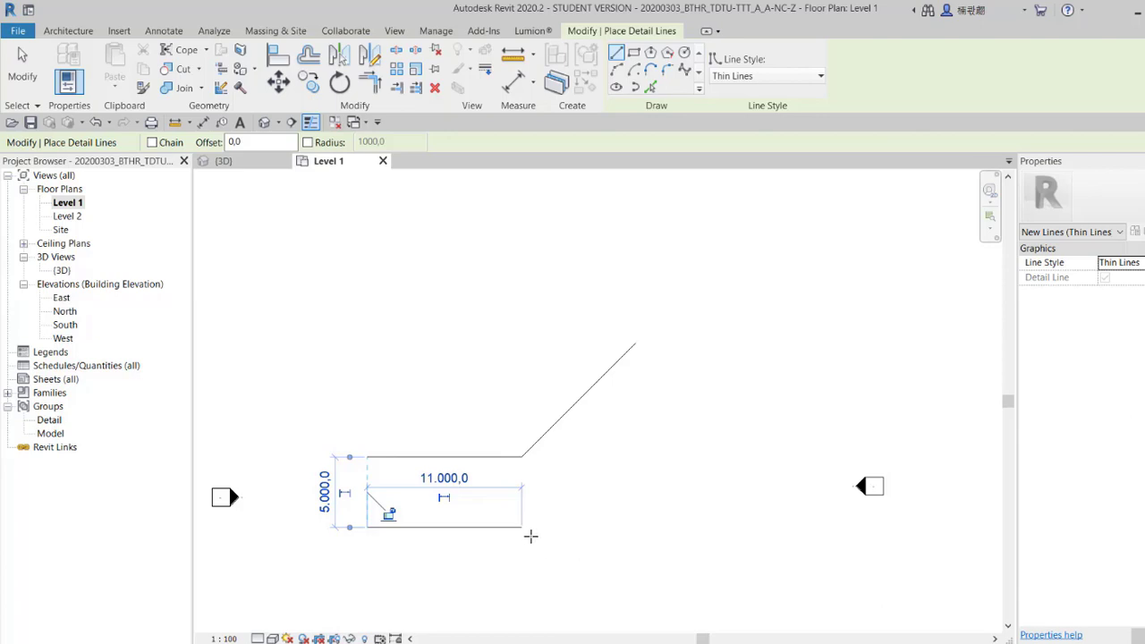
{"action": "left_click", "coordinate": [524, 527]}
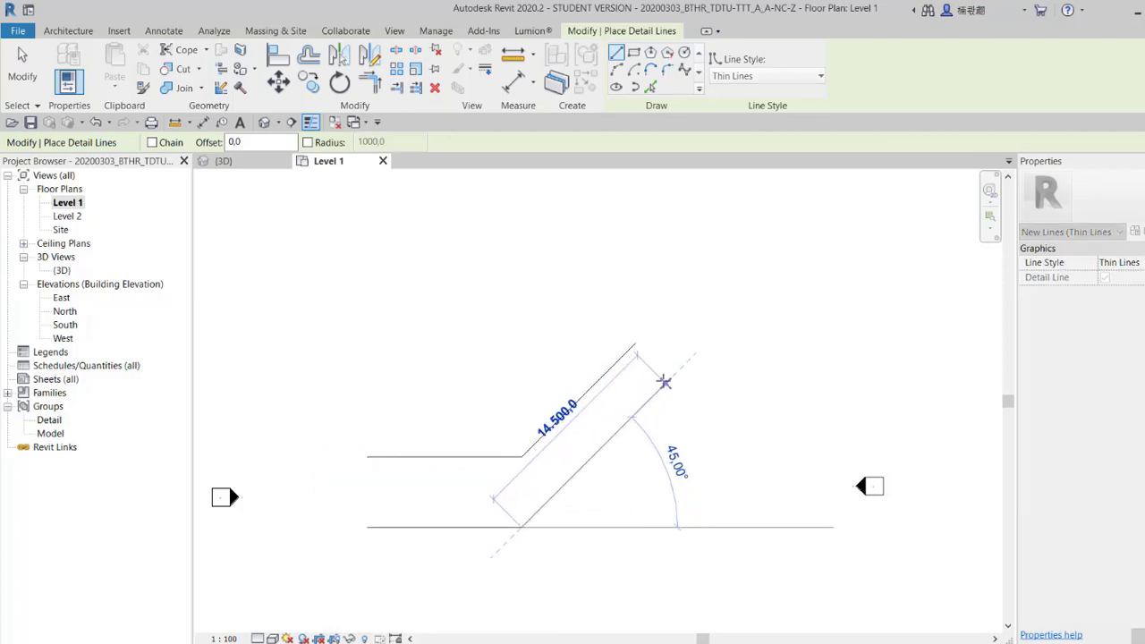
{"action": "left_click", "coordinate": [664, 382]}
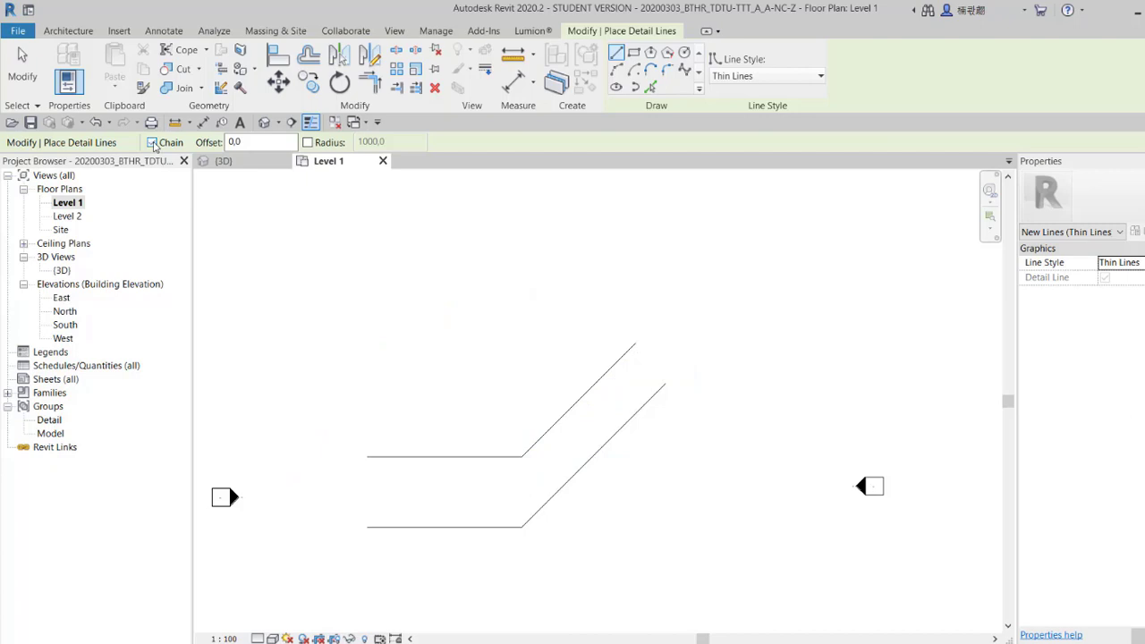
Step: Trace the upper horizontal-and-diagonal line chain with a detail line
{"action": "double_click", "coordinate": [253, 148]}
{"action": "left_click", "coordinate": [367, 457]}
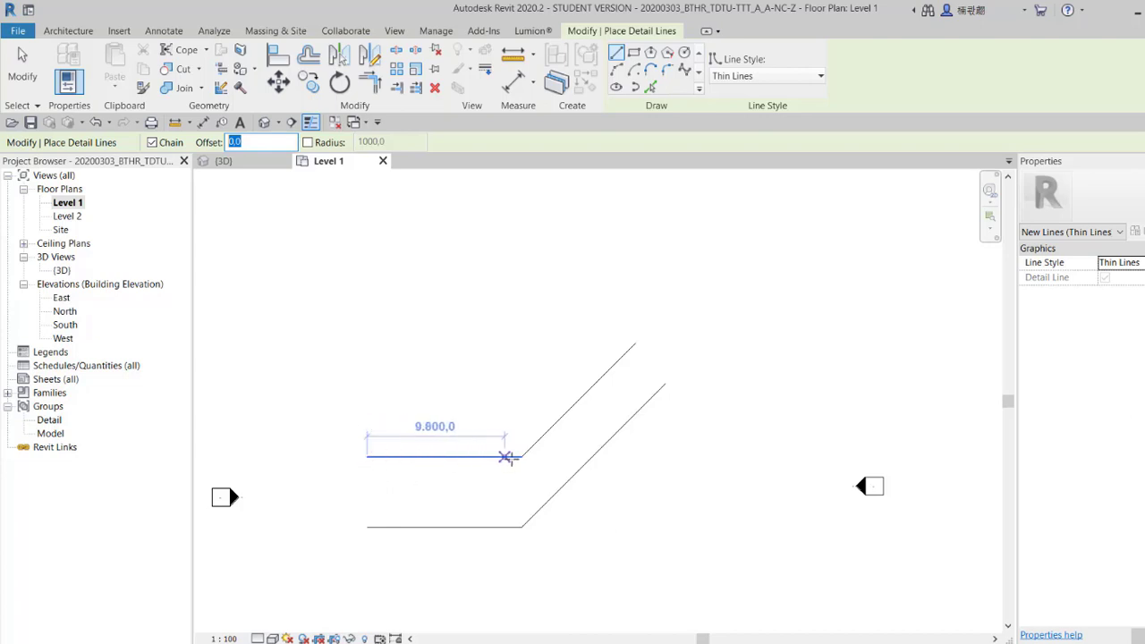
{"action": "left_click", "coordinate": [523, 456]}
{"action": "left_click", "coordinate": [634, 343]}
{"action": "key", "text": "Escape"}
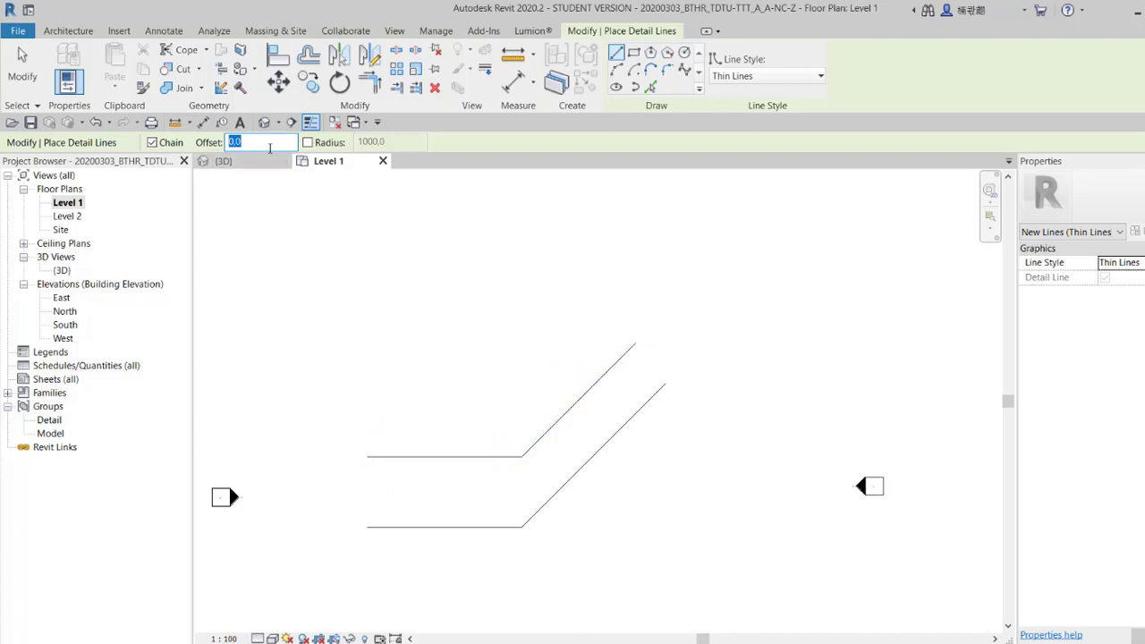
Step: Set the offset to 1000 and the line style to Lines
{"action": "type", "text": "1000"}
{"action": "key", "text": "Return"}
{"action": "left_click", "coordinate": [820, 86]}
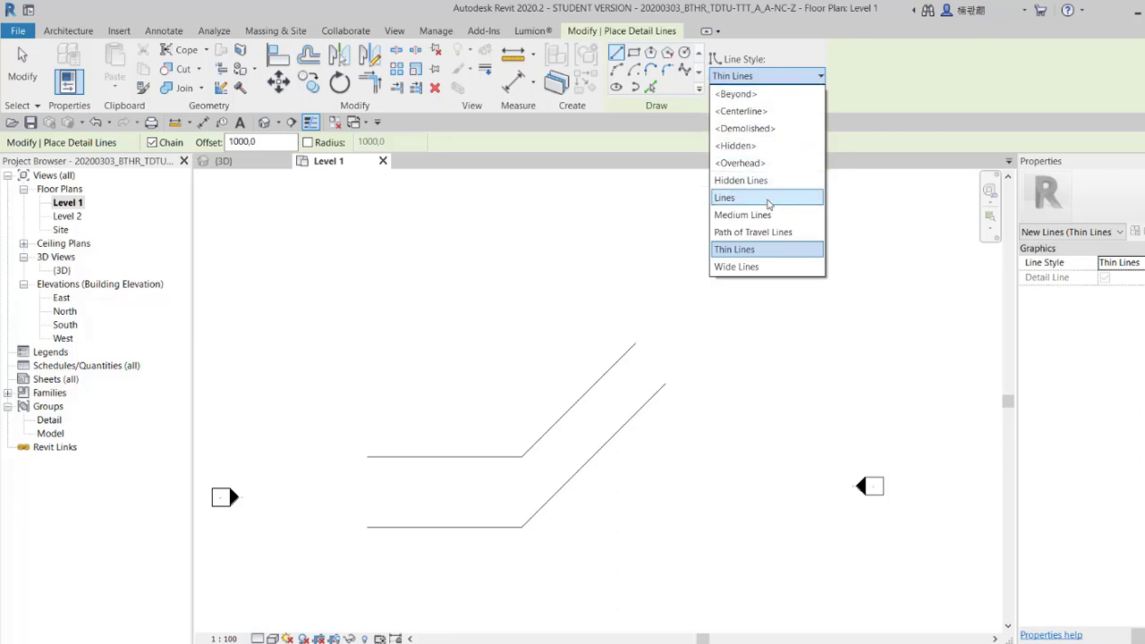
{"action": "left_click", "coordinate": [768, 198]}
Step: Draw offset chains 1000 away on both sides of the upper horizontal-and-diagonal path
{"action": "scroll", "coordinate": [398, 427], "scroll_direction": "up", "scroll_amount": 1}
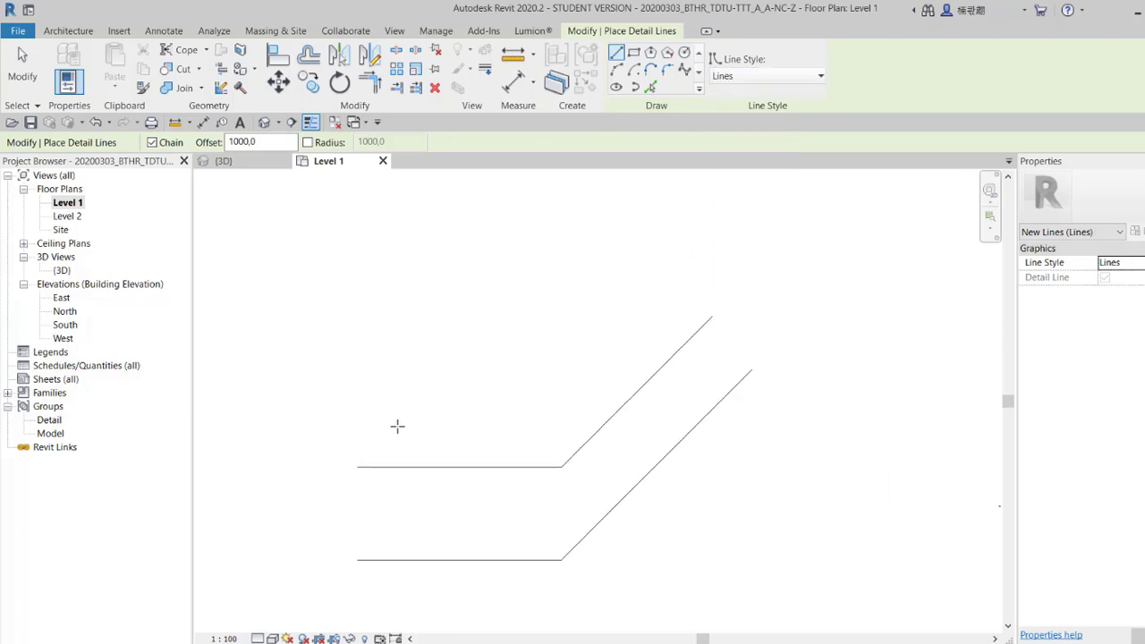
{"action": "scroll", "coordinate": [418, 421], "scroll_direction": "up", "scroll_amount": 1}
{"action": "middle_click_drag", "start_coordinate": [419, 420], "coordinate": [377, 442]}
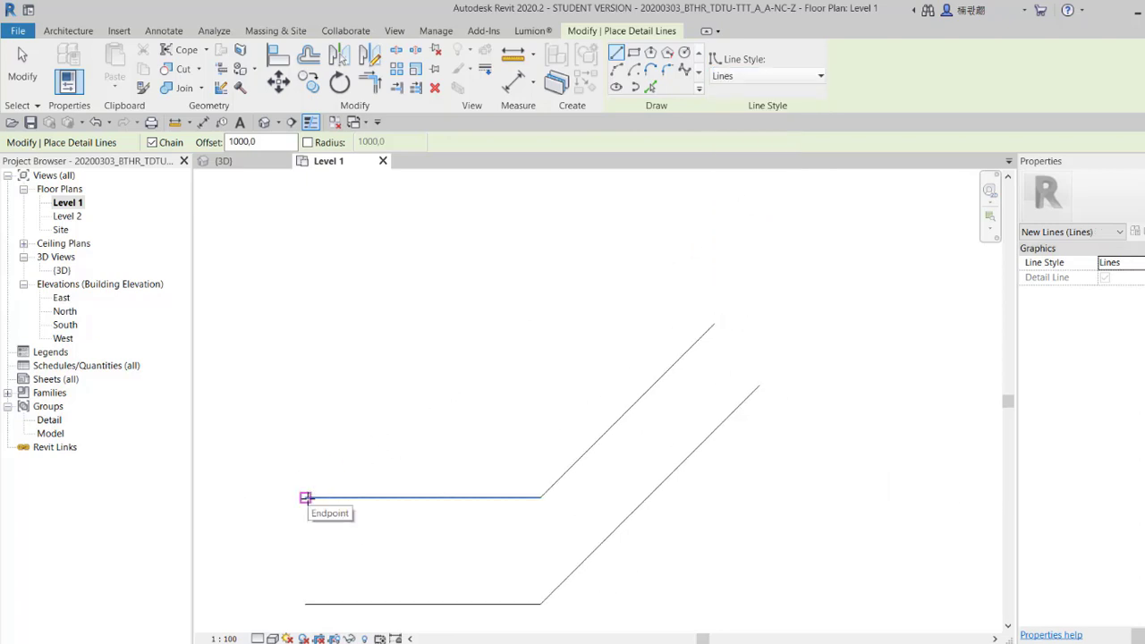
{"action": "left_click", "coordinate": [306, 498]}
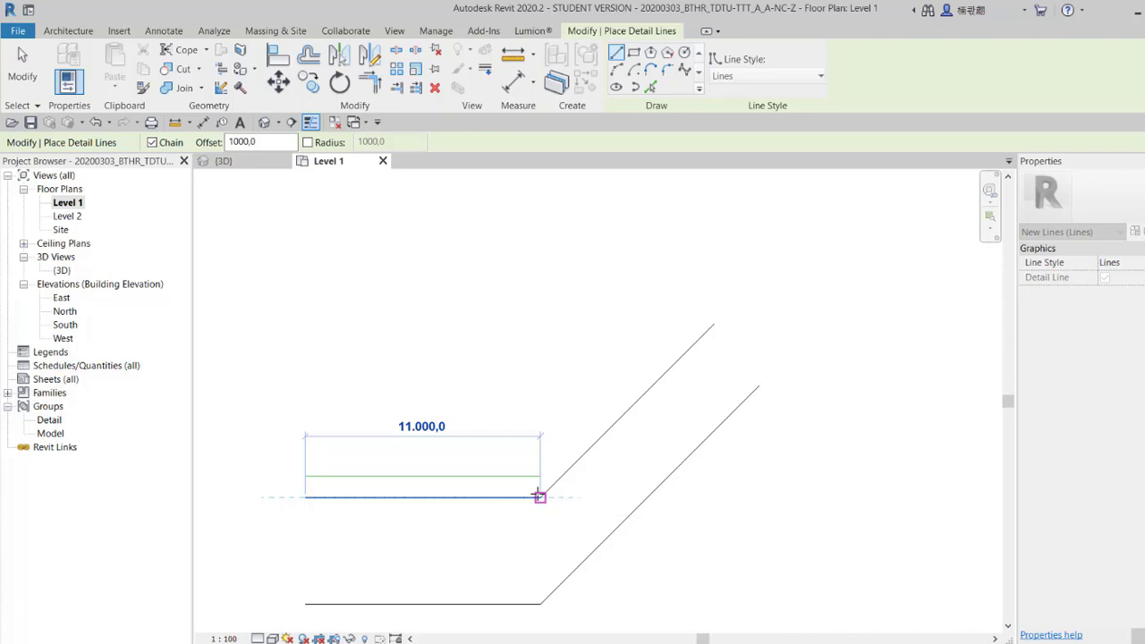
{"action": "left_click", "coordinate": [539, 498]}
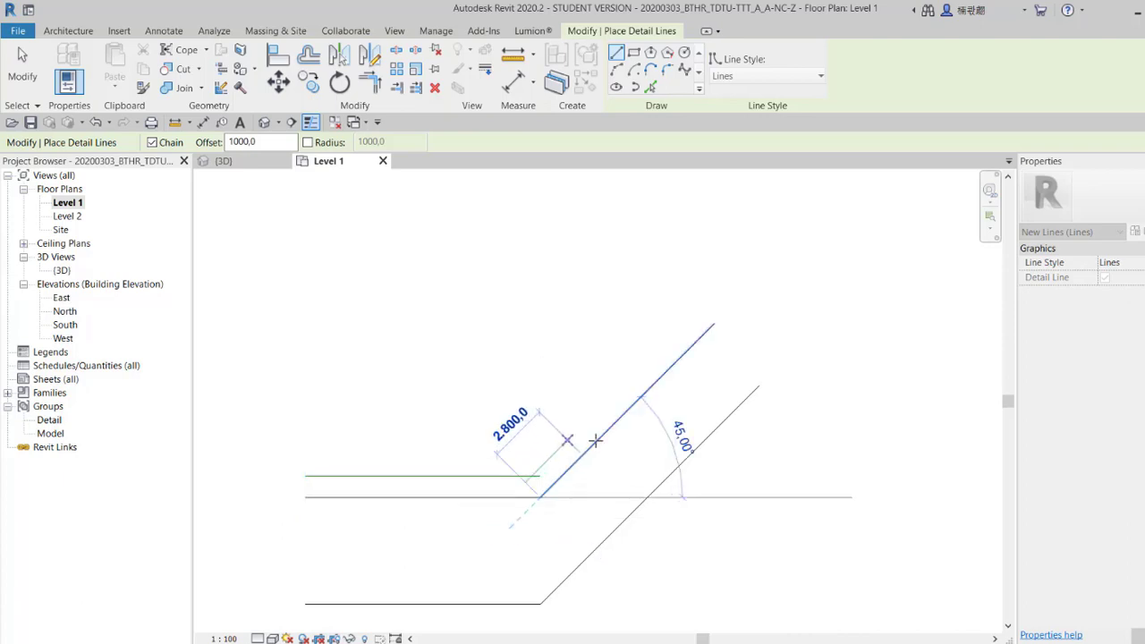
{"action": "left_click", "coordinate": [713, 324]}
{"action": "key", "text": "Escape"}
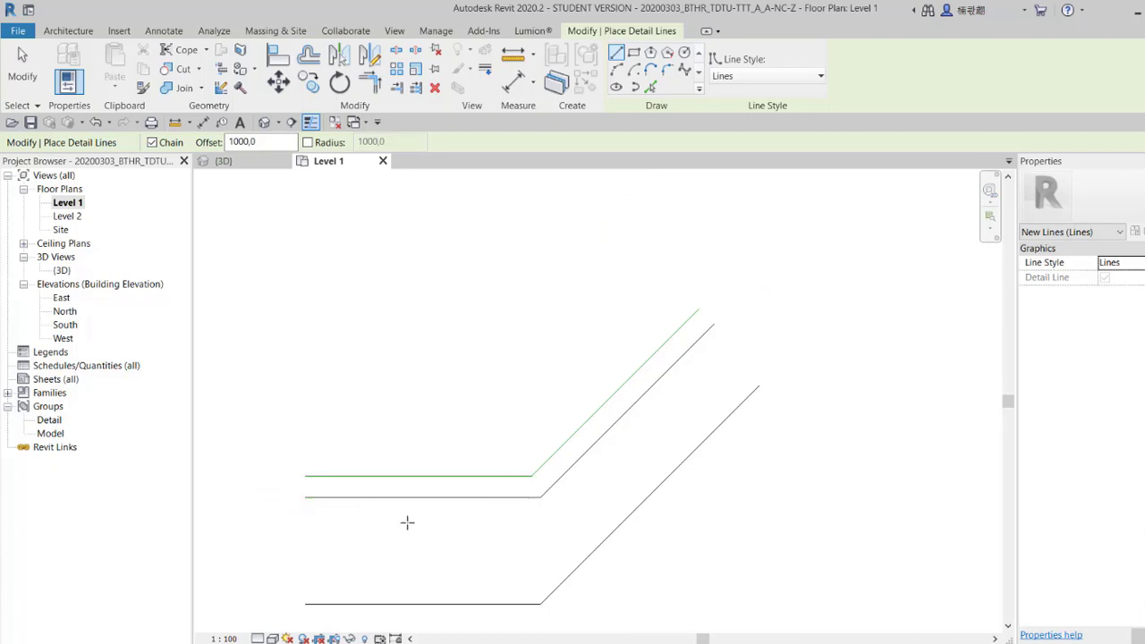
{"action": "left_click", "coordinate": [714, 324]}
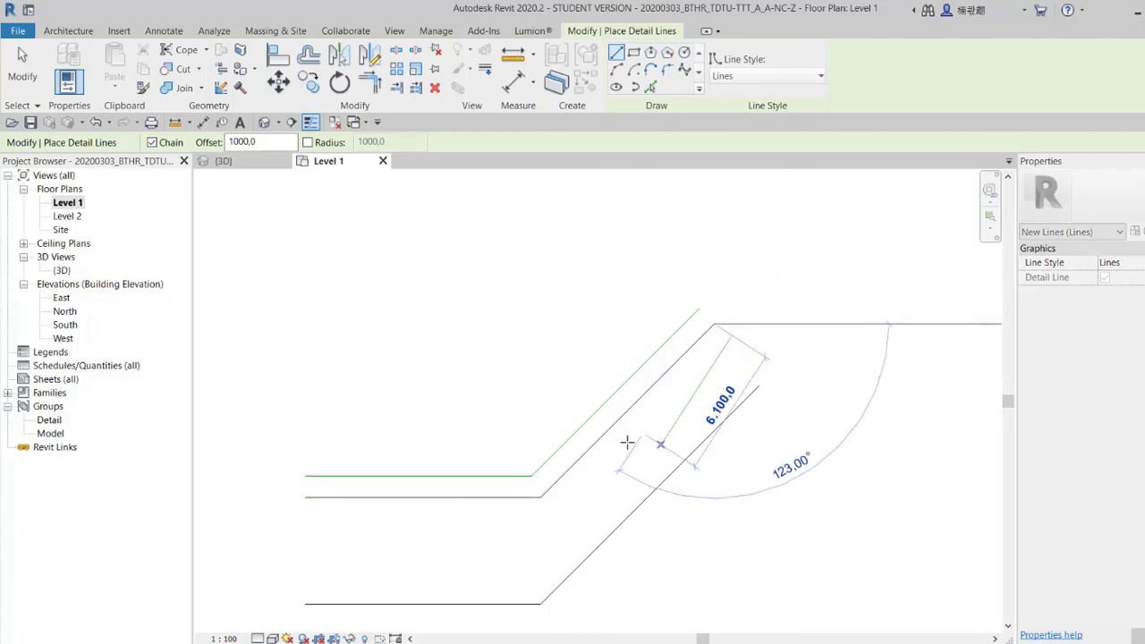
{"action": "left_click", "coordinate": [541, 497]}
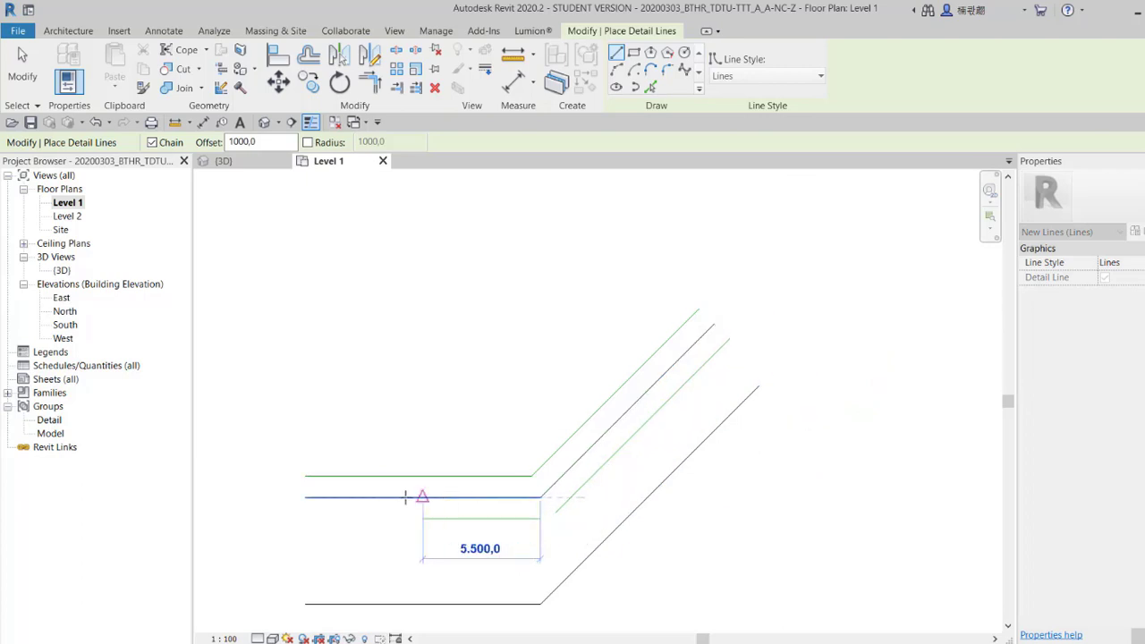
{"action": "left_click", "coordinate": [305, 497]}
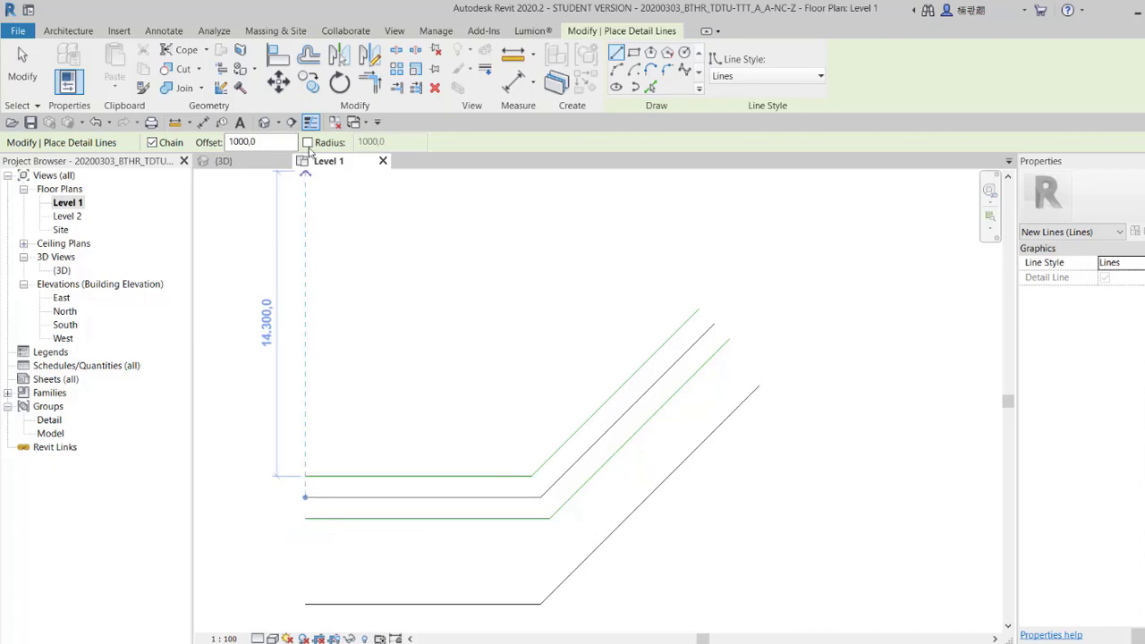
Step: Reset offset to 0, enable 1000 radius, and draw a horizontal-then-vertical rounded line
{"action": "type", "text": "0"}
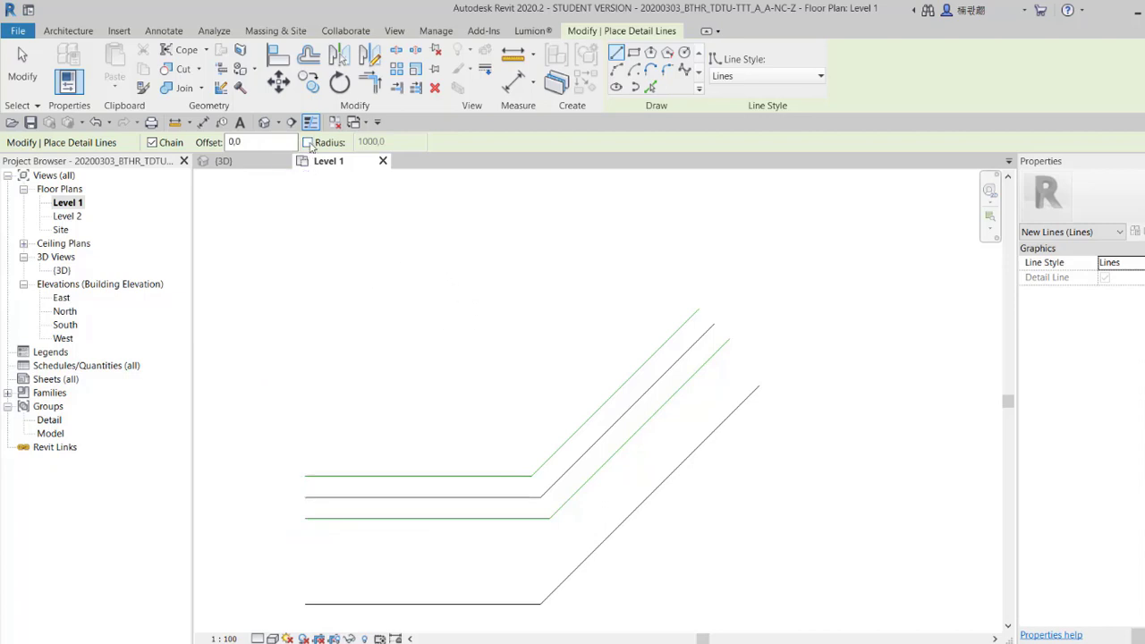
{"action": "left_click", "coordinate": [309, 143]}
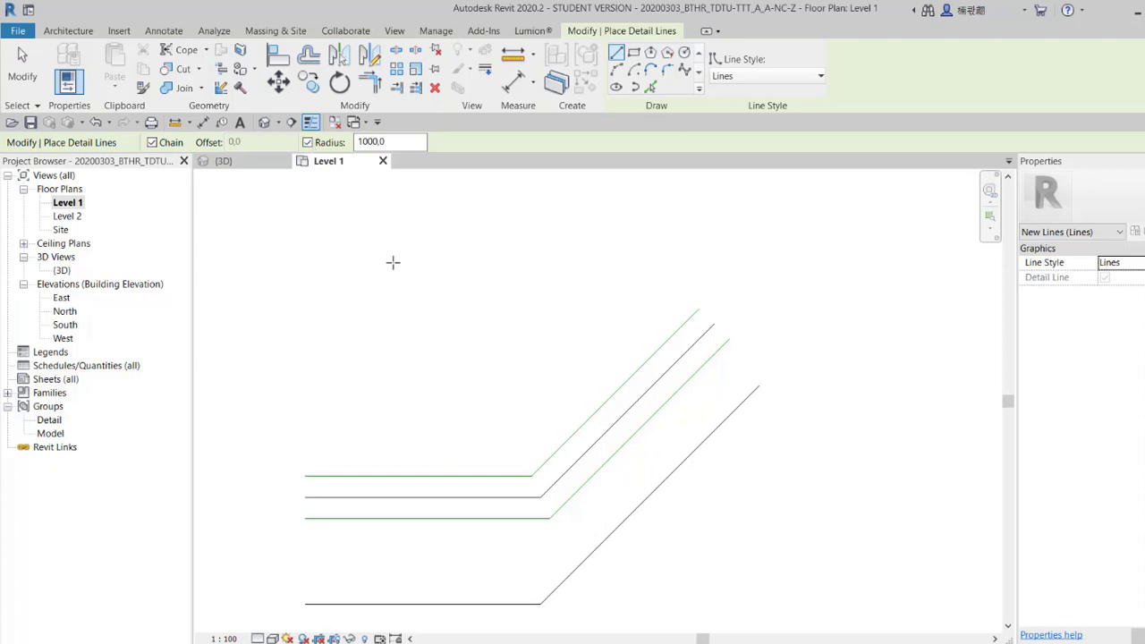
{"action": "scroll", "coordinate": [402, 328], "scroll_direction": "down", "scroll_amount": 2}
{"action": "left_click", "coordinate": [289, 384]}
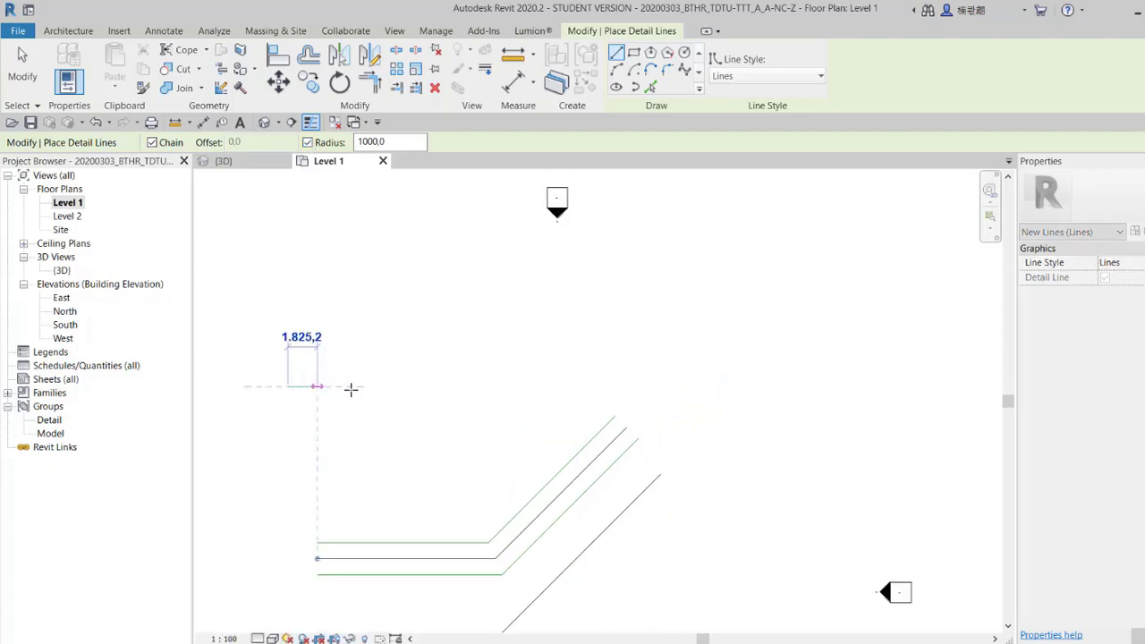
{"action": "left_click", "coordinate": [492, 387]}
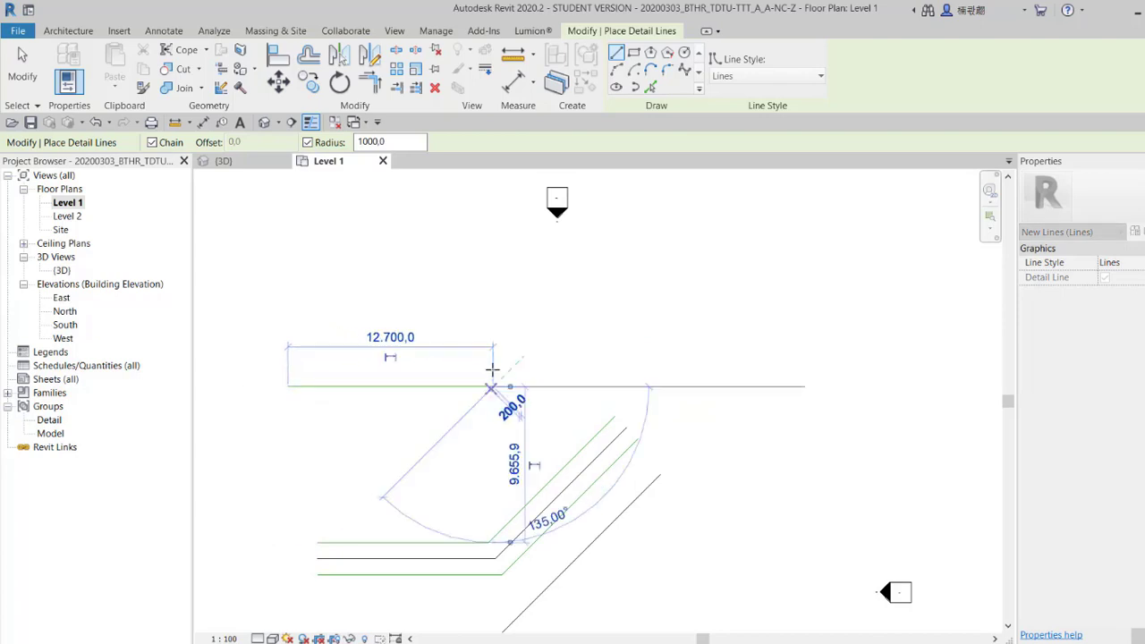
{"action": "left_click", "coordinate": [494, 304]}
{"action": "key", "text": "Escape"}
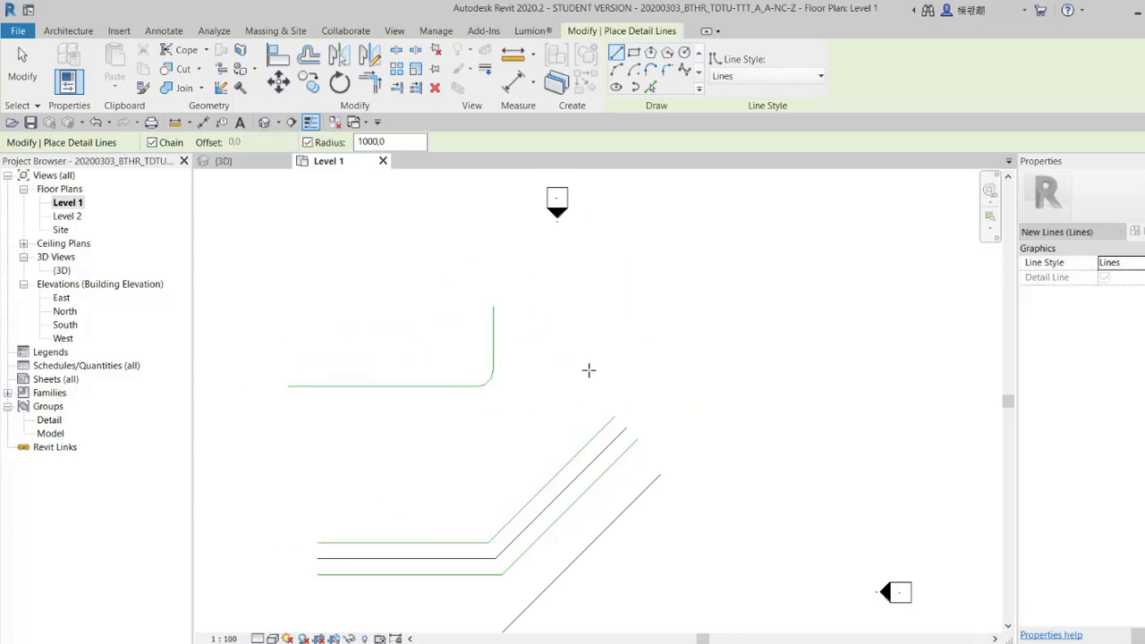
Step: Extend the stepped line from the vertical's top with a horizontal segment to the right
{"action": "scroll", "coordinate": [519, 393], "scroll_direction": "up", "scroll_amount": 1}
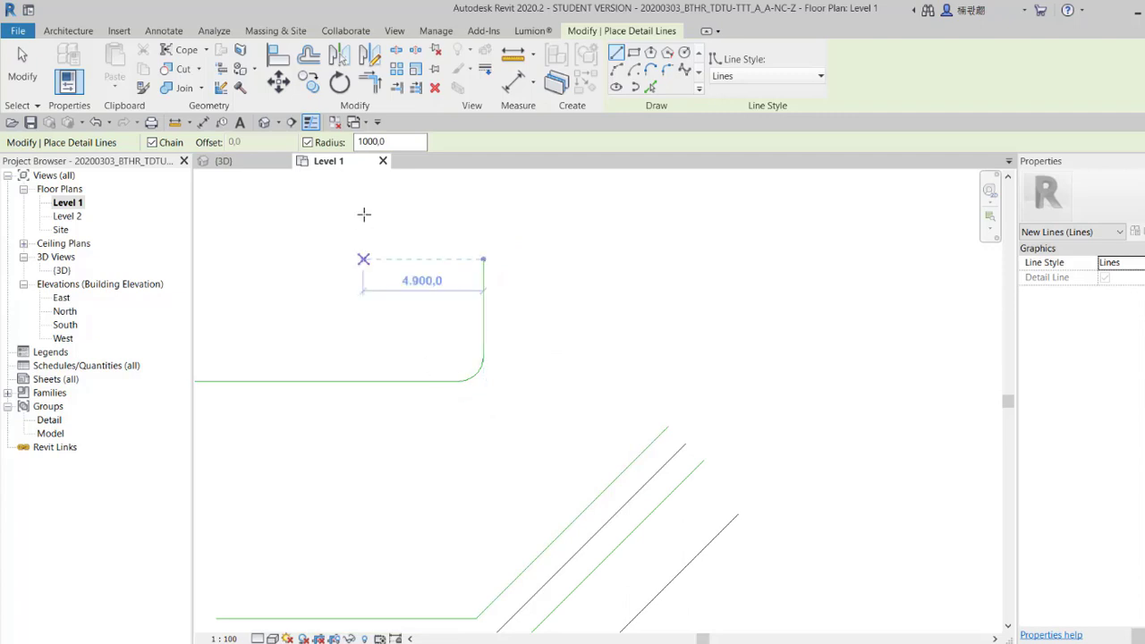
{"action": "left_click_drag", "start_coordinate": [389, 141], "coordinate": [357, 142]}
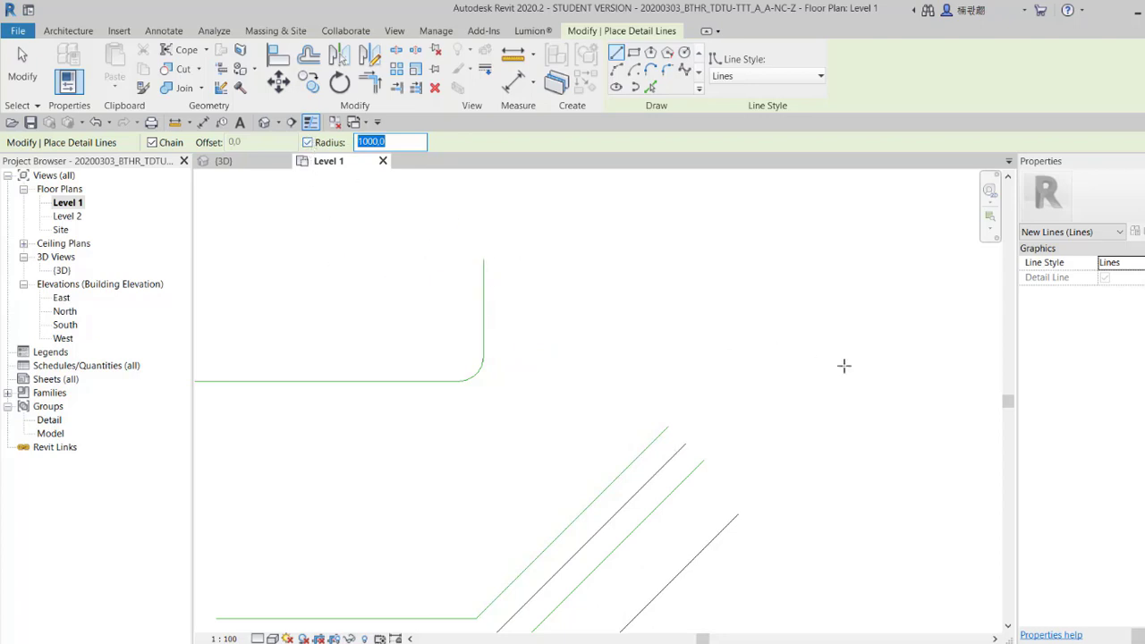
{"action": "middle_click_drag", "start_coordinate": [846, 364], "coordinate": [788, 361]}
{"action": "scroll", "coordinate": [704, 364], "scroll_direction": "up", "scroll_amount": 2}
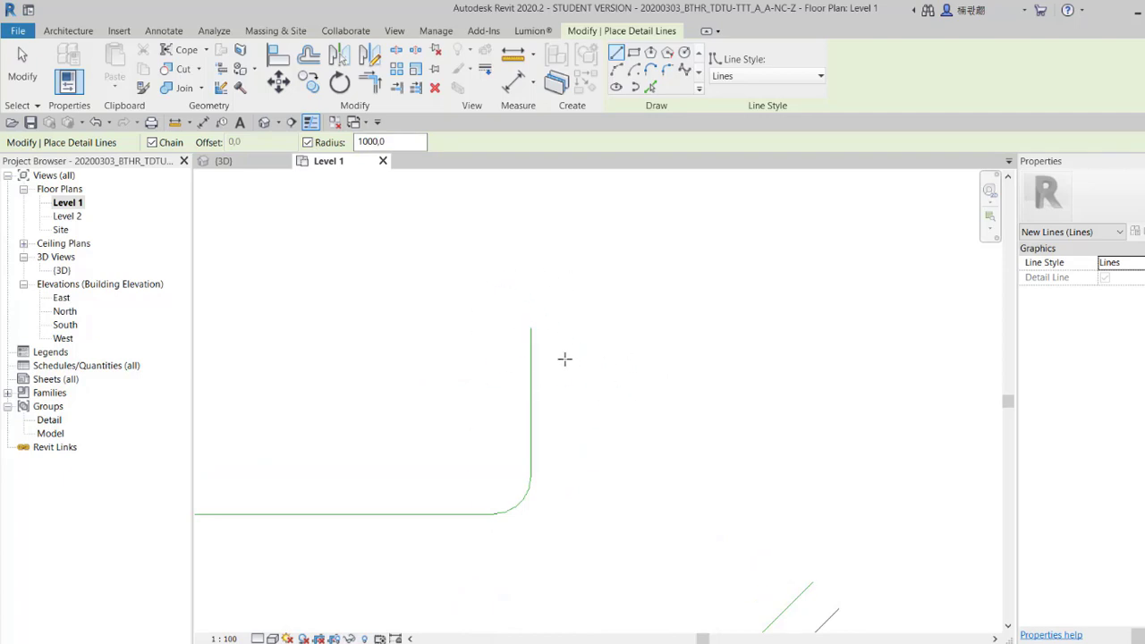
{"action": "left_click", "coordinate": [534, 328]}
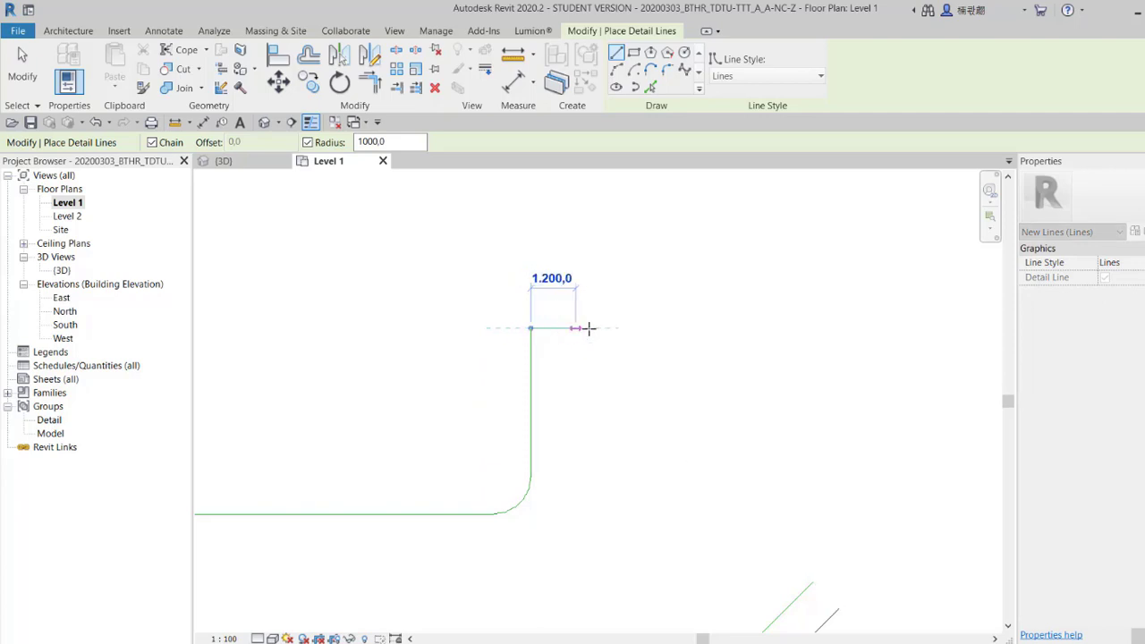
{"action": "left_click", "coordinate": [721, 328]}
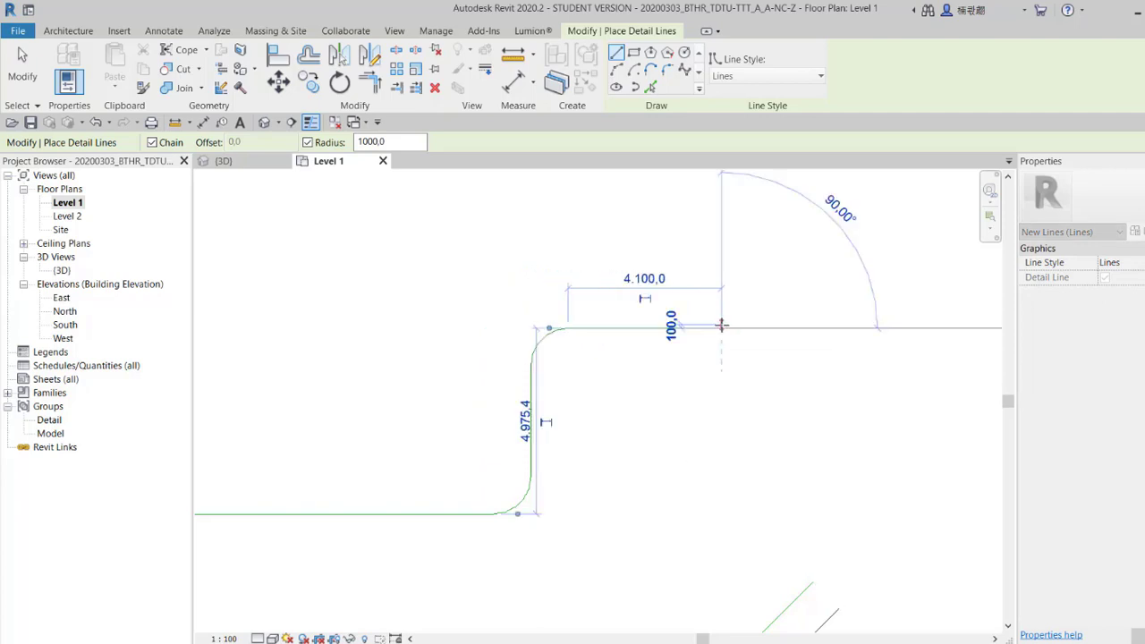
{"action": "key", "text": "Escape"}
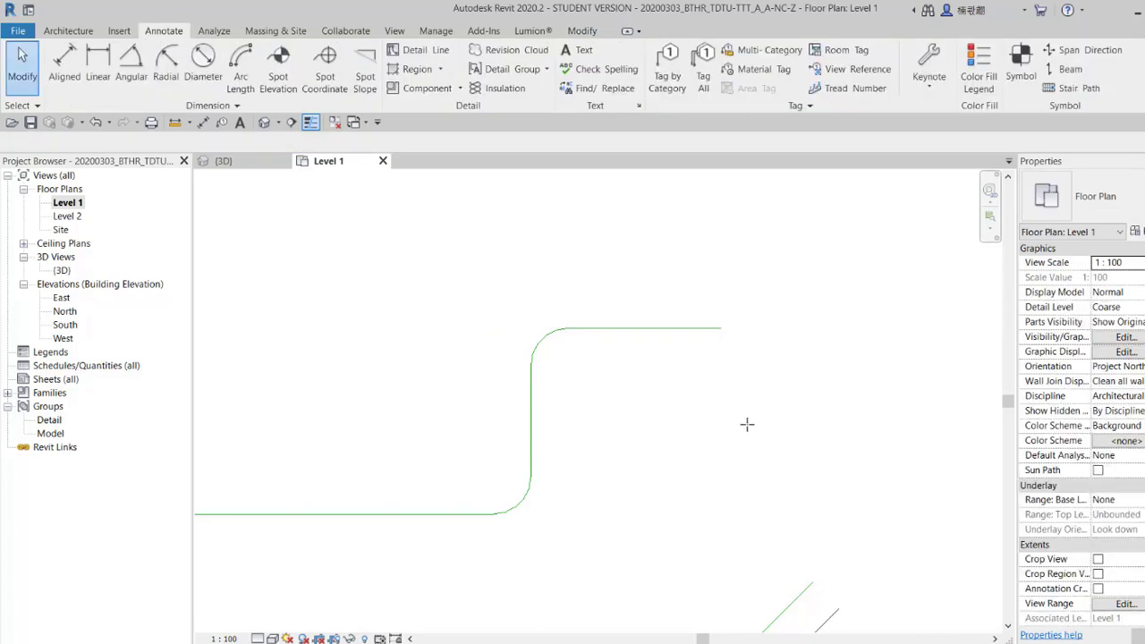
{"action": "key", "text": "Escape"}
{"action": "scroll", "coordinate": [743, 340], "scroll_direction": "down", "scroll_amount": 3}
{"action": "scroll", "coordinate": [742, 328], "scroll_direction": "down", "scroll_amount": 1}
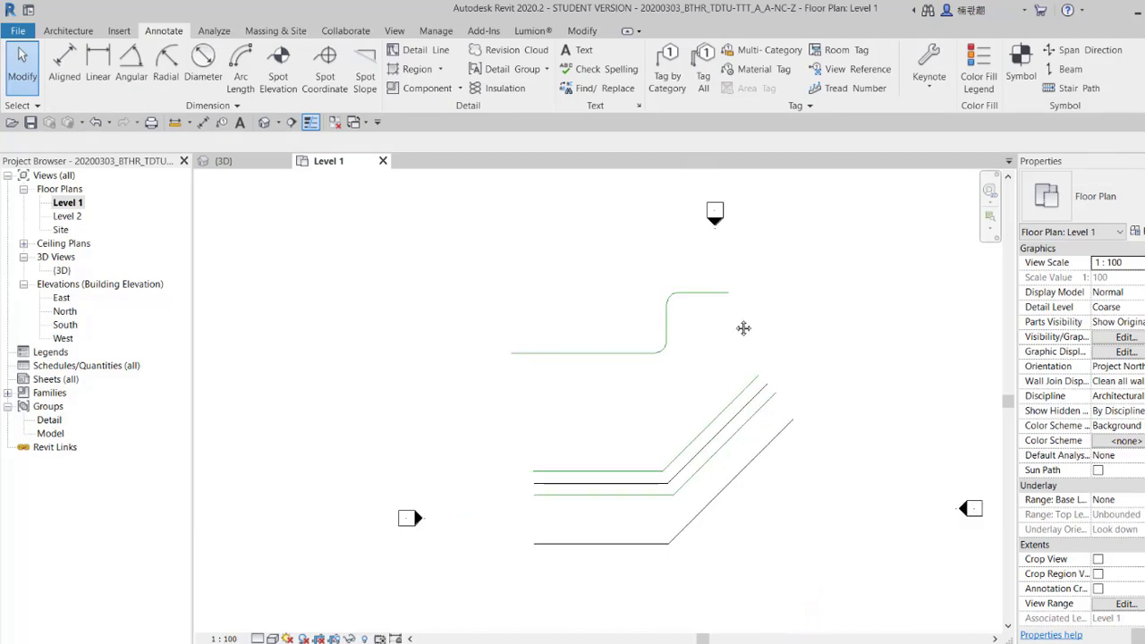
{"action": "scroll", "coordinate": [639, 289], "scroll_direction": "down", "scroll_amount": 1}
{"action": "scroll", "coordinate": [599, 230], "scroll_direction": "down", "scroll_amount": 1}
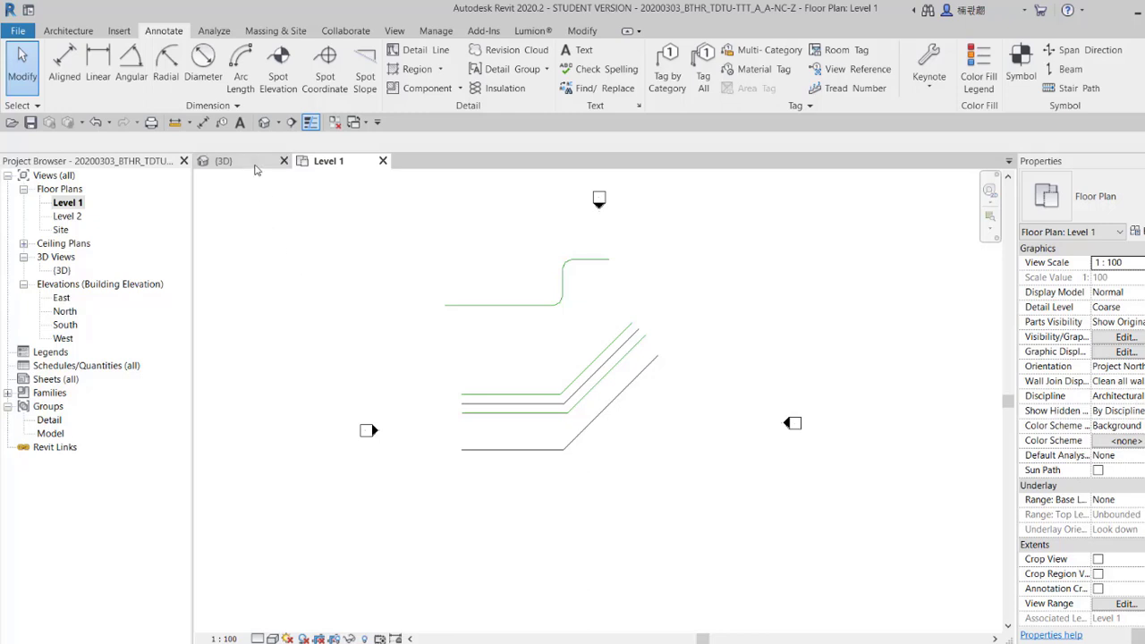
{"action": "left_click", "coordinate": [256, 167]}
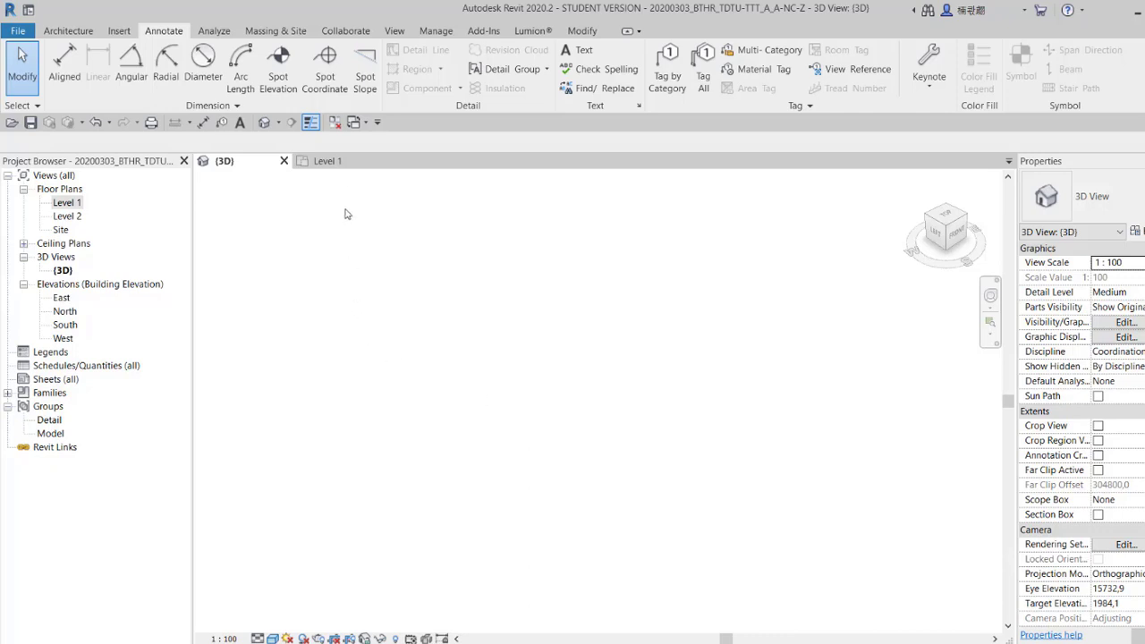
{"action": "left_click", "coordinate": [340, 168]}
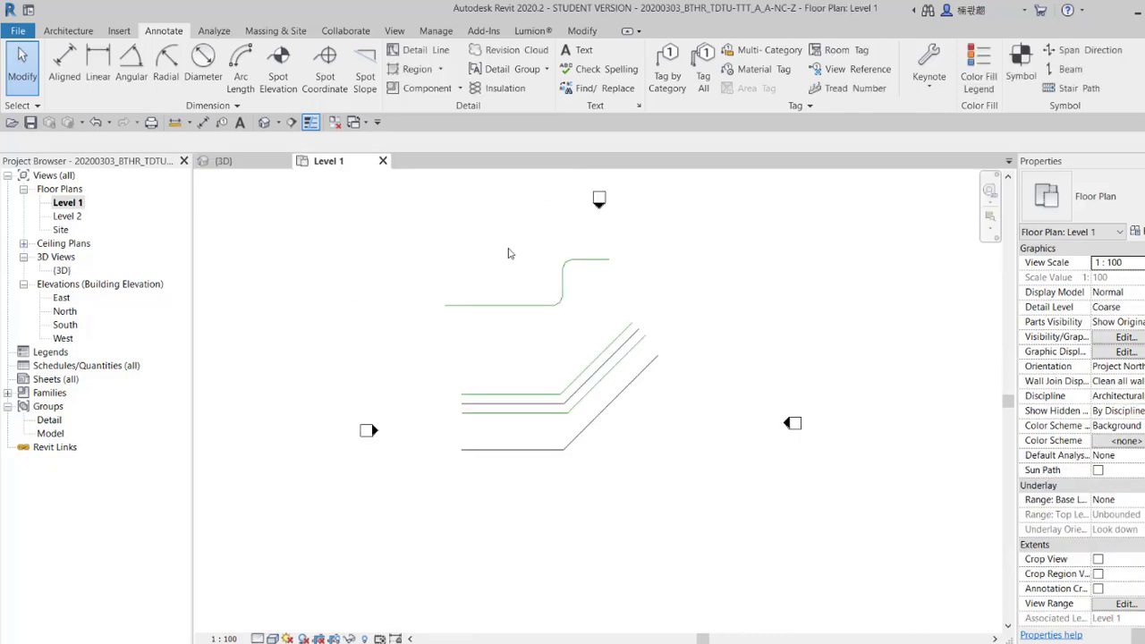
Step: Convert the five segments of the stepped rounded line to model lines, dismissing the warning
{"action": "middle_click_drag", "start_coordinate": [511, 253], "coordinate": [503, 283]}
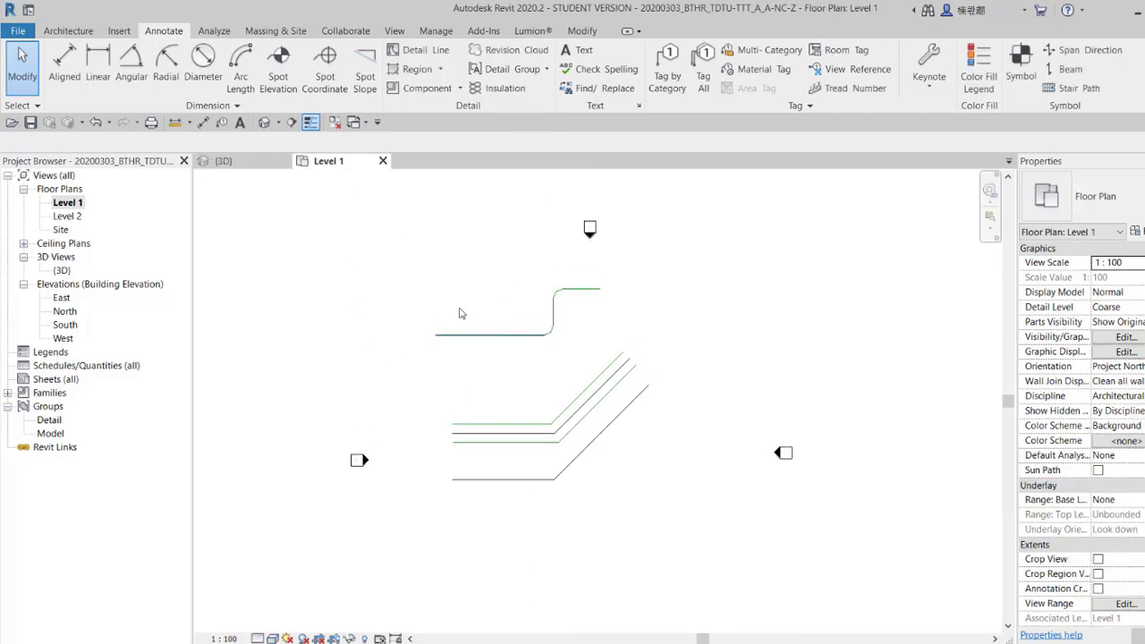
{"action": "left_click_drag", "start_coordinate": [402, 257], "coordinate": [599, 356]}
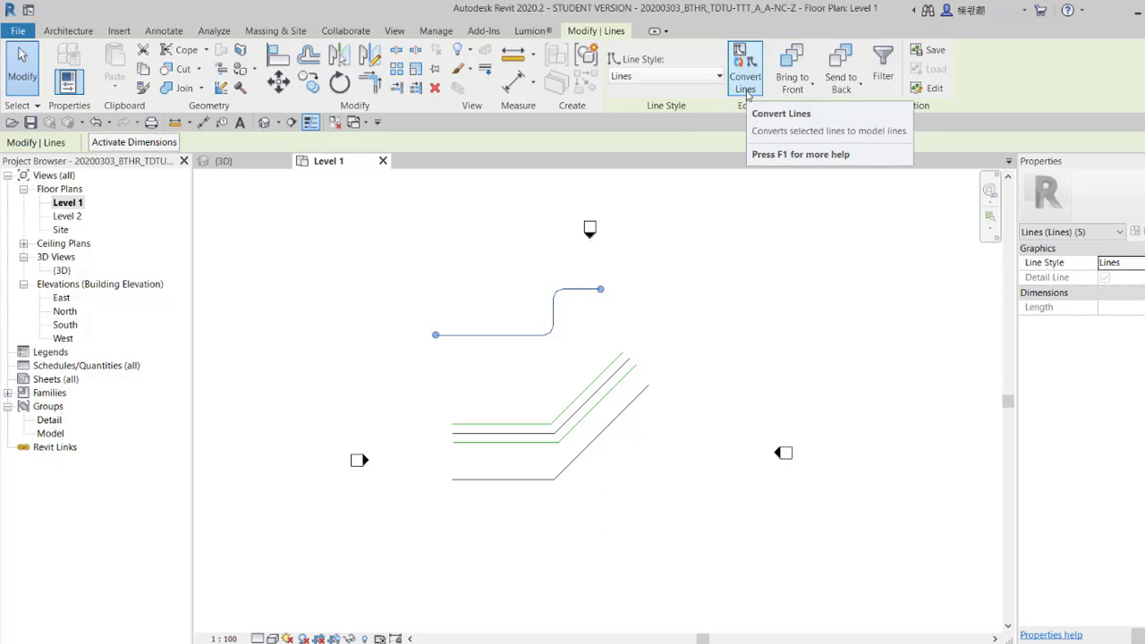
{"action": "mouse_move", "coordinate": [745, 72]}
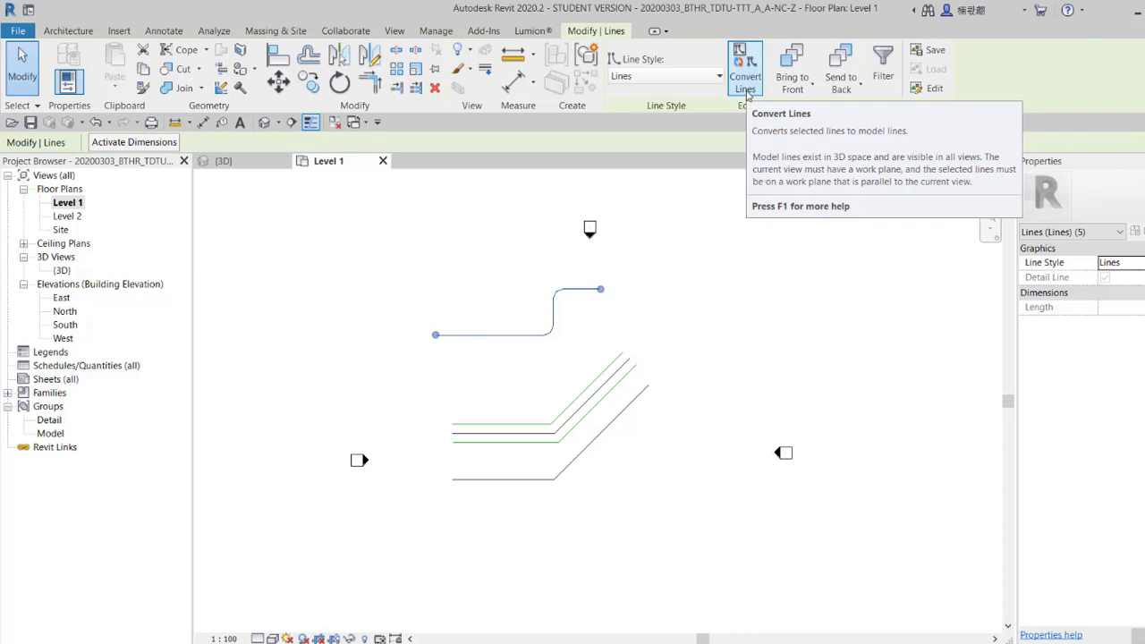
{"action": "left_click", "coordinate": [745, 82]}
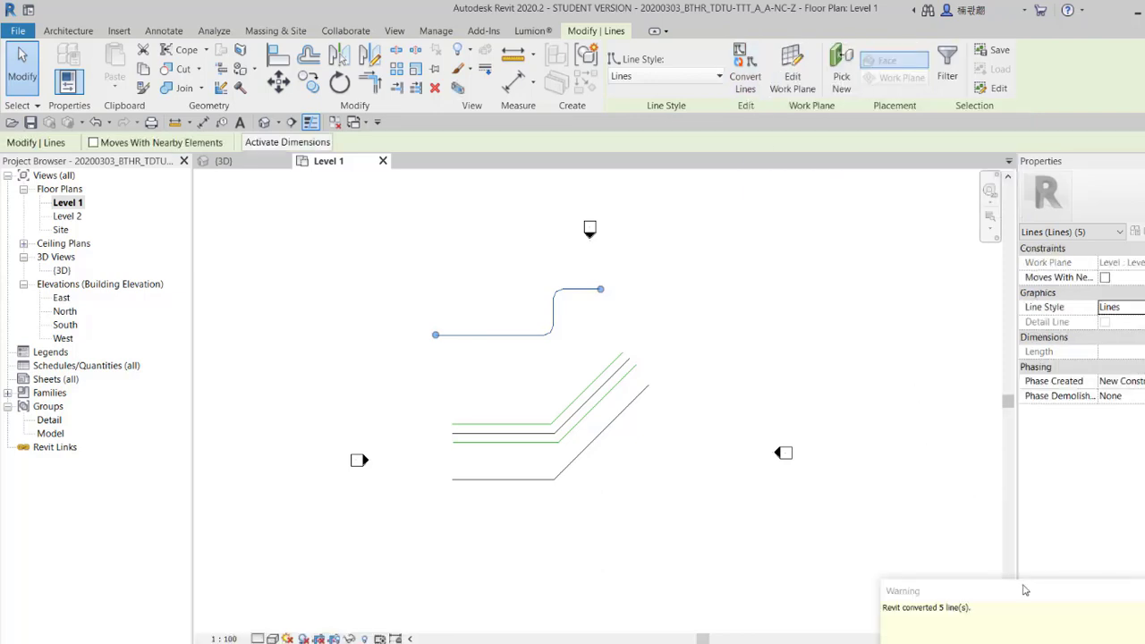
{"action": "left_click_drag", "start_coordinate": [1025, 591], "coordinate": [573, 321]}
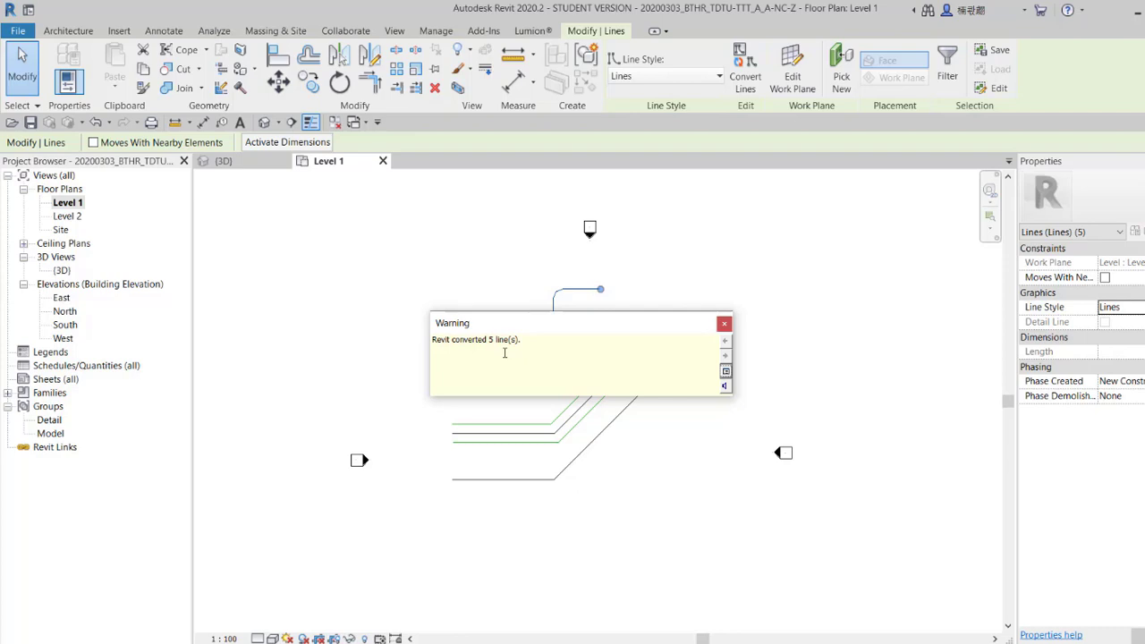
{"action": "left_click", "coordinate": [724, 325]}
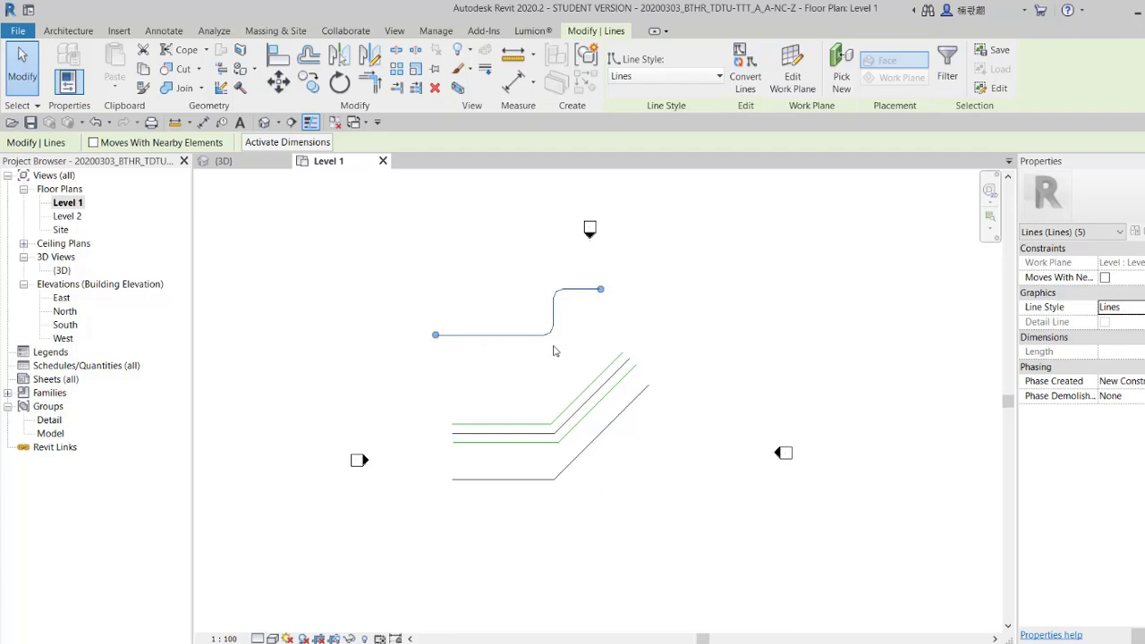
{"action": "left_click", "coordinate": [437, 286]}
{"action": "left_click", "coordinate": [255, 167]}
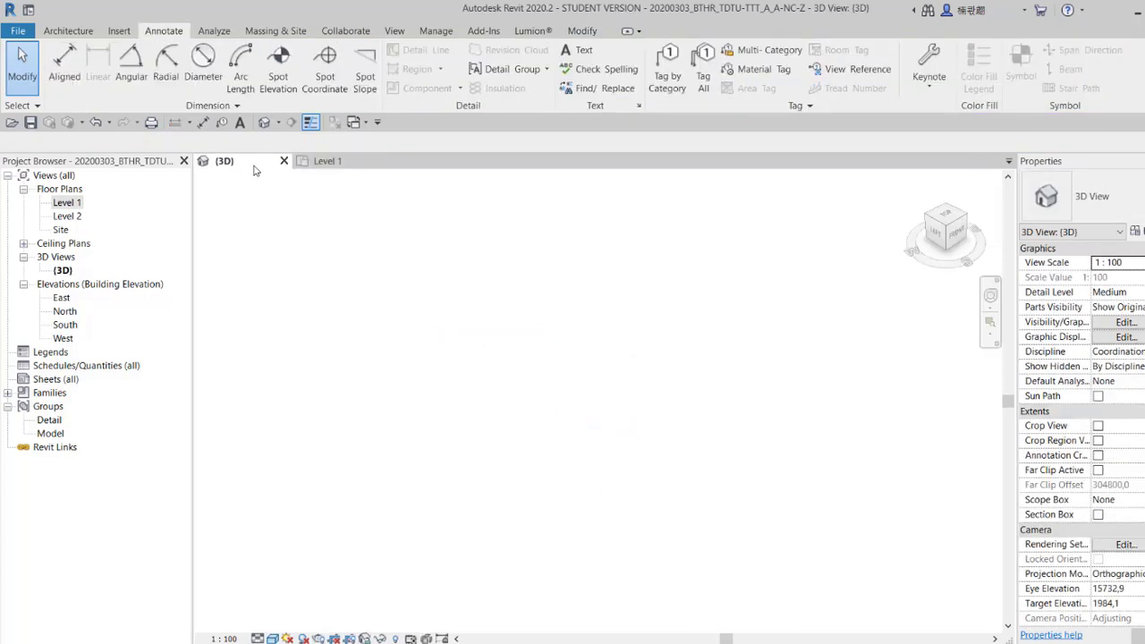
{"action": "scroll", "coordinate": [555, 364], "scroll_direction": "down", "scroll_amount": 2}
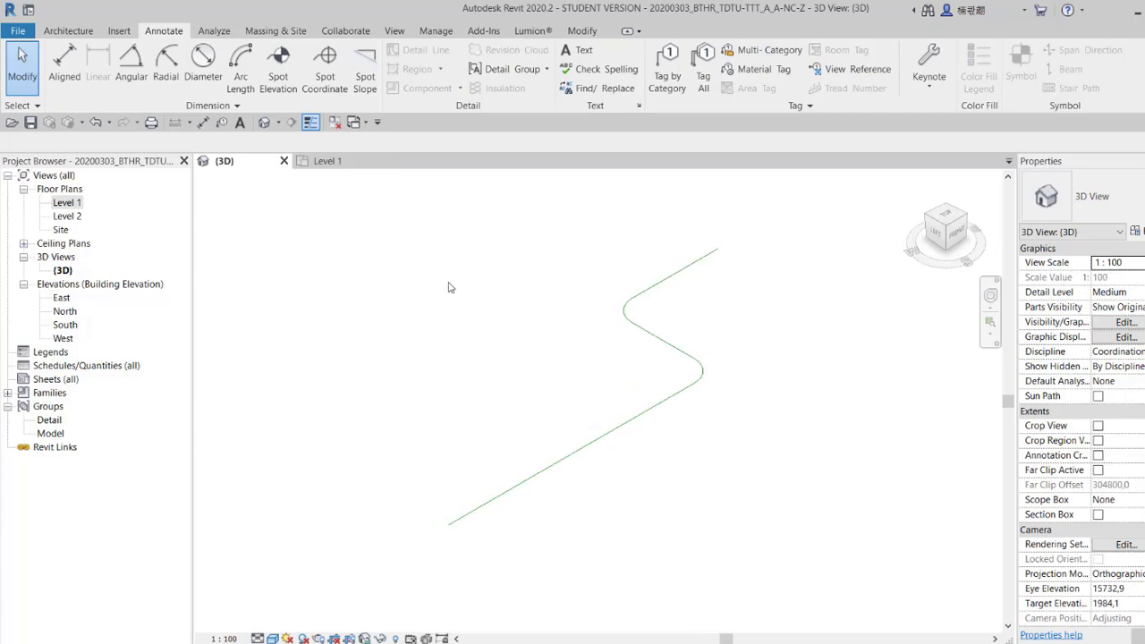
{"action": "left_click_drag", "start_coordinate": [379, 230], "coordinate": [786, 563]}
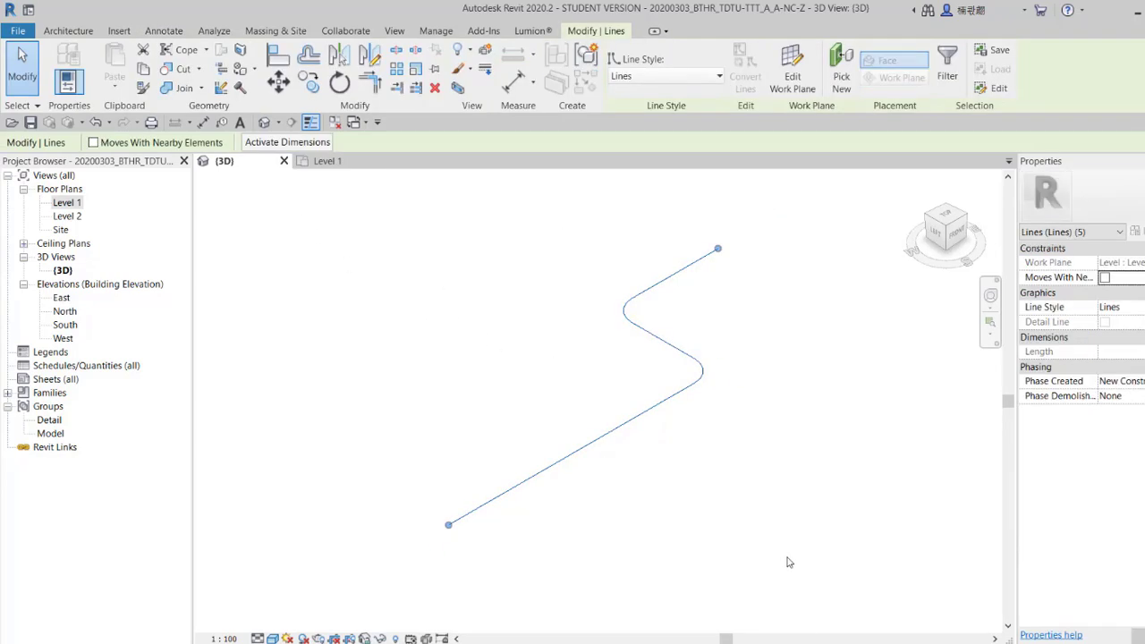
{"action": "left_click", "coordinate": [741, 504]}
{"action": "left_click", "coordinate": [353, 169]}
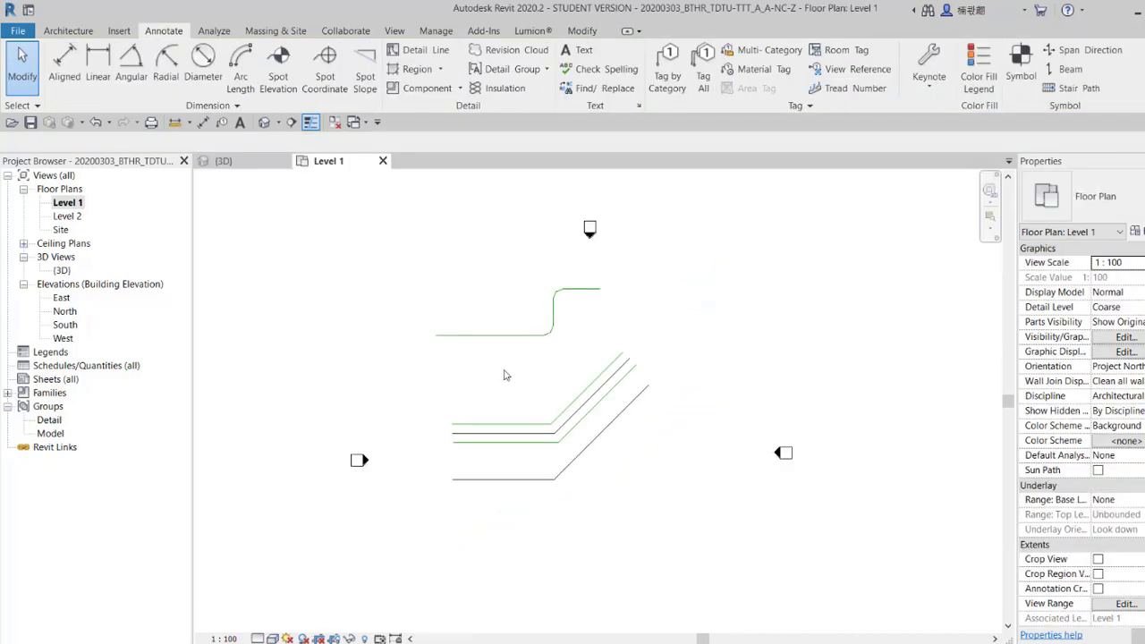
{"action": "scroll", "coordinate": [538, 371], "scroll_direction": "up", "scroll_amount": 2}
{"action": "middle_click_drag", "start_coordinate": [539, 371], "coordinate": [551, 391]}
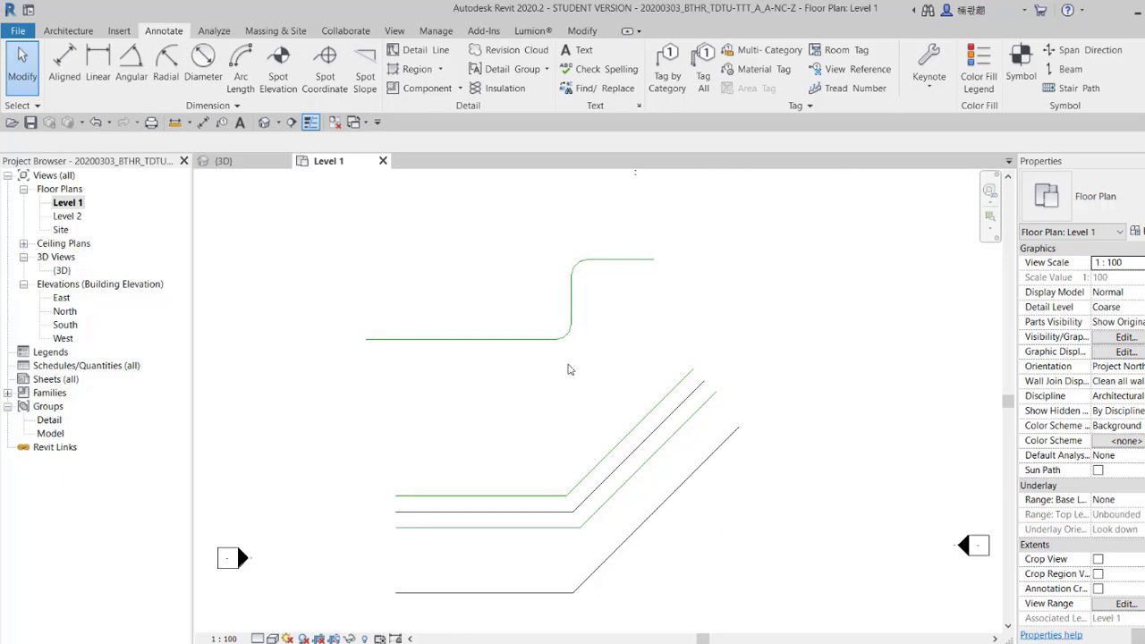
{"action": "left_click", "coordinate": [504, 341]}
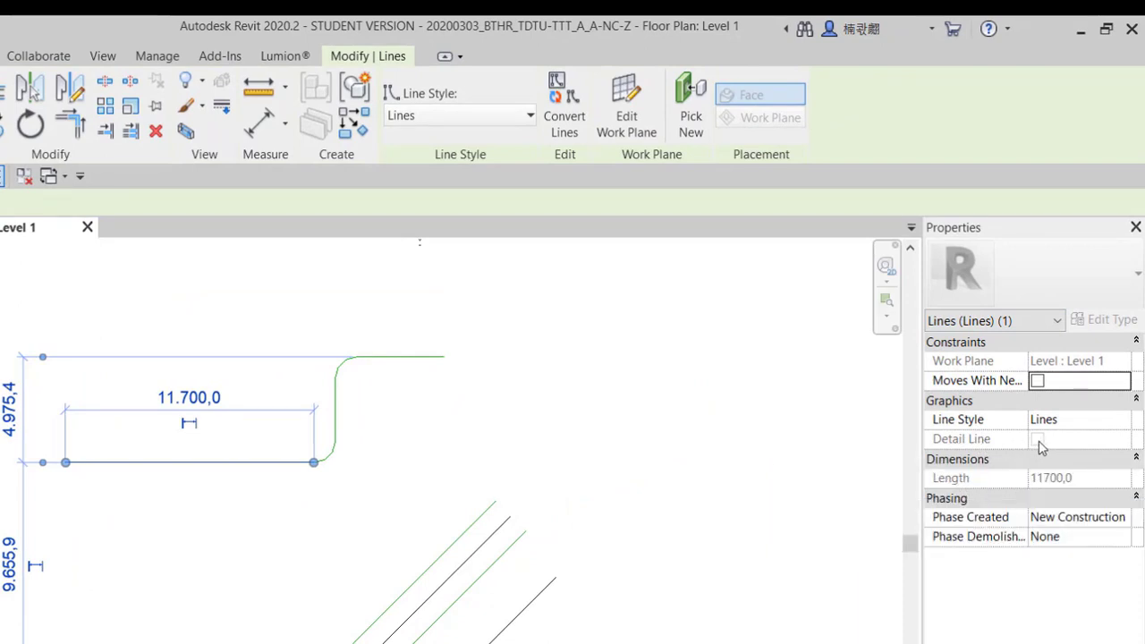
{"action": "left_click", "coordinate": [379, 511]}
{"action": "left_click", "coordinate": [62, 591]}
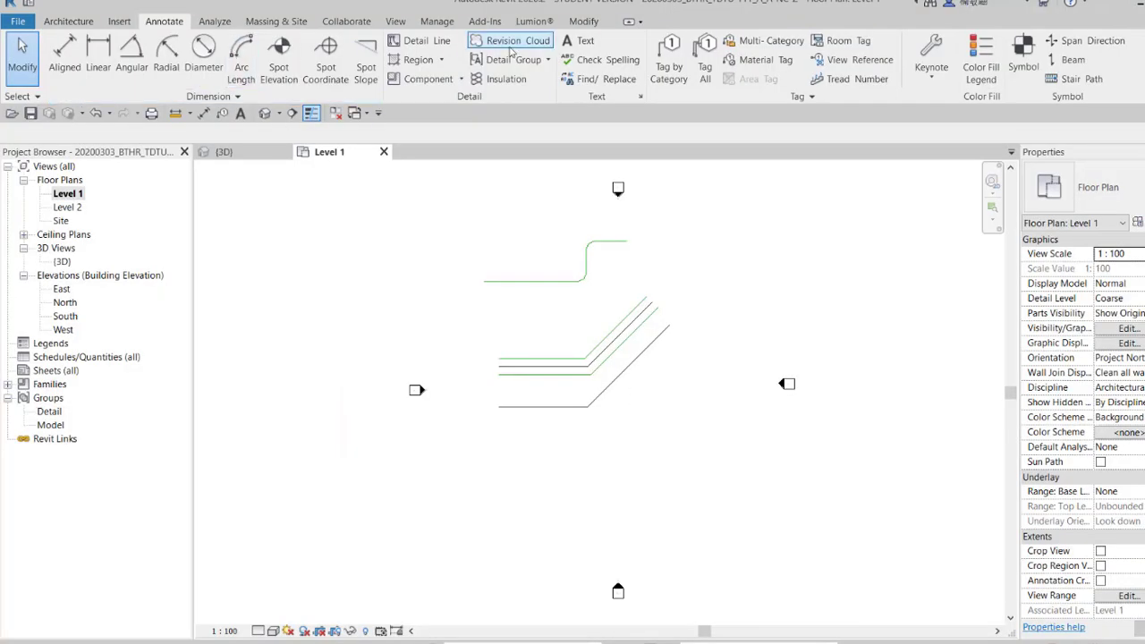
Step: Draw a detail-line rectangle in an empty area of the Level 1 plan
{"action": "left_click", "coordinate": [418, 41]}
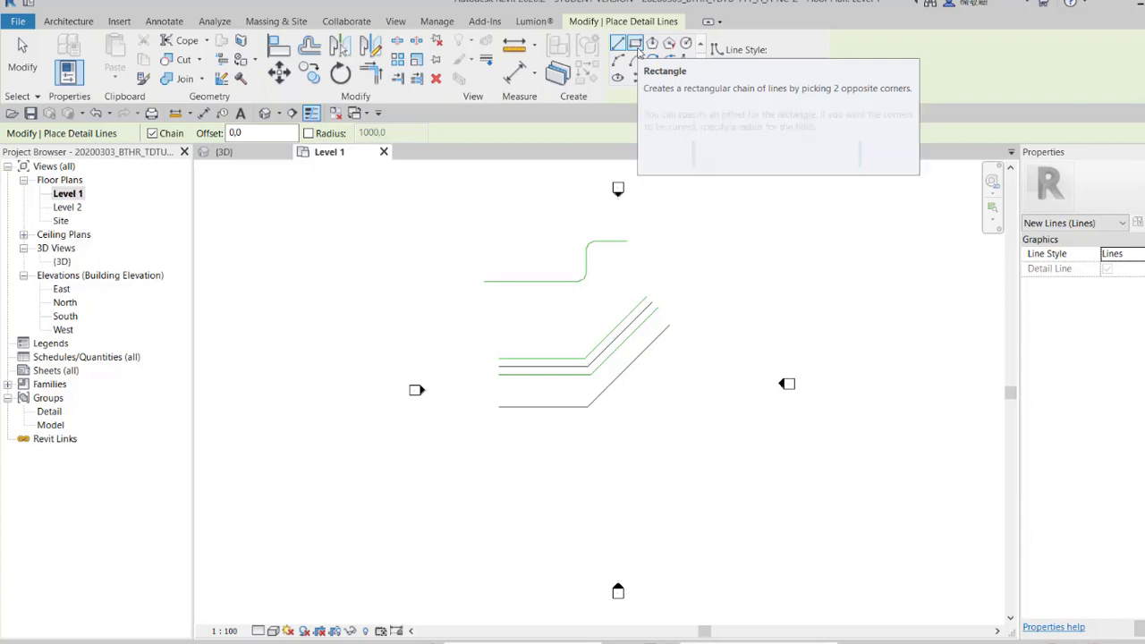
{"action": "left_click", "coordinate": [636, 44]}
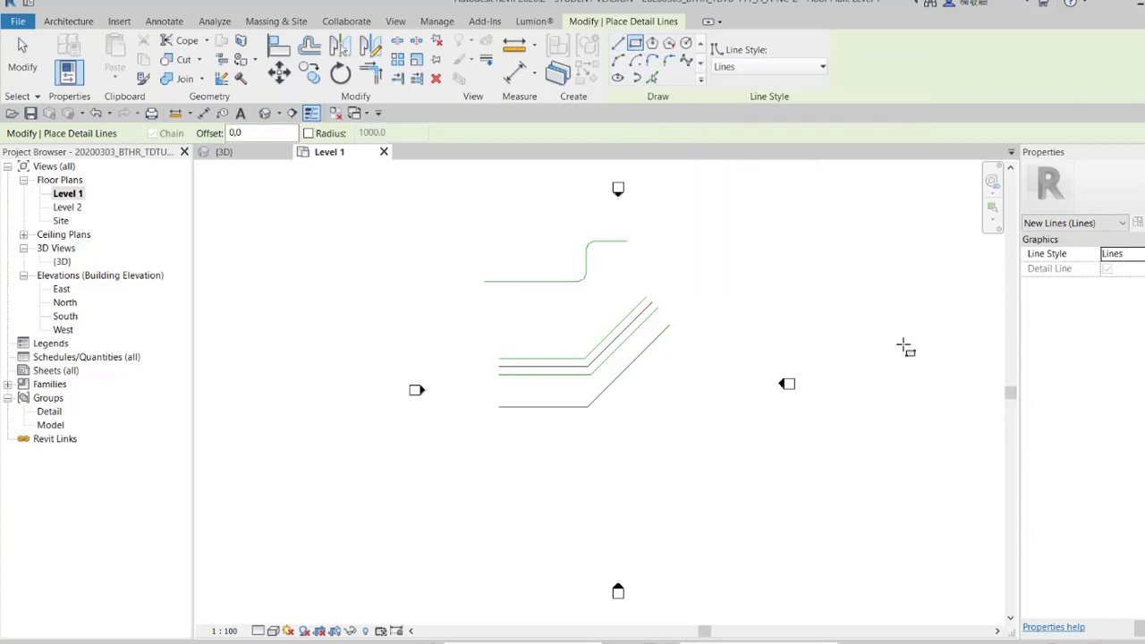
{"action": "middle_click_drag", "start_coordinate": [903, 342], "coordinate": [311, 330]}
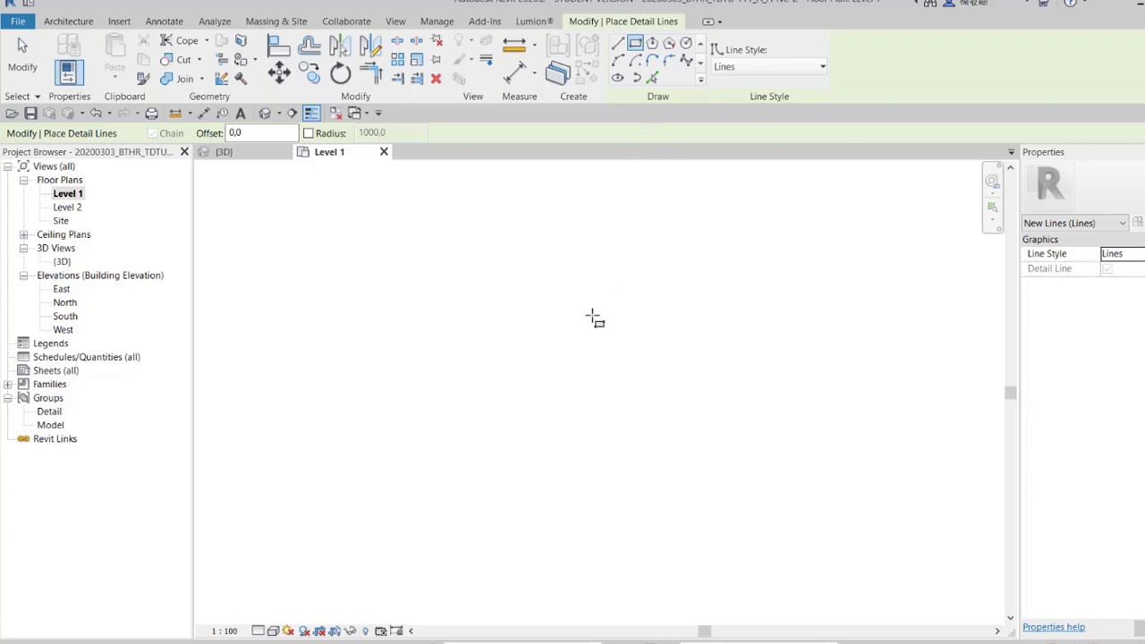
{"action": "left_click", "coordinate": [424, 300]}
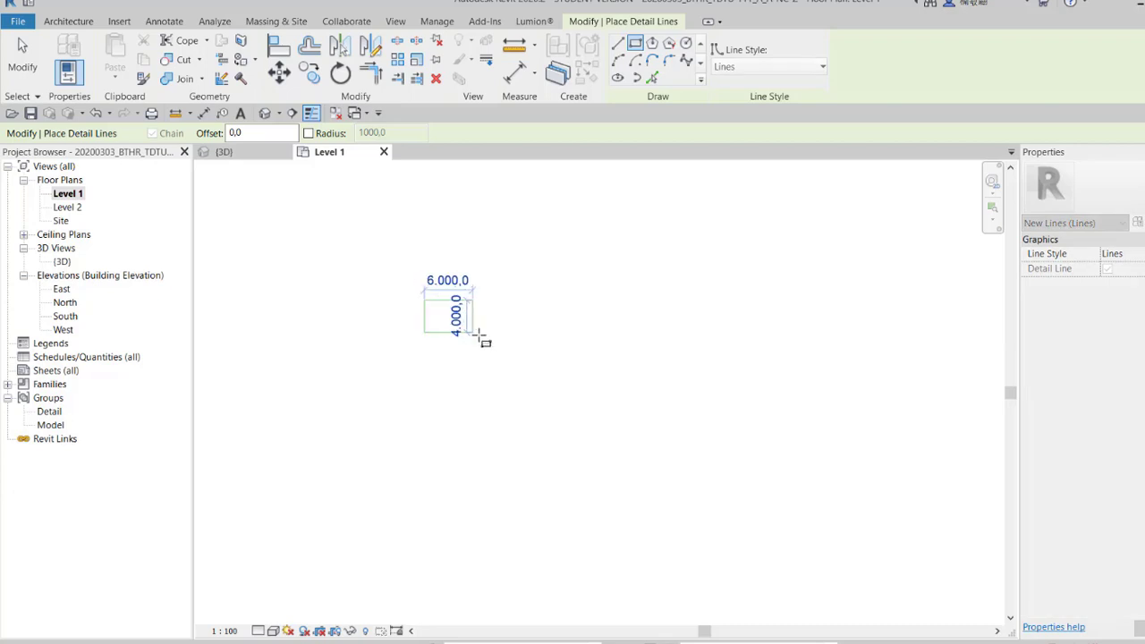
{"action": "left_click", "coordinate": [537, 368]}
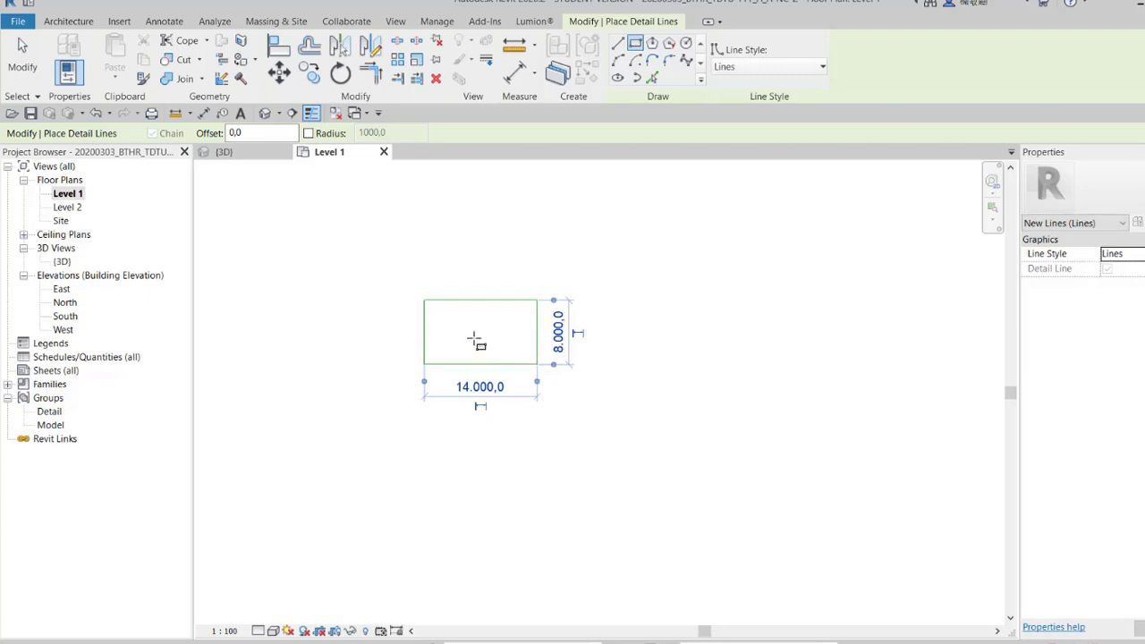
{"action": "scroll", "coordinate": [474, 341], "scroll_direction": "up", "scroll_amount": 2}
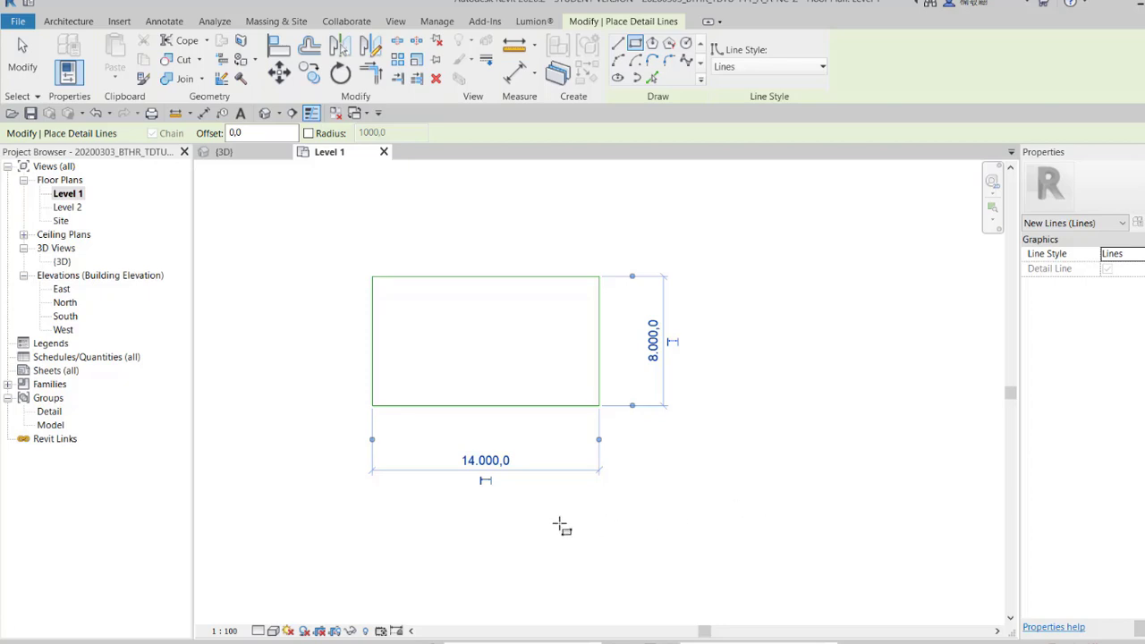
Step: Set the rectangle's dimensions to 15000 wide by 9000 high
{"action": "left_click", "coordinate": [498, 464]}
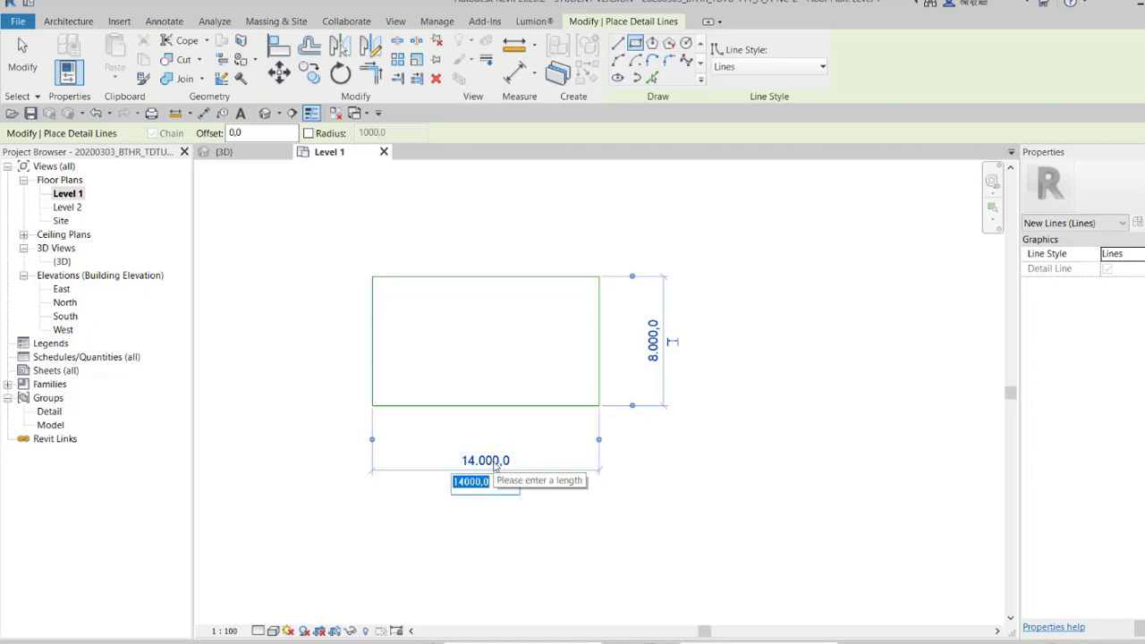
{"action": "type", "text": "15"}
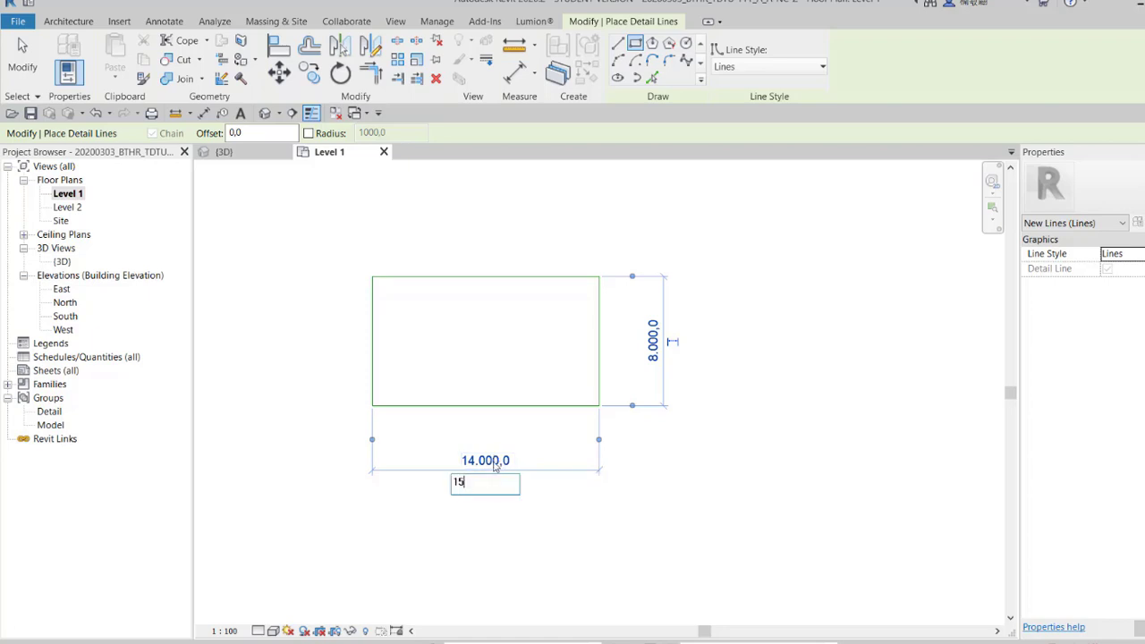
{"action": "type", "text": ".000"}
{"action": "key", "text": "Return"}
{"action": "left_click", "coordinate": [667, 358]}
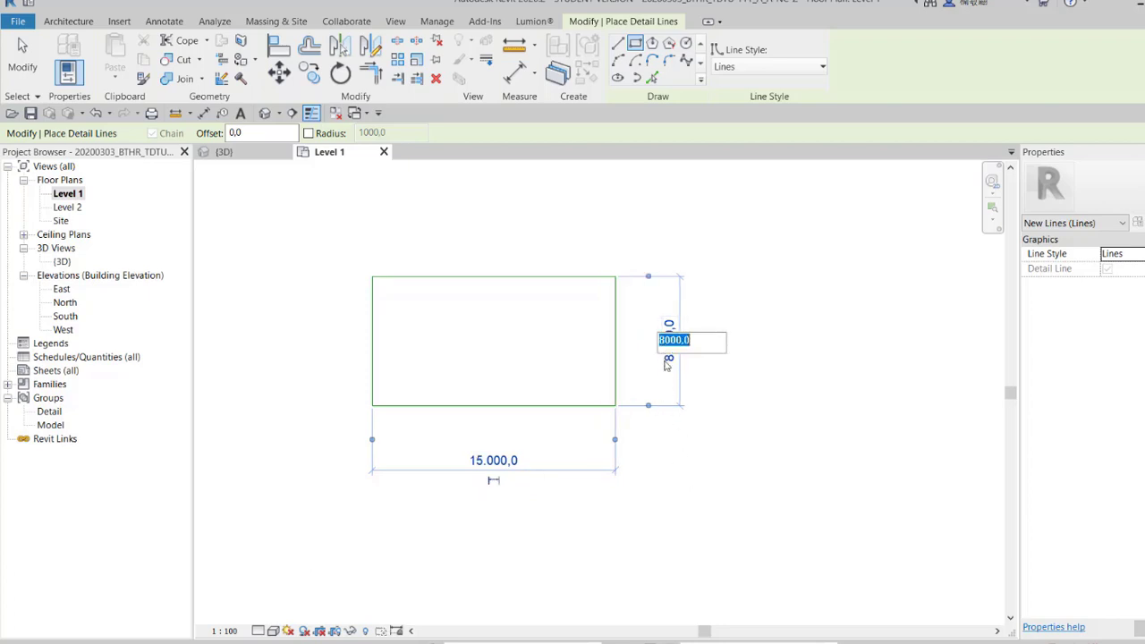
{"action": "type", "text": "9.000"}
{"action": "key", "text": "Return"}
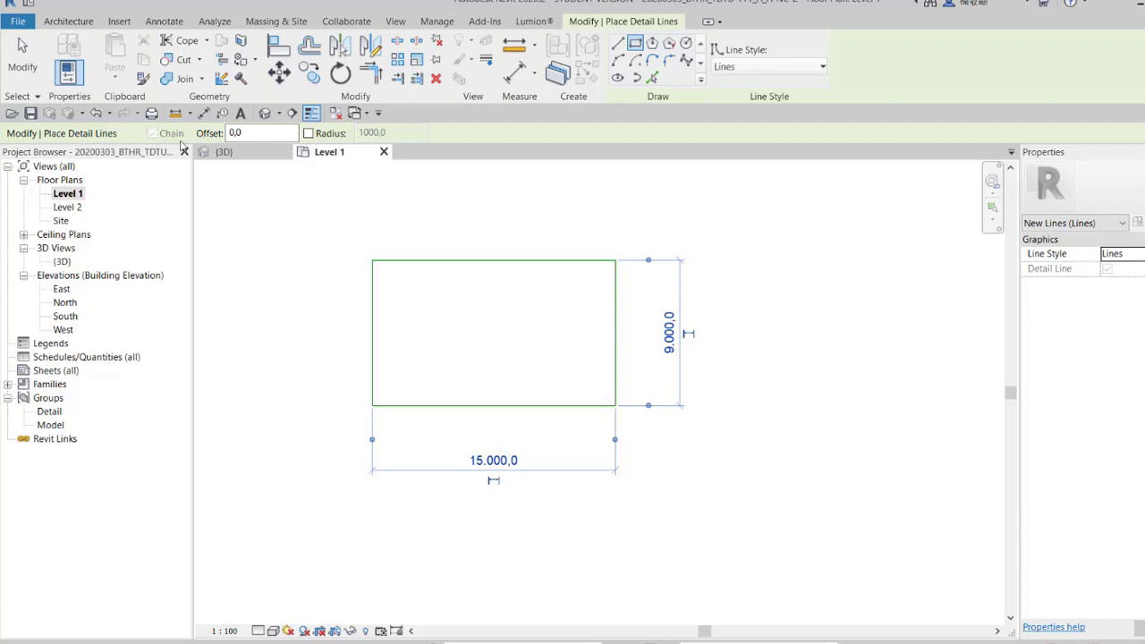
Step: Set the rectangle offset to 1500
{"action": "left_click", "coordinate": [229, 134]}
{"action": "type", "text": "1500"}
{"action": "key", "text": "Return"}
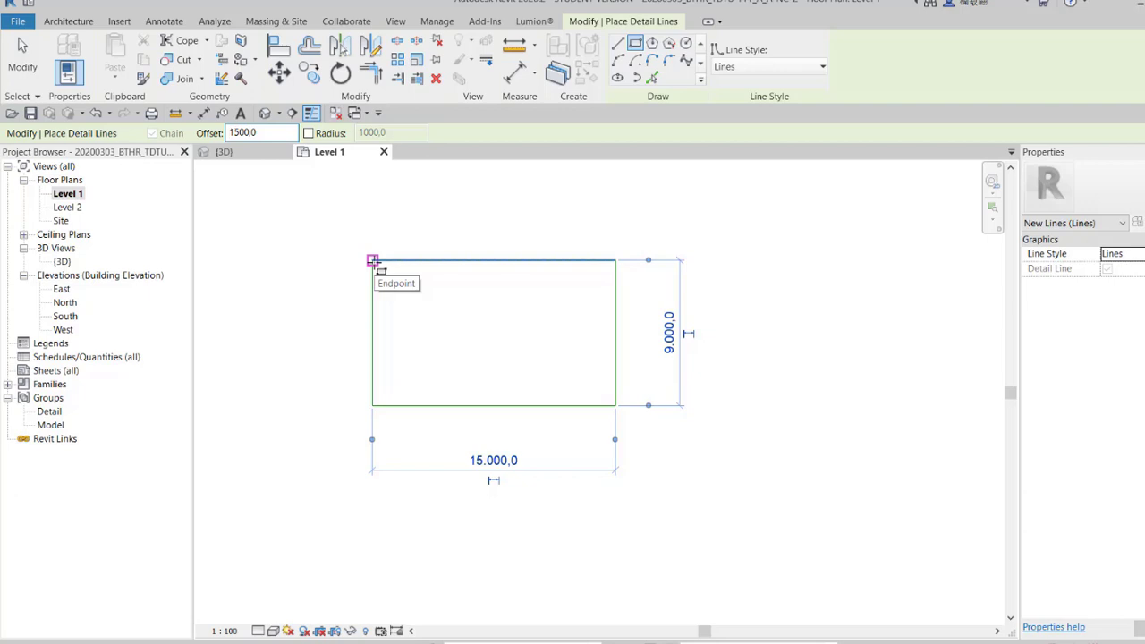
Step: Snap an outer rectangle at 1500 offset and a Thin Lines inner one at -1500
{"action": "left_click", "coordinate": [372, 260]}
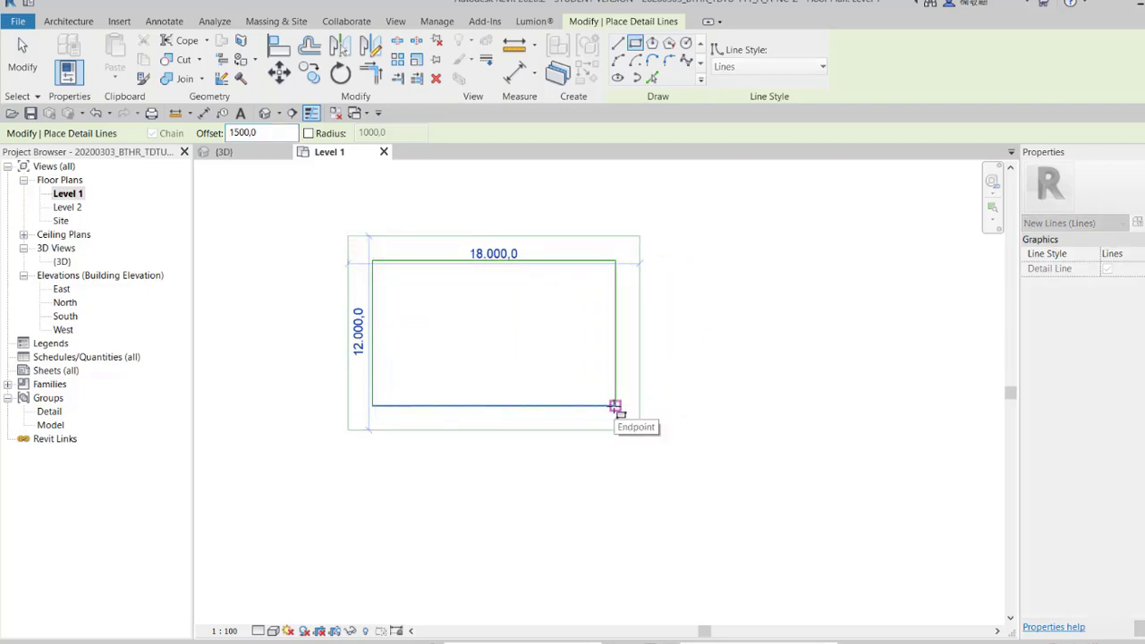
{"action": "left_click", "coordinate": [616, 406]}
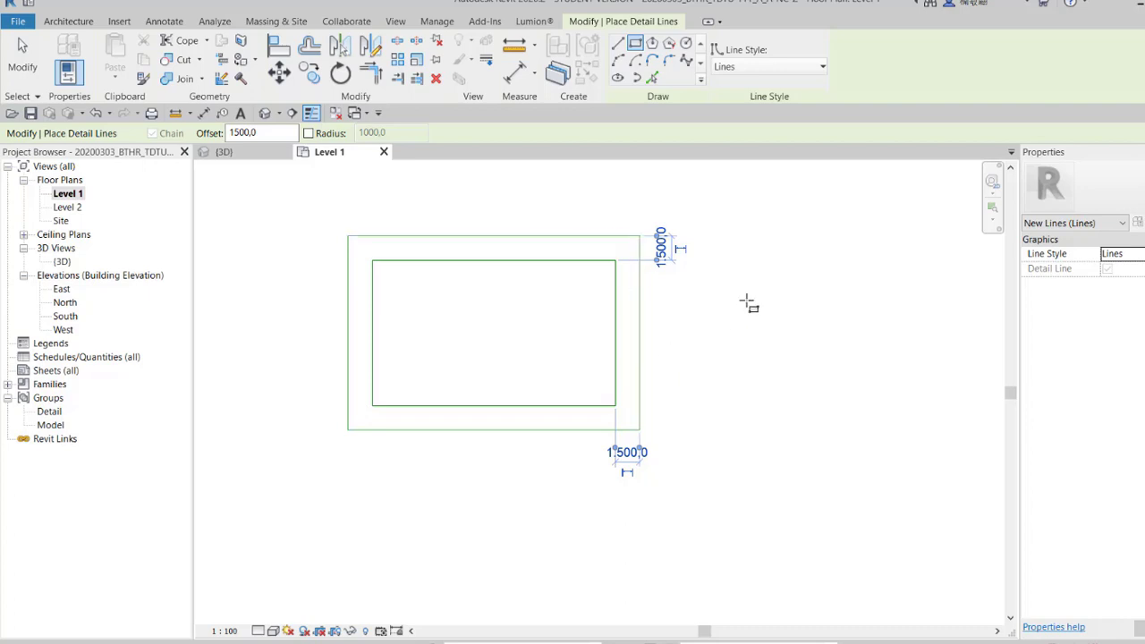
{"action": "left_click", "coordinate": [240, 139]}
{"action": "type", "text": "-"}
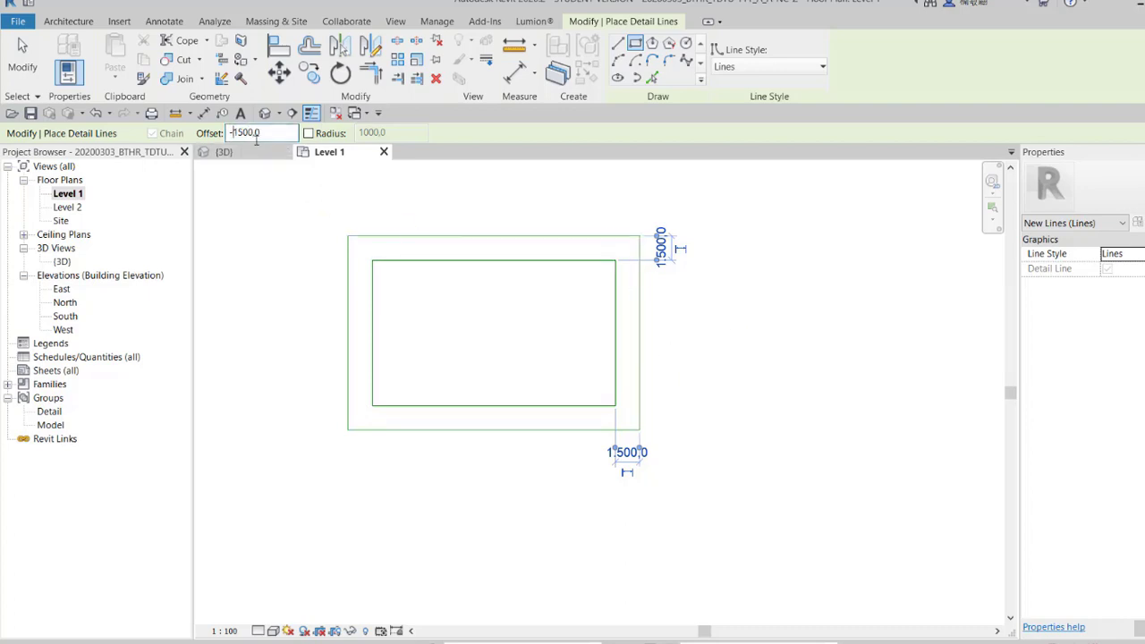
{"action": "left_click", "coordinate": [794, 70]}
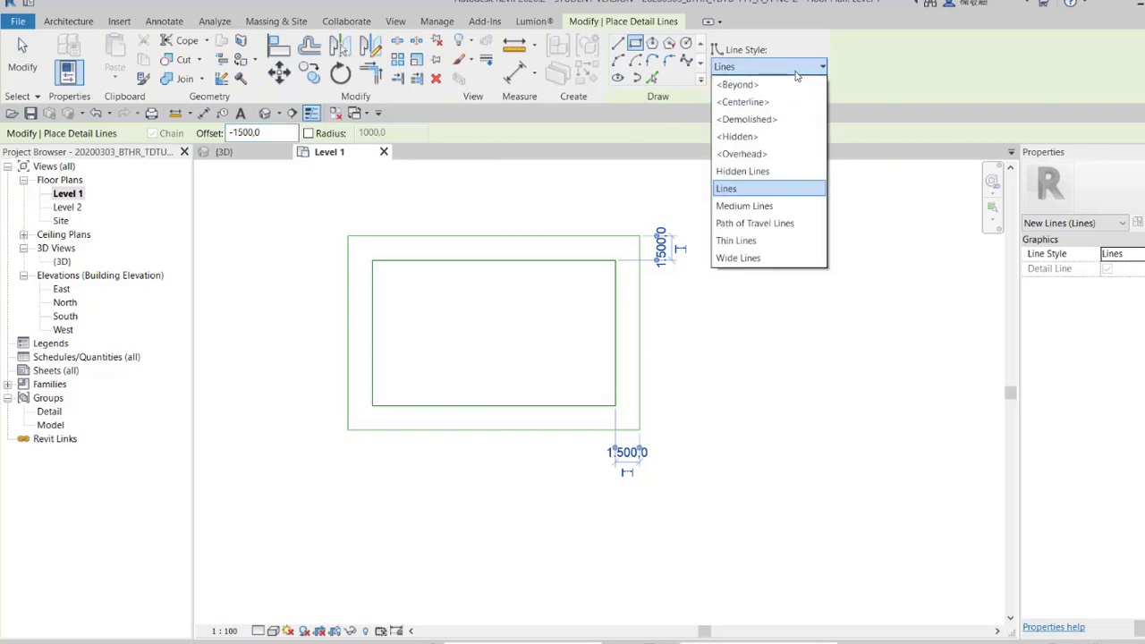
{"action": "left_click", "coordinate": [758, 241]}
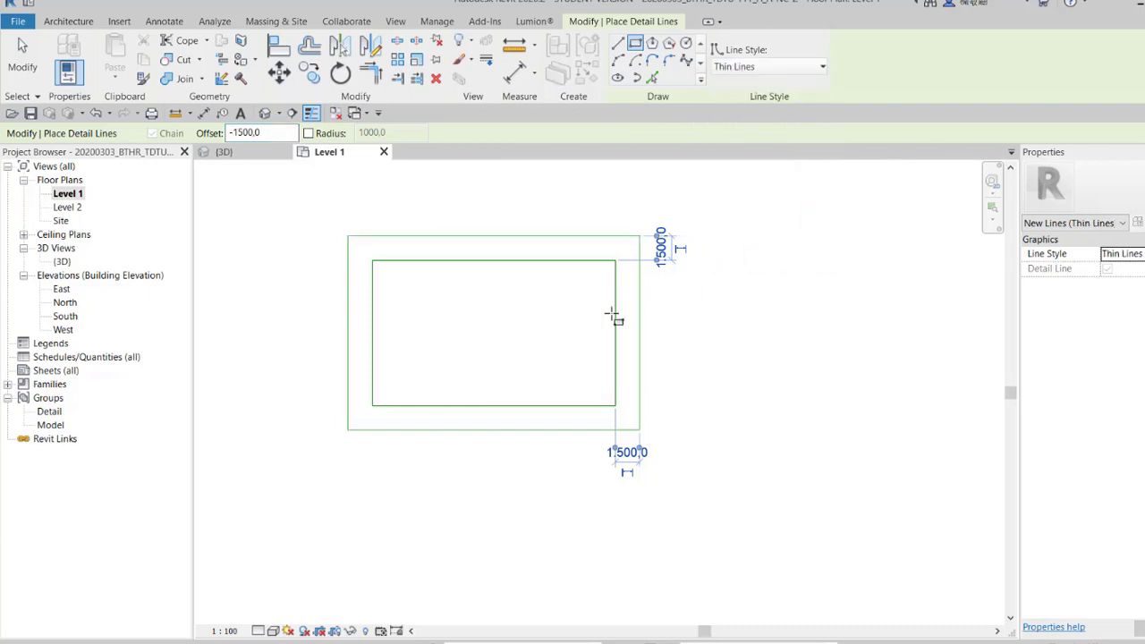
{"action": "left_click", "coordinate": [372, 261]}
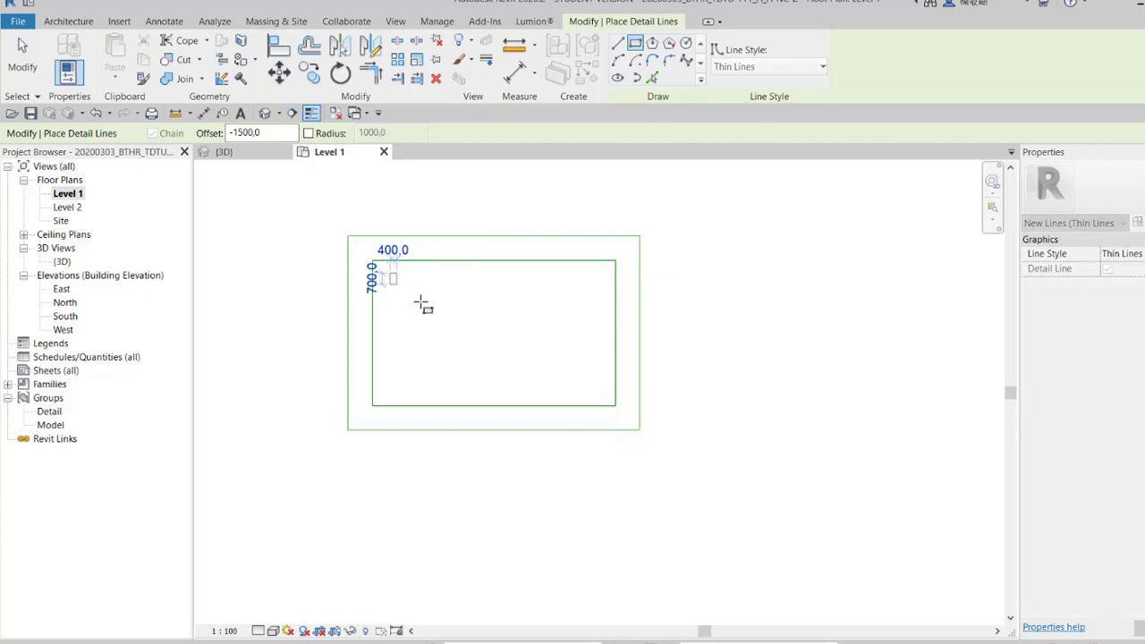
{"action": "left_click", "coordinate": [615, 404]}
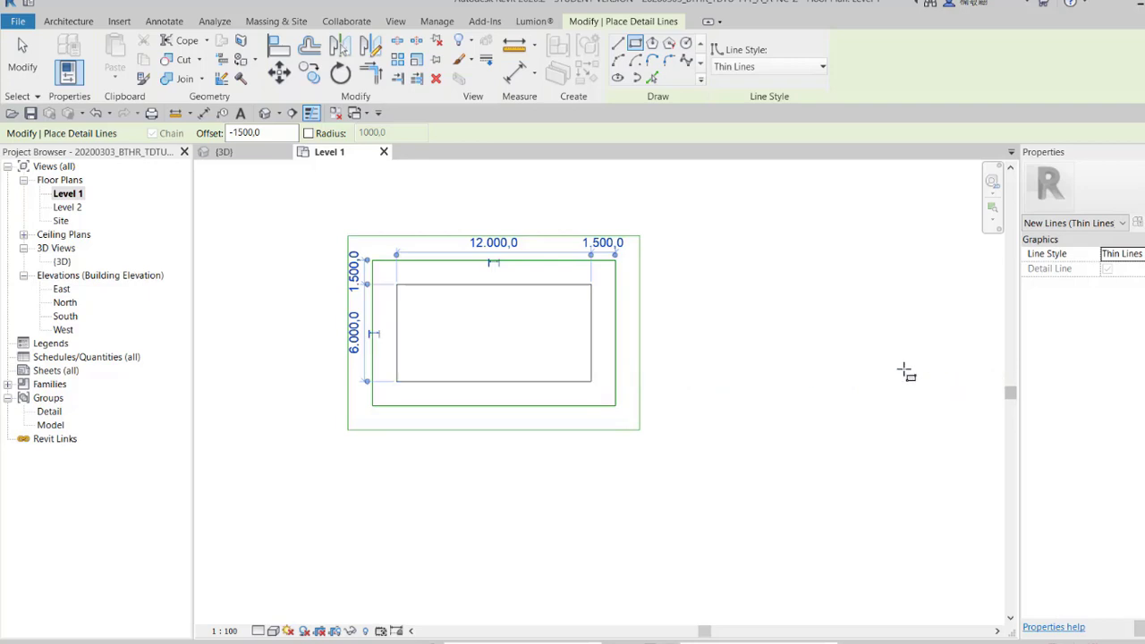
{"action": "key", "text": "Escape"}
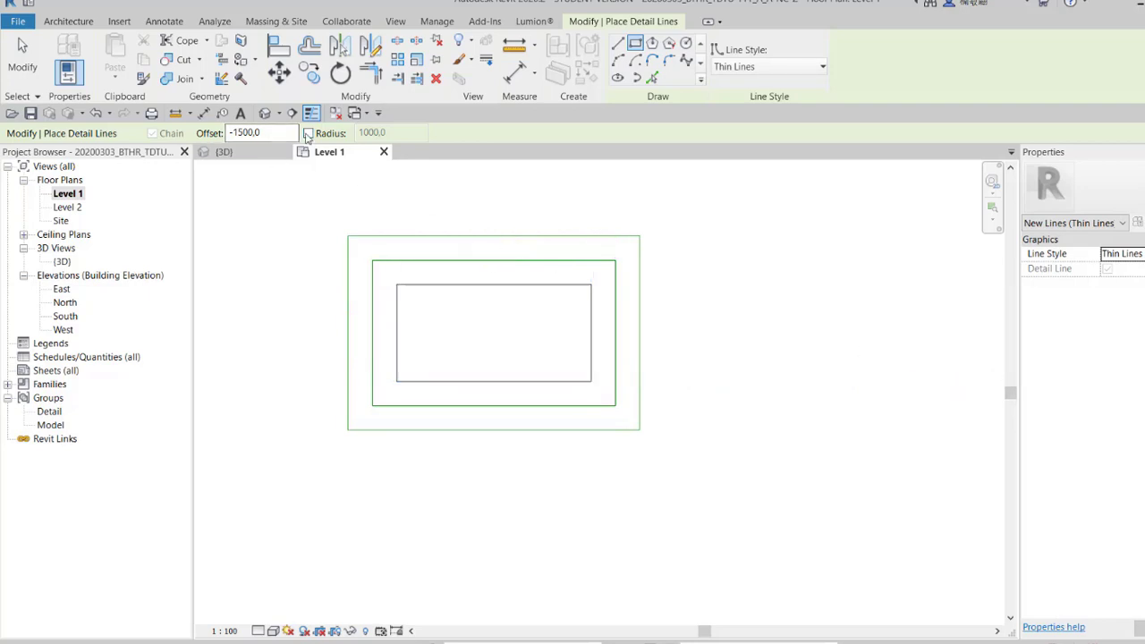
Step: Draw a 20000 × 13000 Thin Lines rectangle with 1500-radius rounded corners in empty space
{"action": "left_click", "coordinate": [308, 134]}
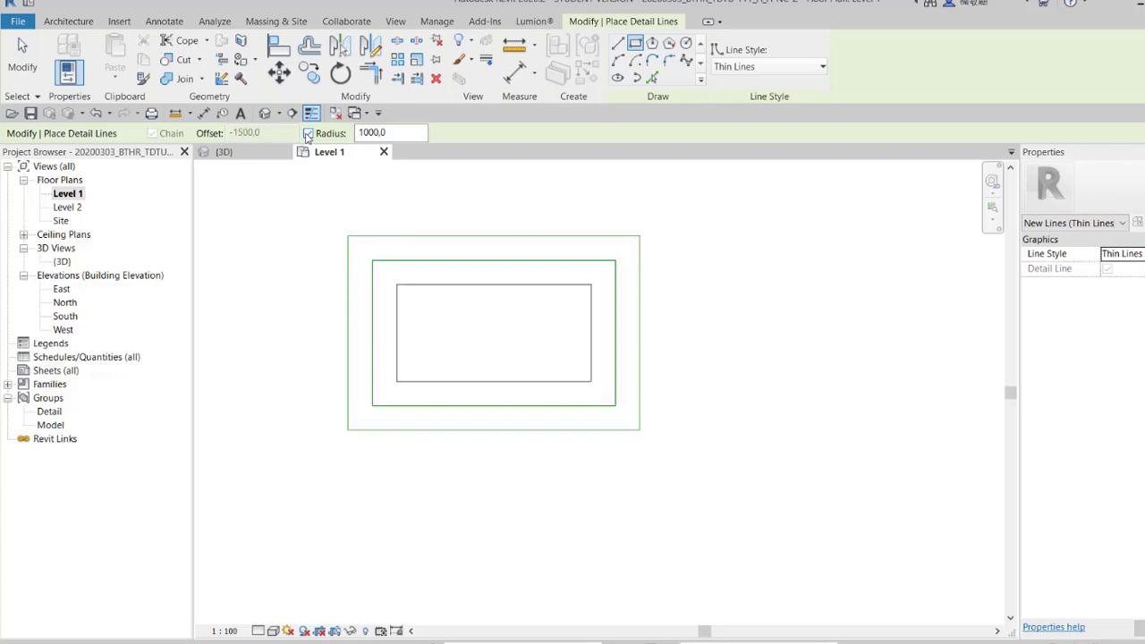
{"action": "left_click", "coordinate": [365, 133]}
{"action": "left_click_drag", "start_coordinate": [362, 132], "coordinate": [369, 132]}
{"action": "type", "text": "5"}
{"action": "scroll", "coordinate": [541, 509], "scroll_direction": "down", "scroll_amount": 2}
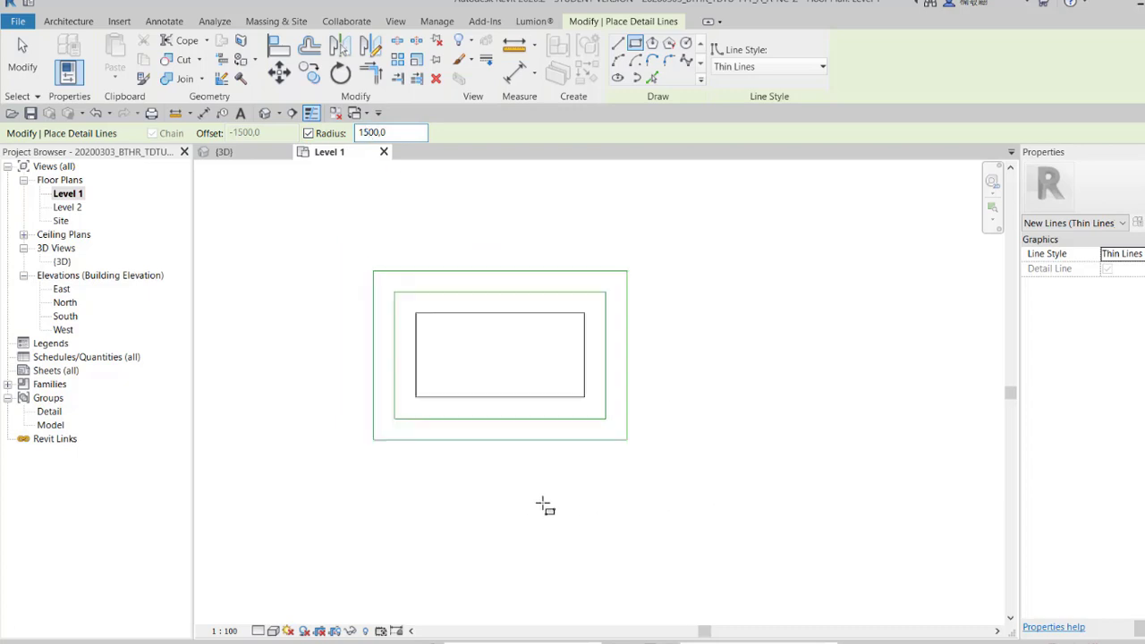
{"action": "mouse_move", "coordinate": [544, 504]}
{"action": "middle_mouse_down"}
{"action": "mouse_move", "coordinate": [541, 346]}
{"action": "mouse_move", "coordinate": [563, 223]}
{"action": "middle_mouse_up"}
{"action": "left_click", "coordinate": [408, 273]}
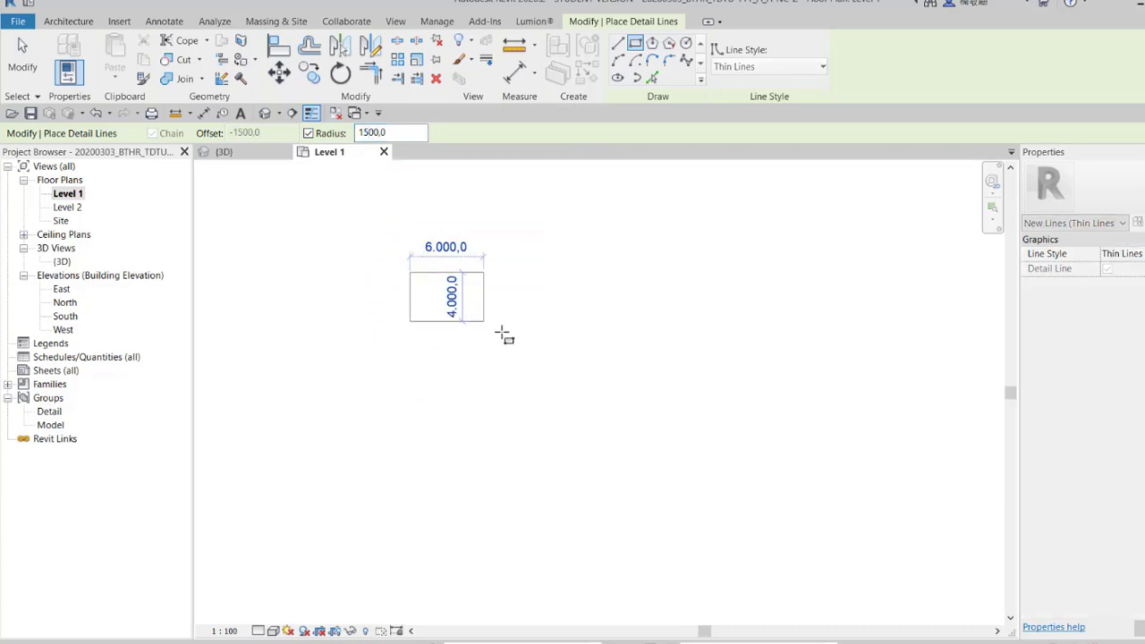
{"action": "left_click", "coordinate": [656, 431]}
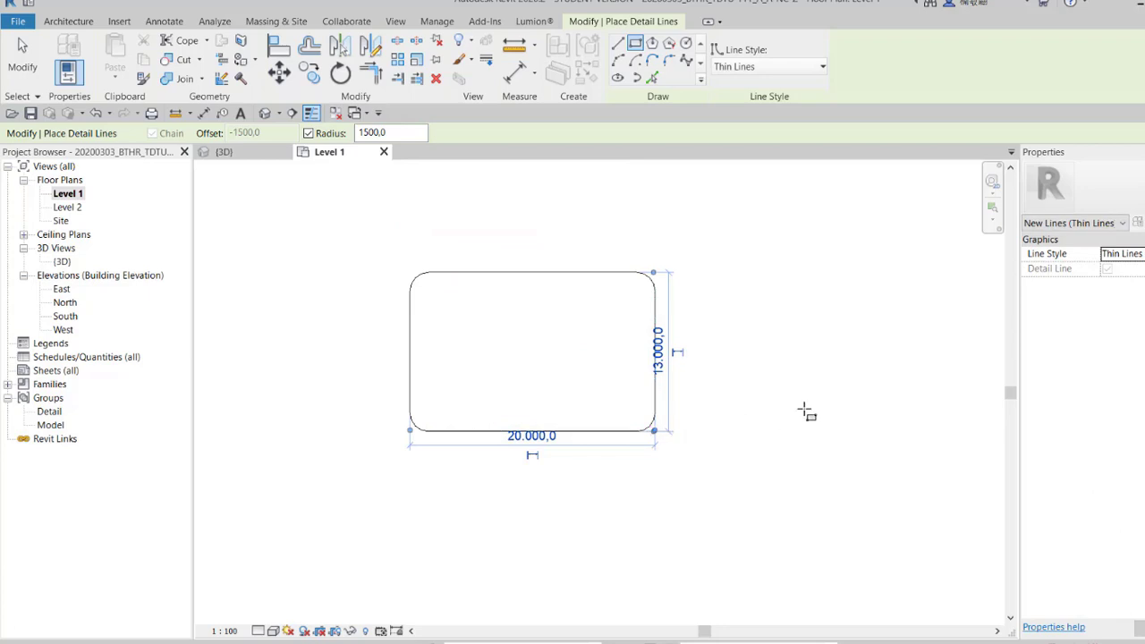
{"action": "key", "text": "Escape"}
{"action": "key", "text": "Escape"}
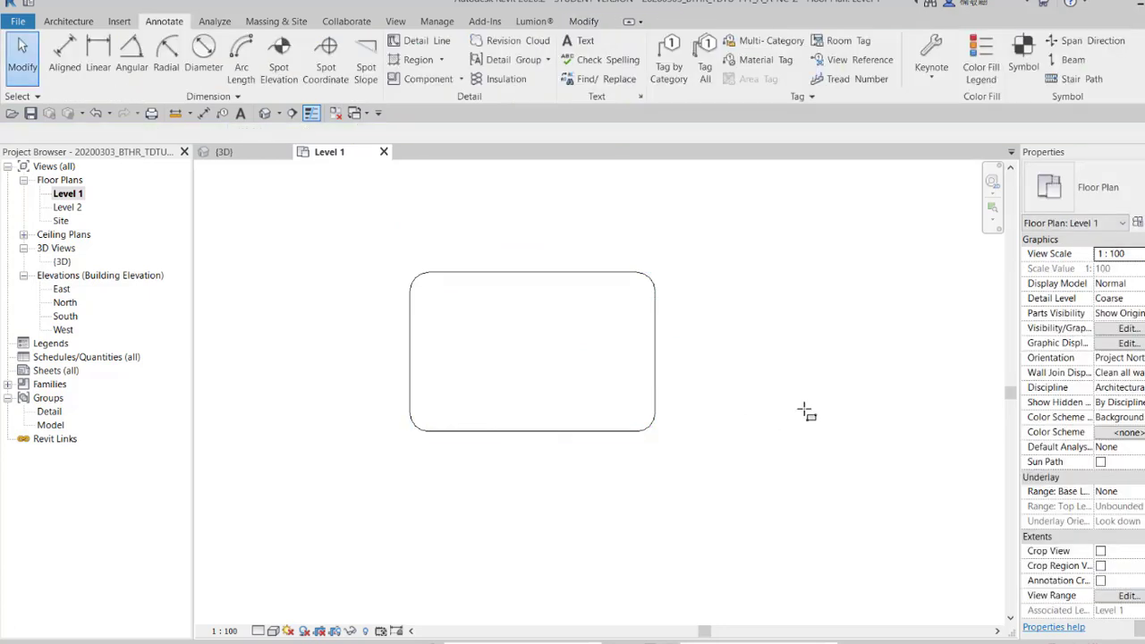